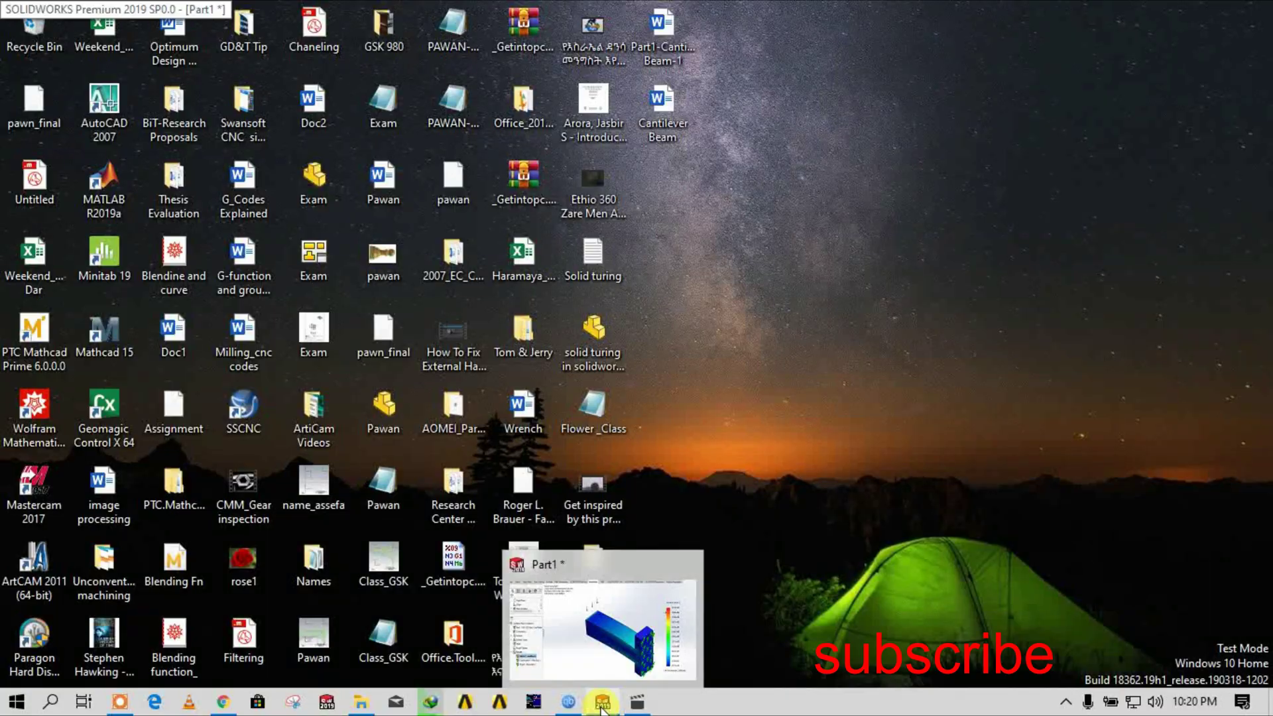
Switch to SOLIDWORKS and create a new Part document.
left_click(601, 704)
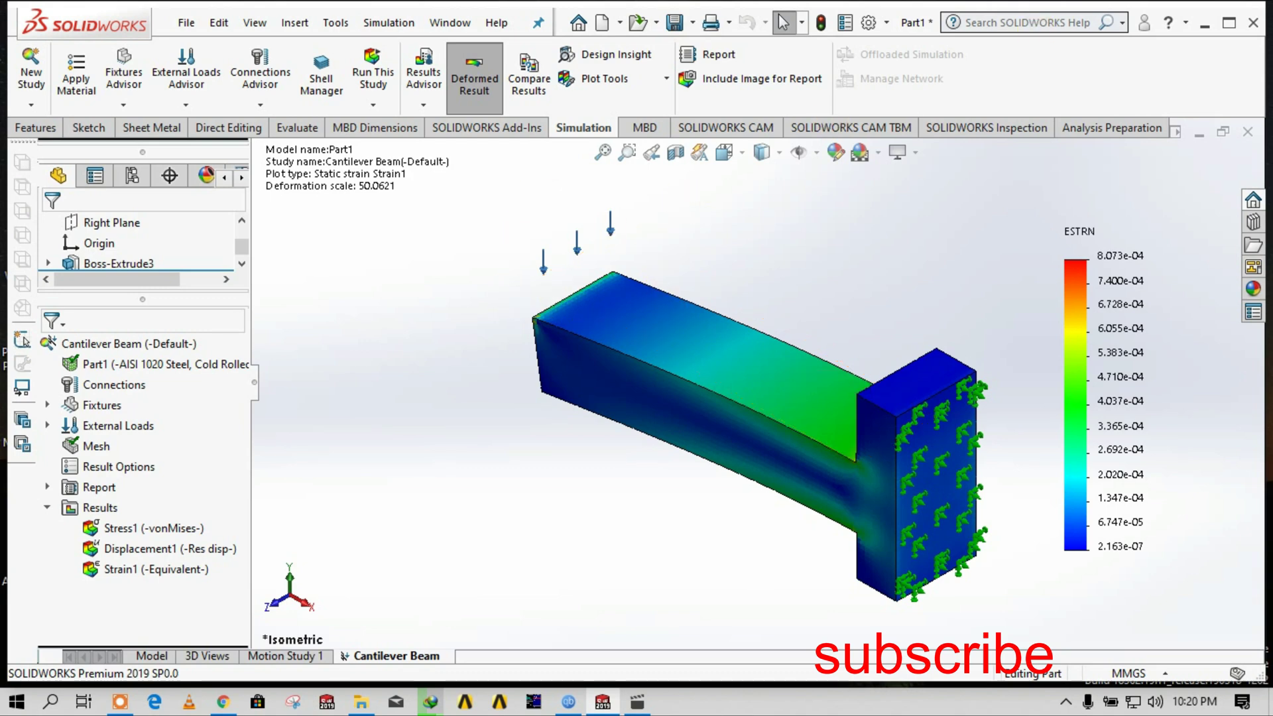
left_click(600, 24)
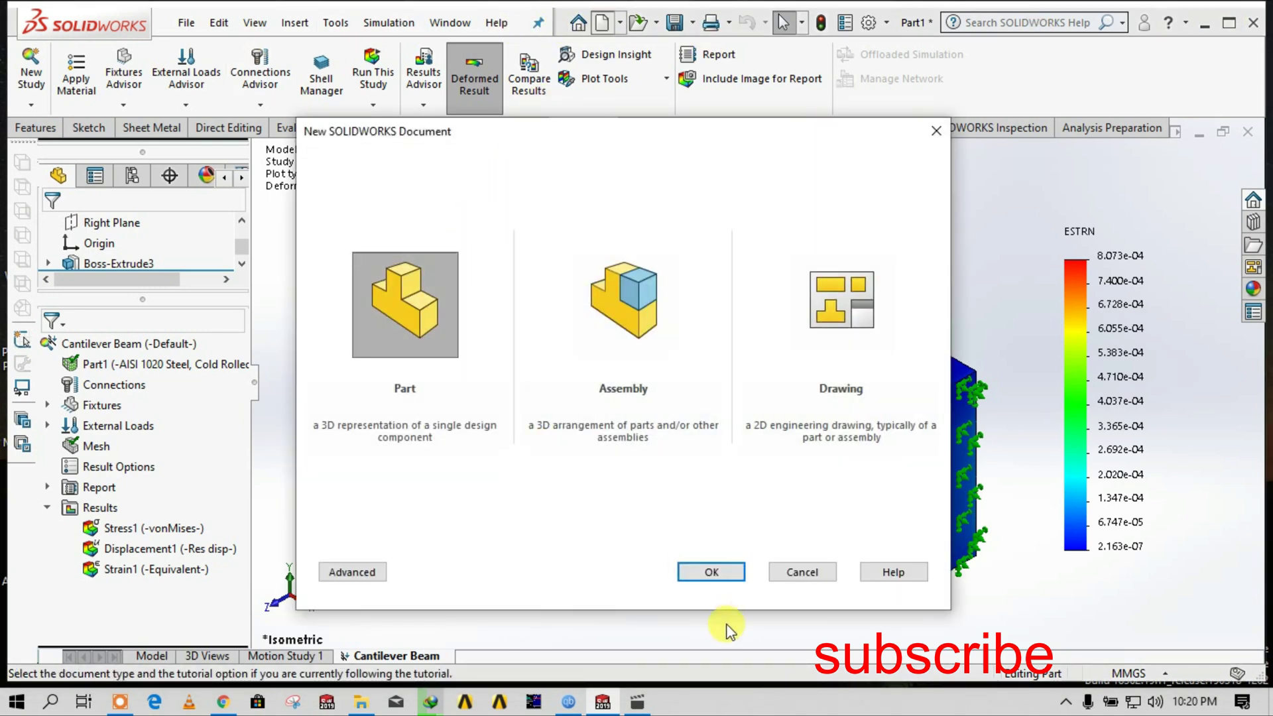
left_click(729, 574)
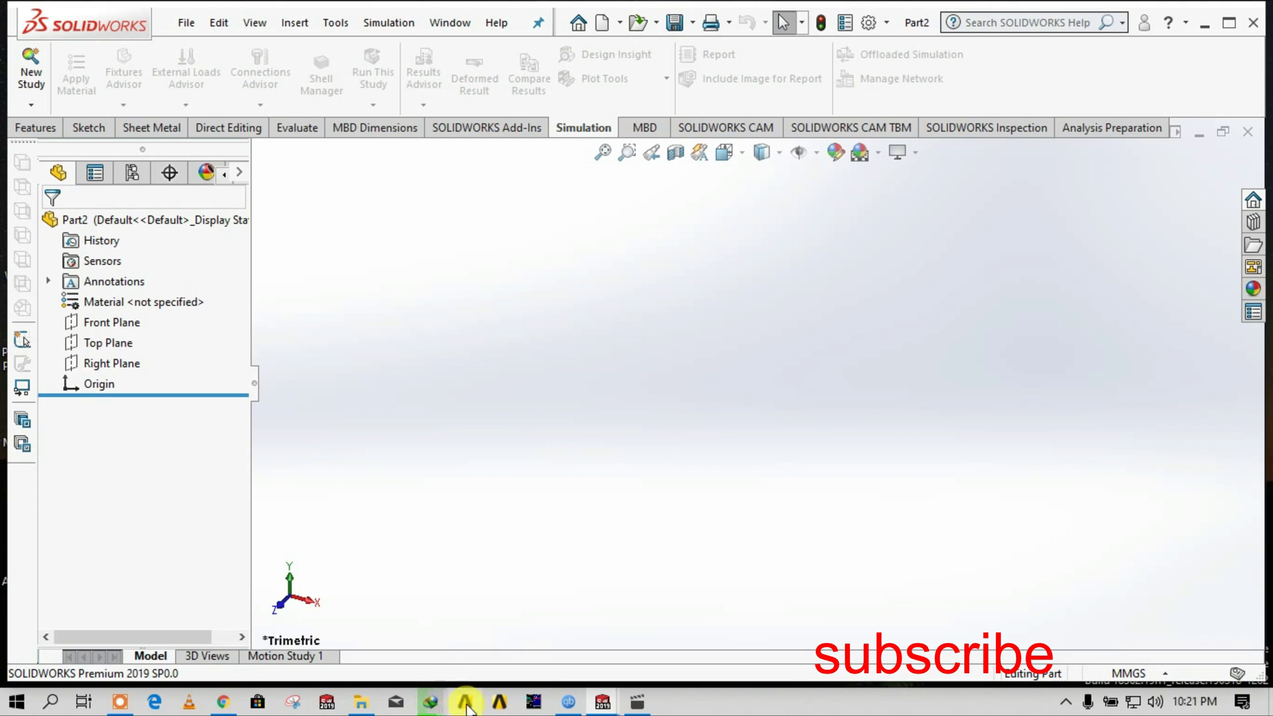
mouse_move(467, 707)
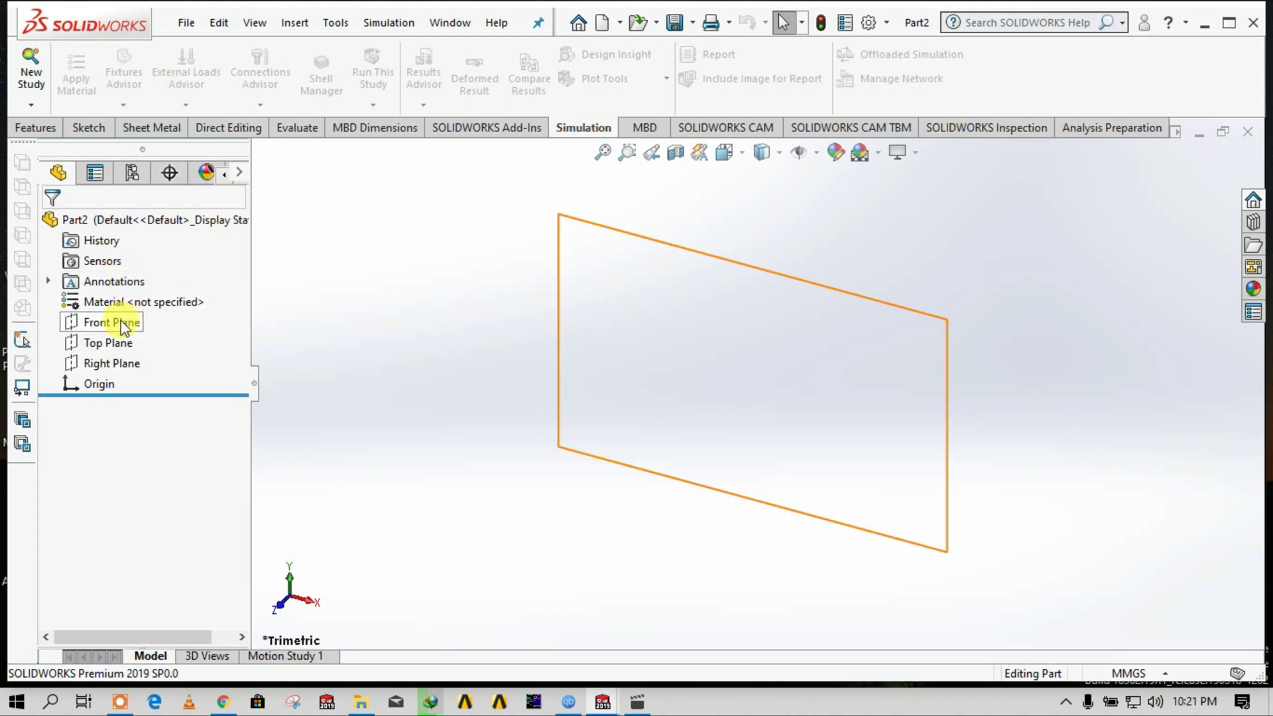
Open a line sketch on the Front Plane, viewed normal to the plane.
left_click(111, 323)
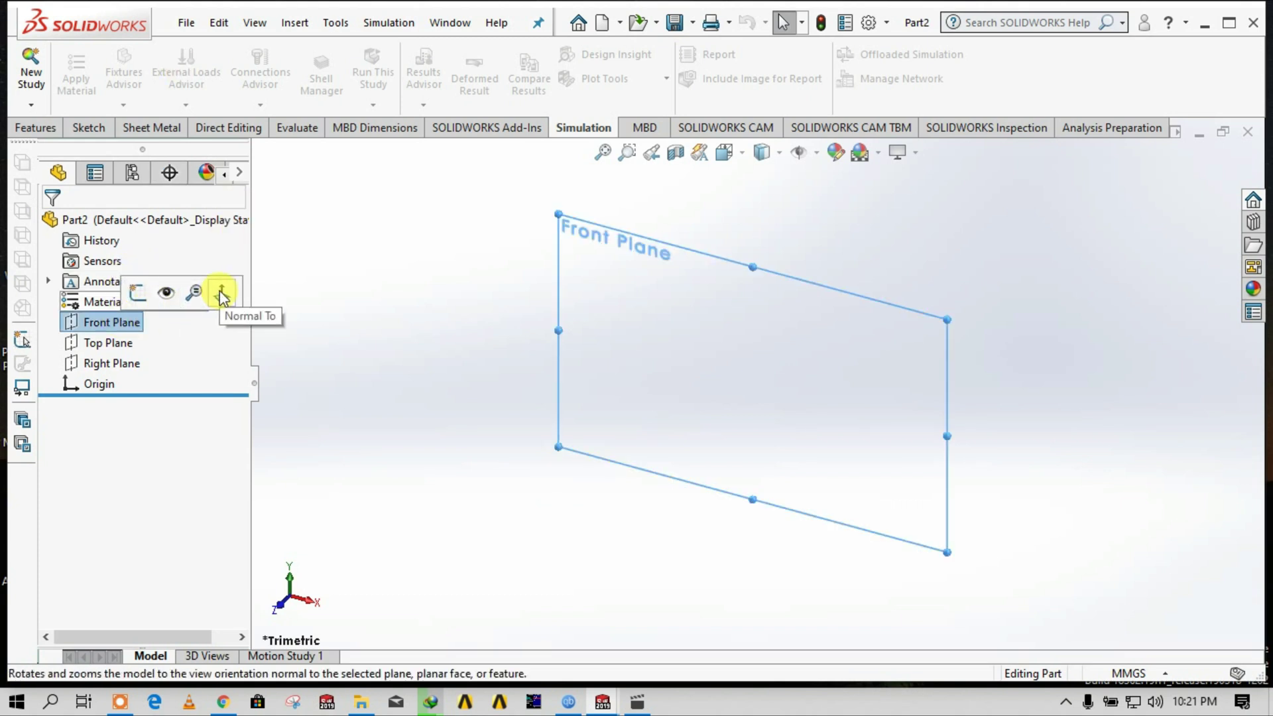
left_click(221, 292)
left_click(102, 128)
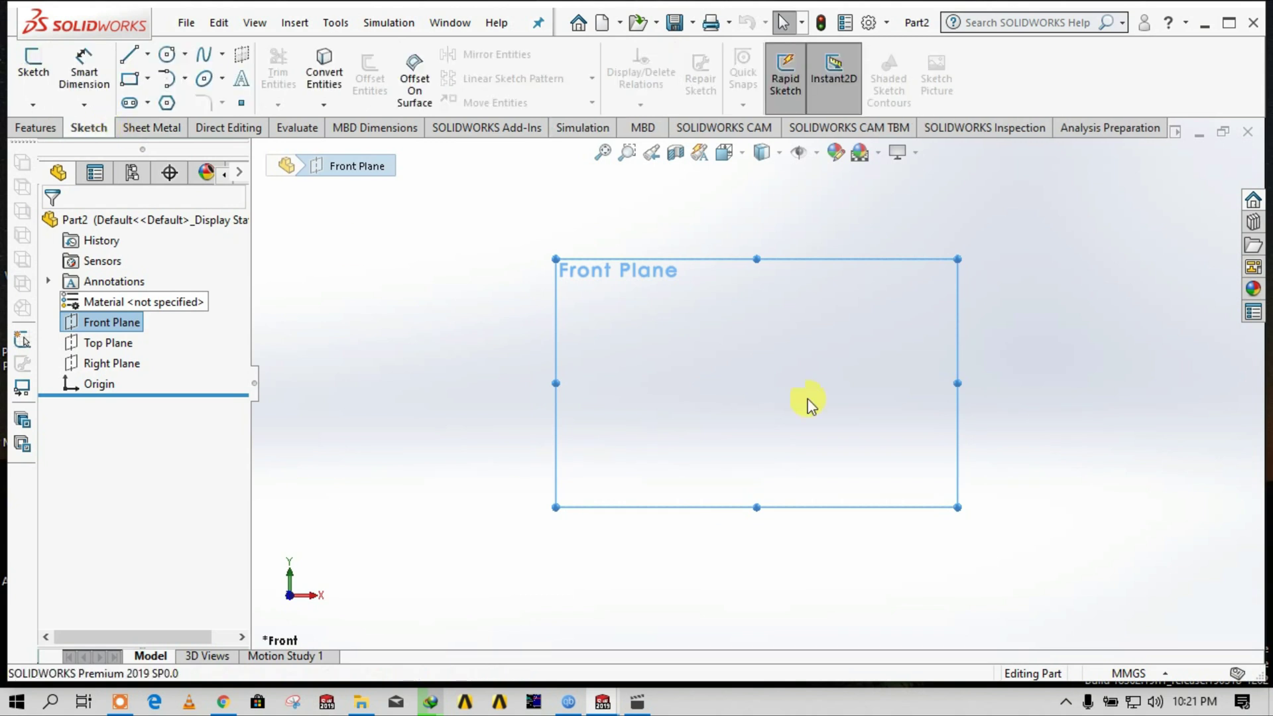
left_click(129, 55)
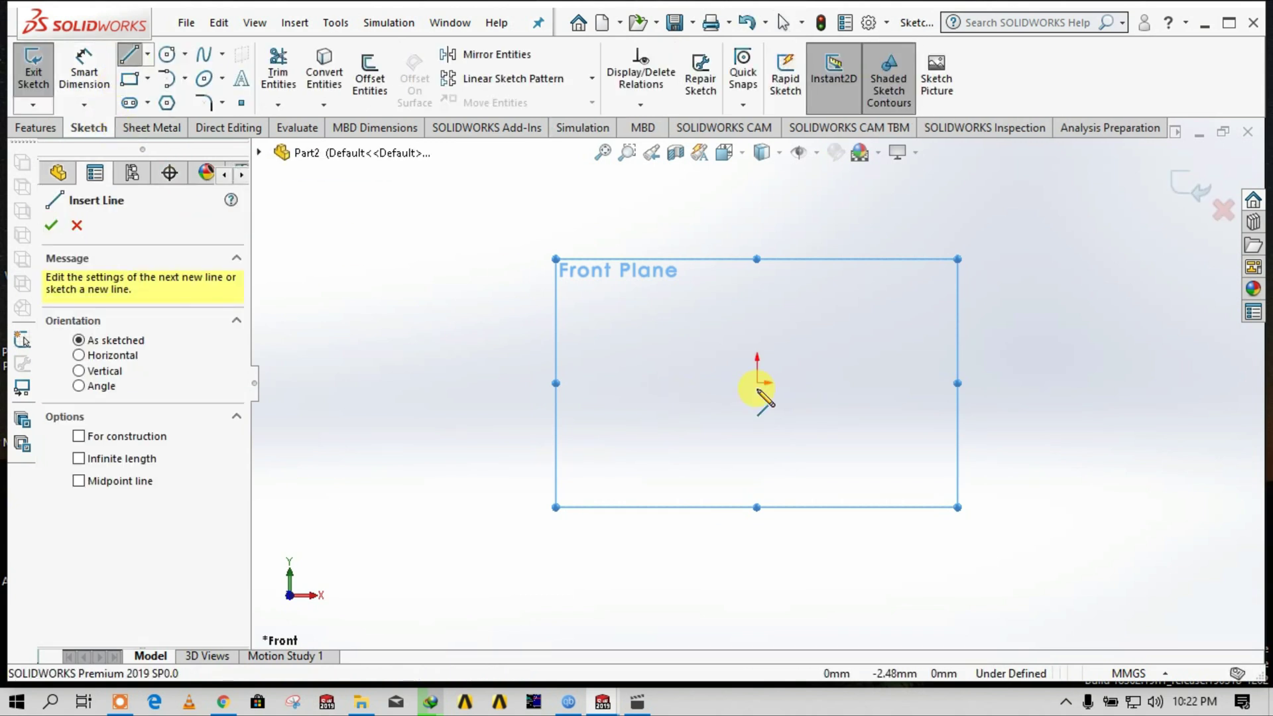
Draw a closed sideways T-shaped profile with a horizontal bar about 105 mm long through the origin and a taller end block.
left_click(670, 382)
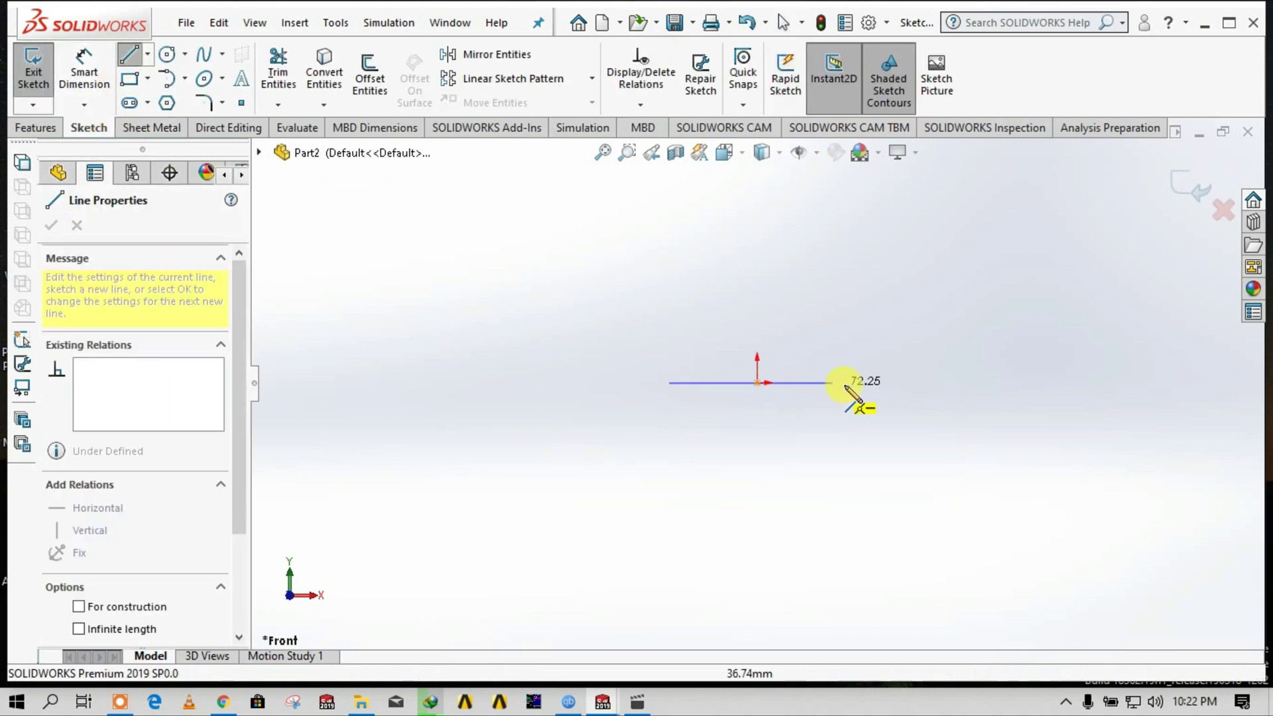
left_click(906, 382)
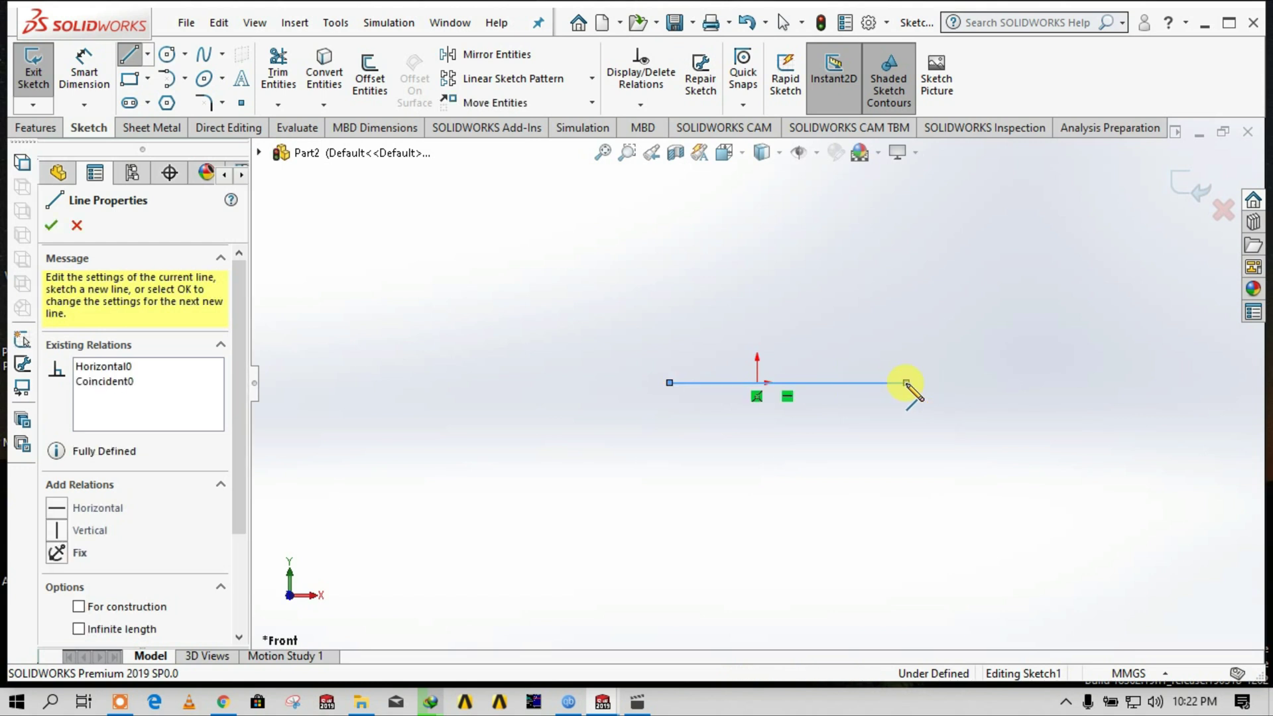
left_click(906, 330)
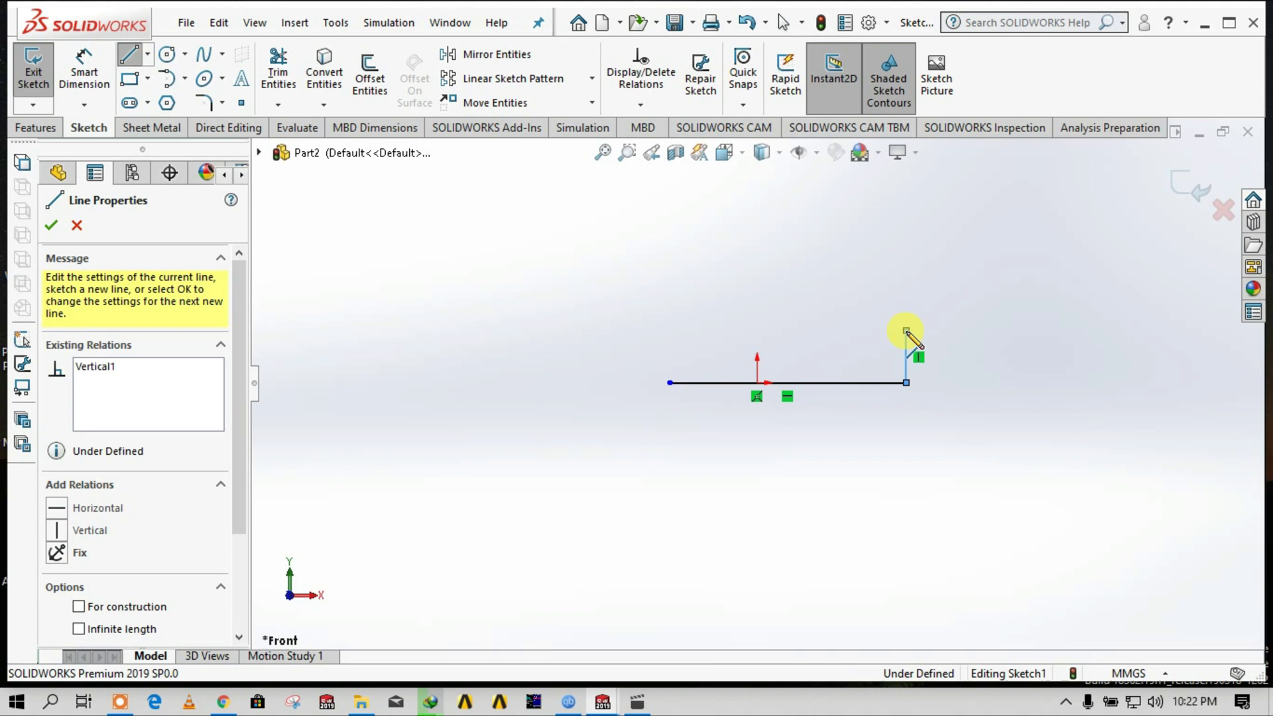
left_click(970, 330)
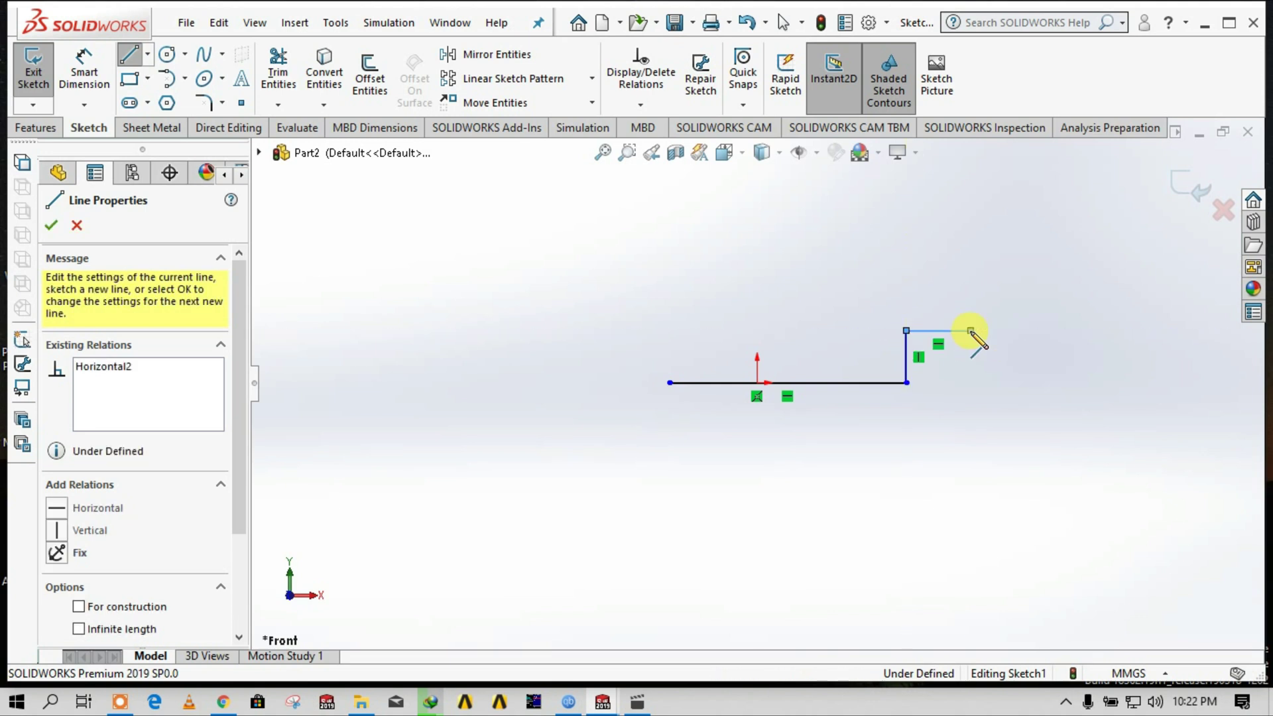
left_click(970, 462)
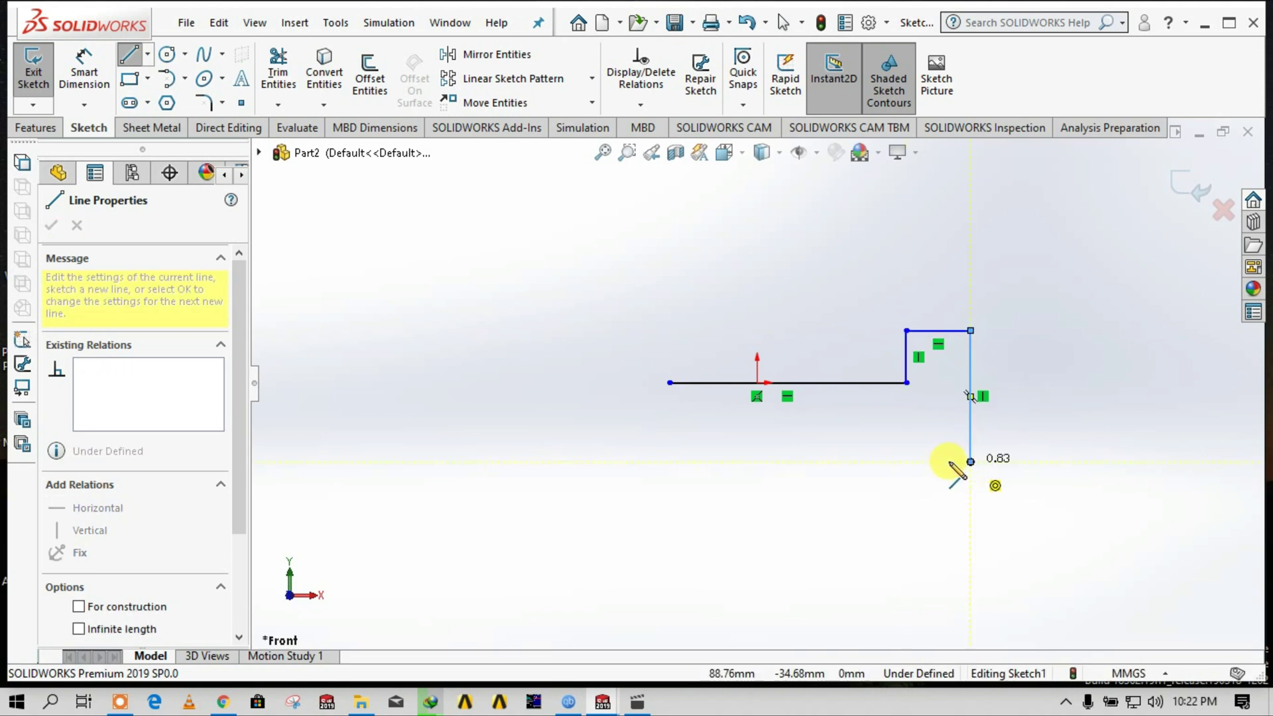
left_click(906, 462)
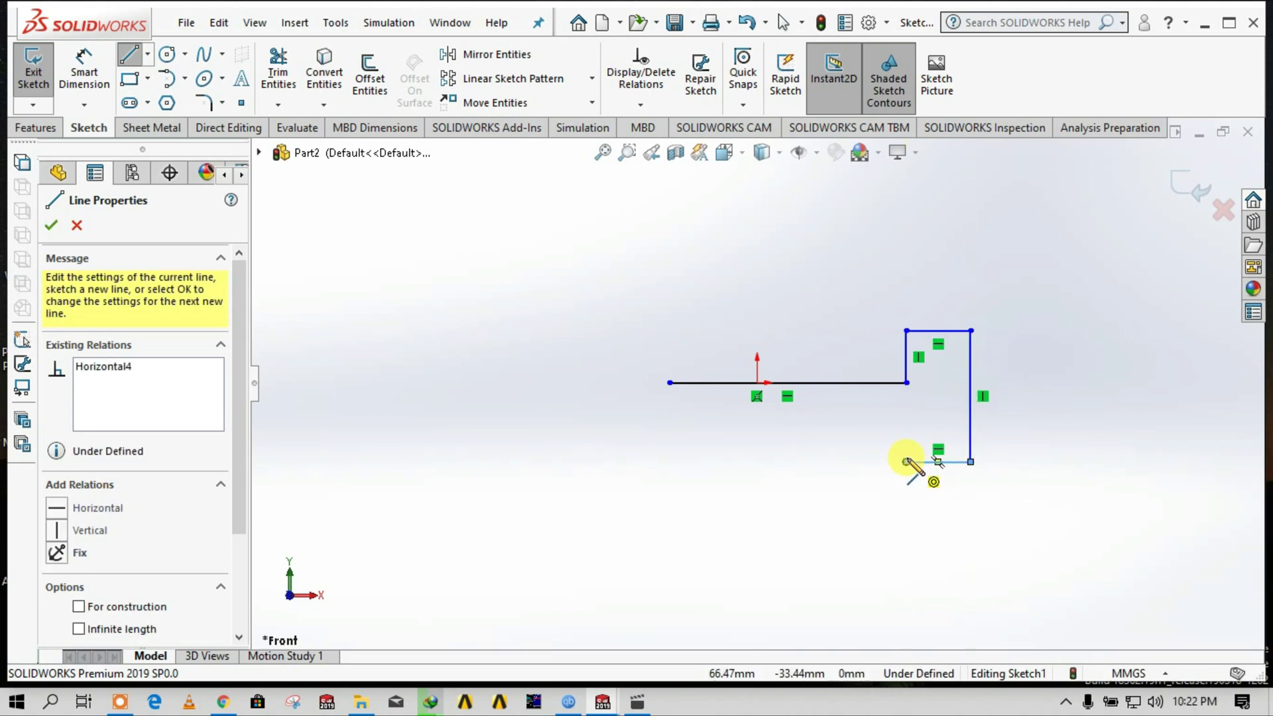
left_click(906, 421)
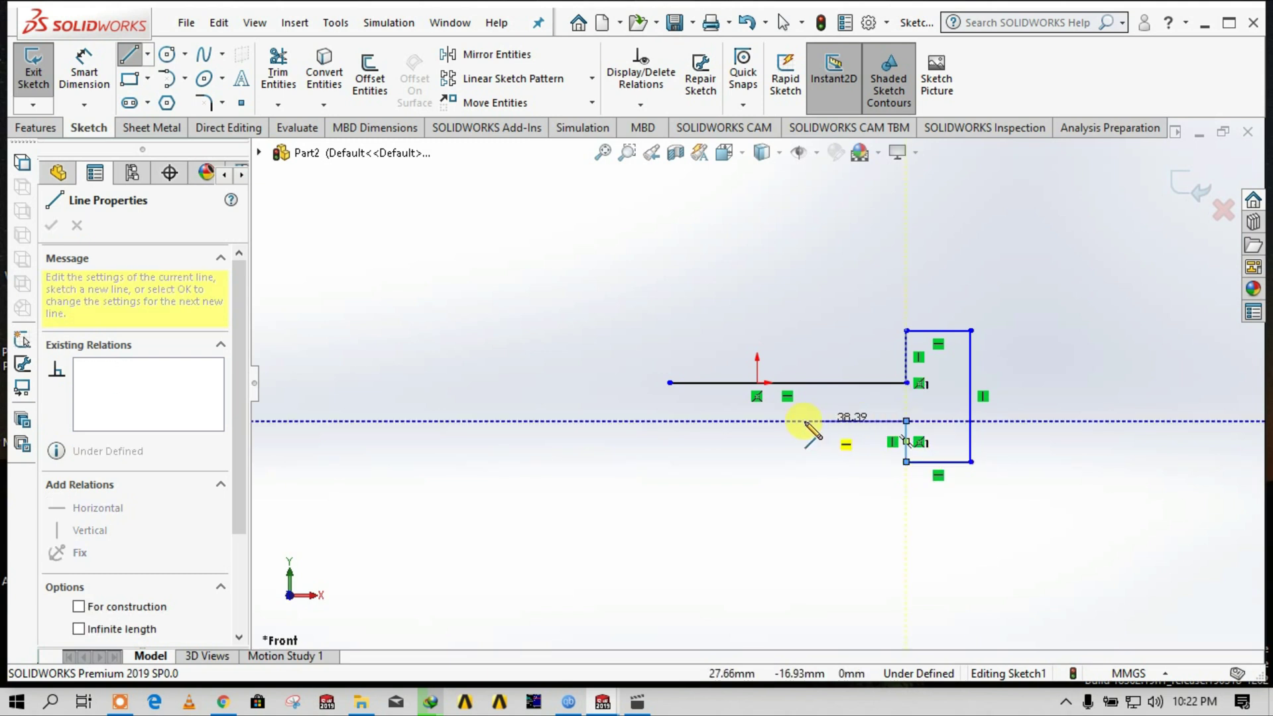
left_click(670, 420)
left_click(670, 382)
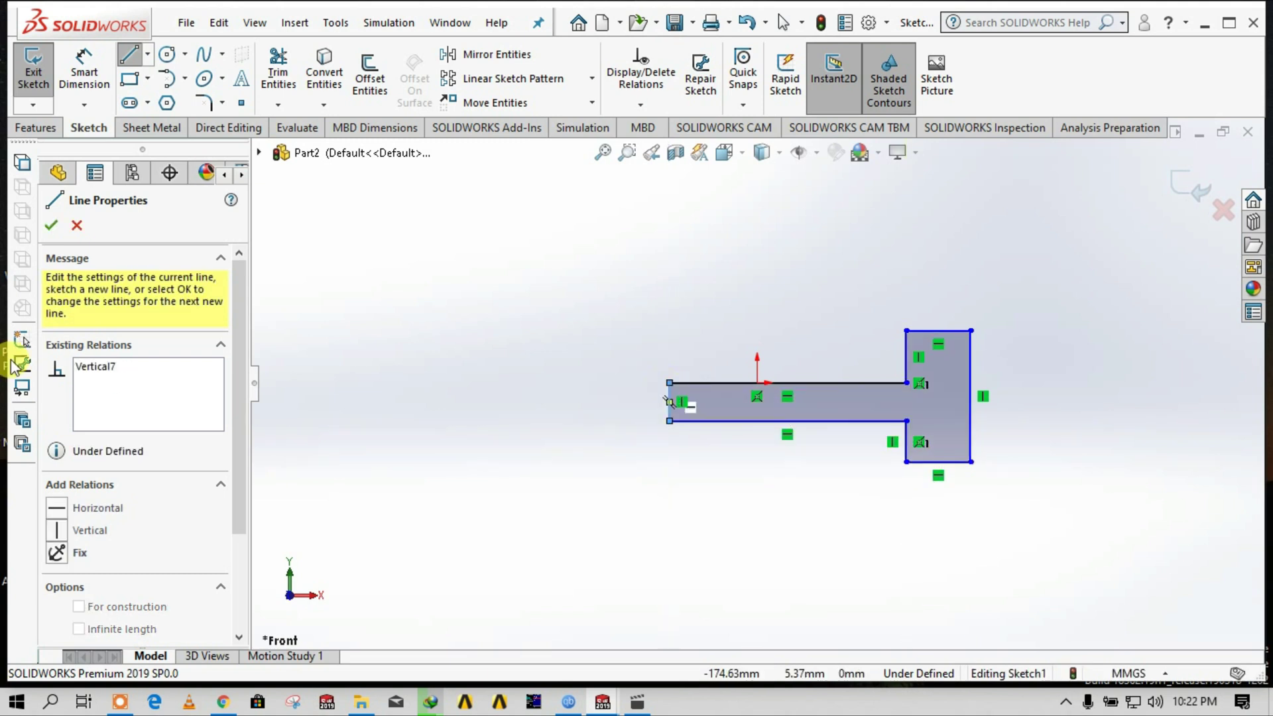
left_click(53, 227)
Dimension the lower edge of the horizontal bar and set its length to 90 mm.
left_click(84, 66)
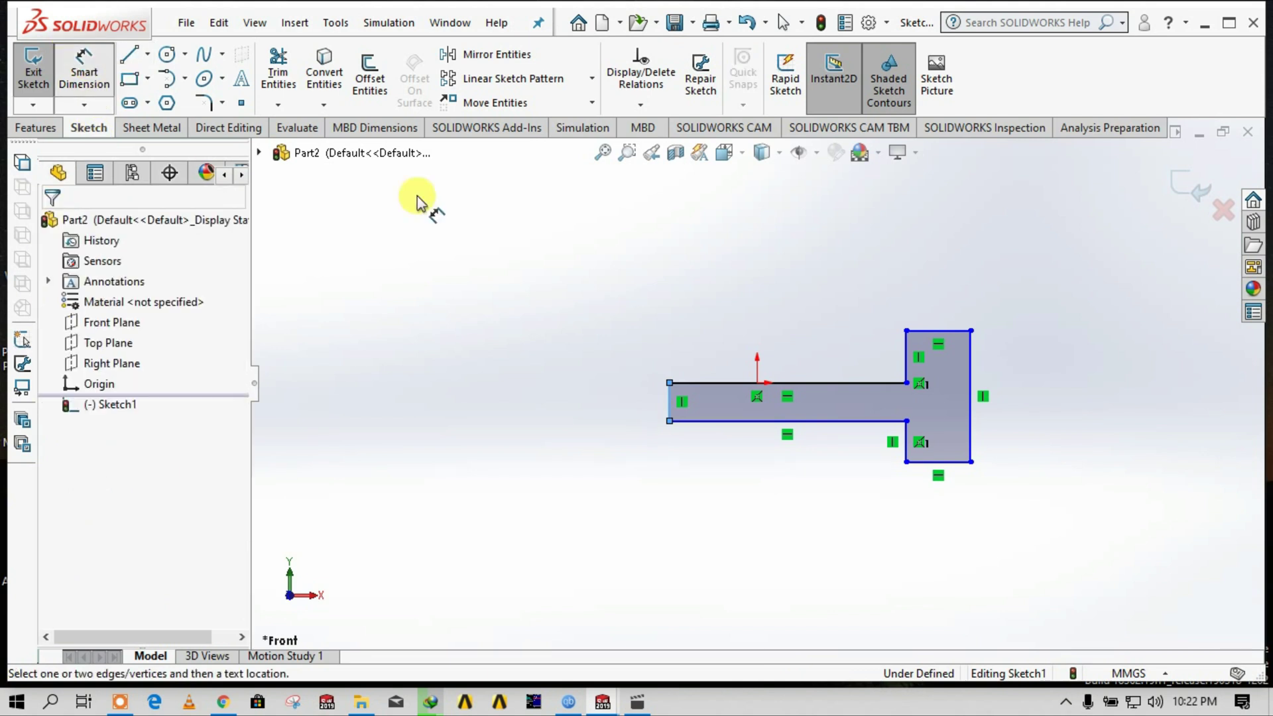
left_click(741, 420)
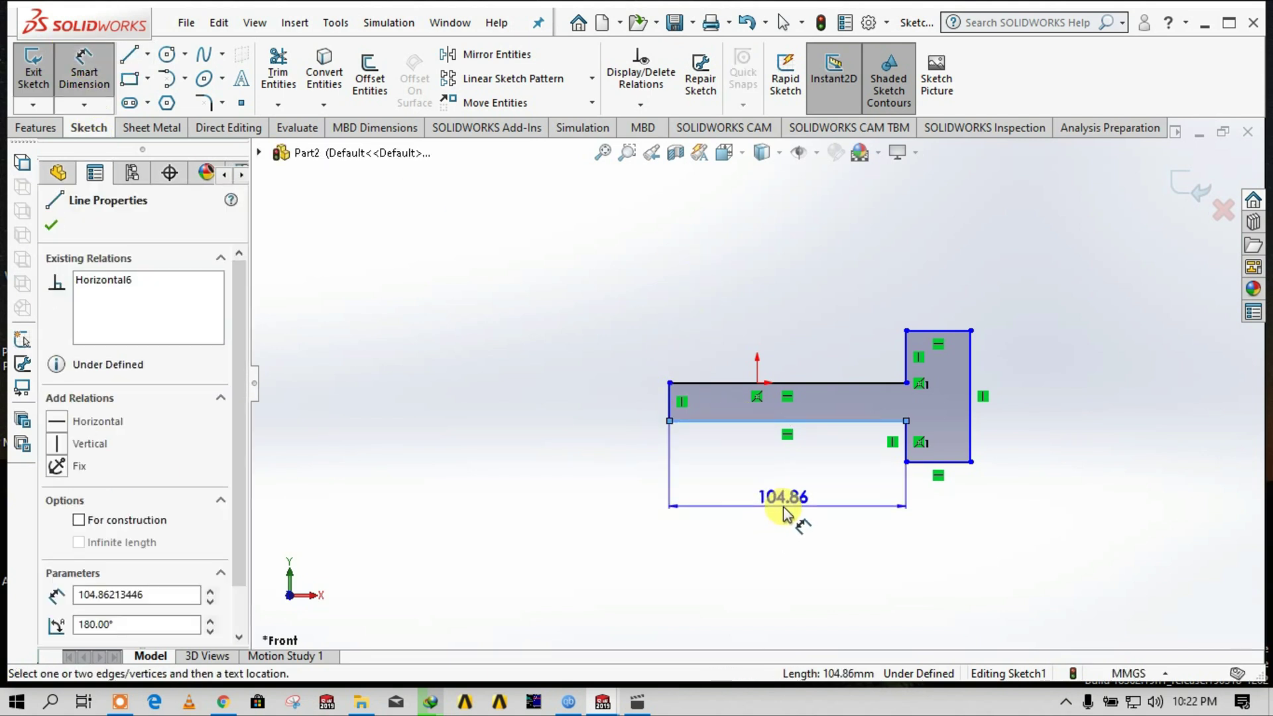
left_click(782, 506)
type("90")
key("Return")
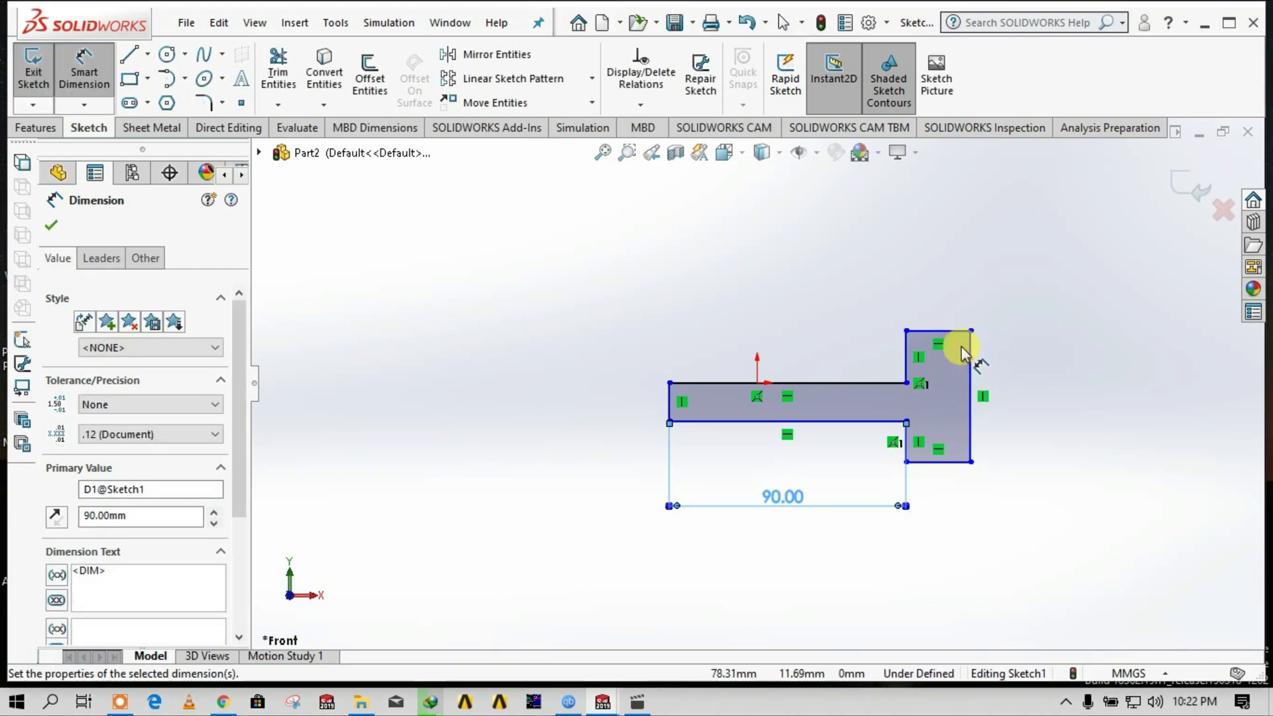
Dimension the end block's outer vertical edge and set its height to 40 mm.
left_click(1049, 383)
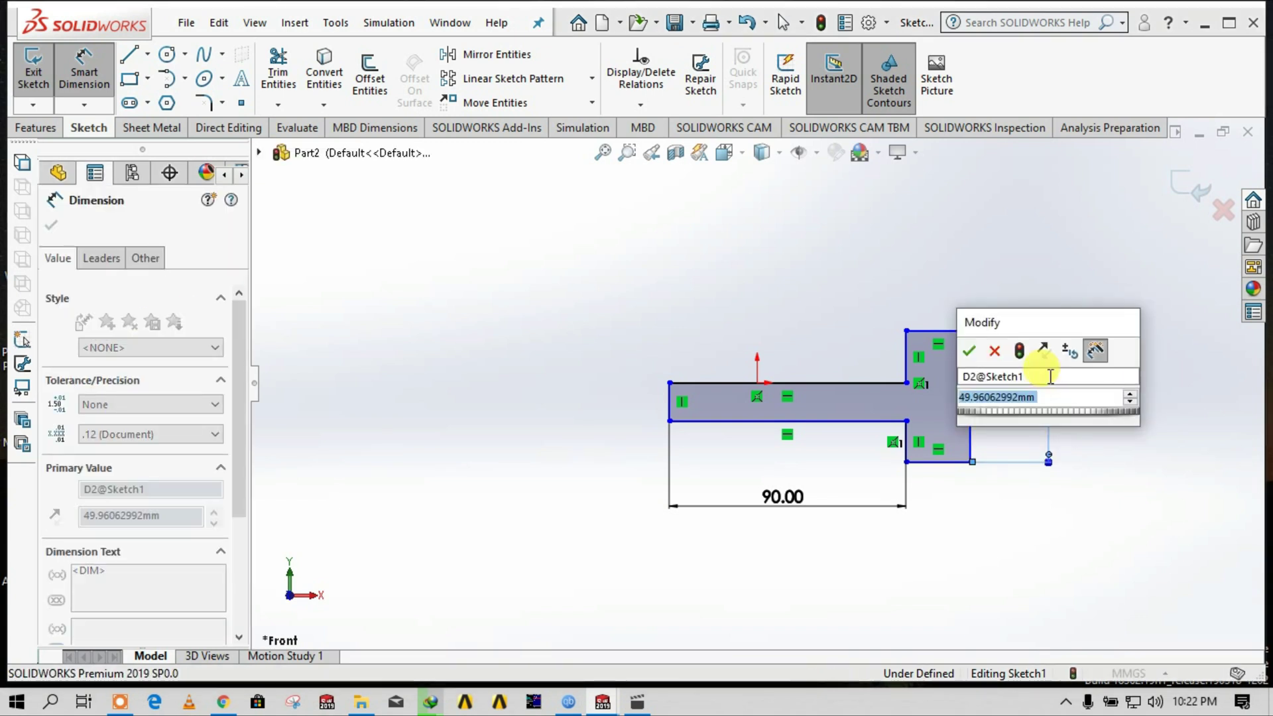
type("40")
key("Return")
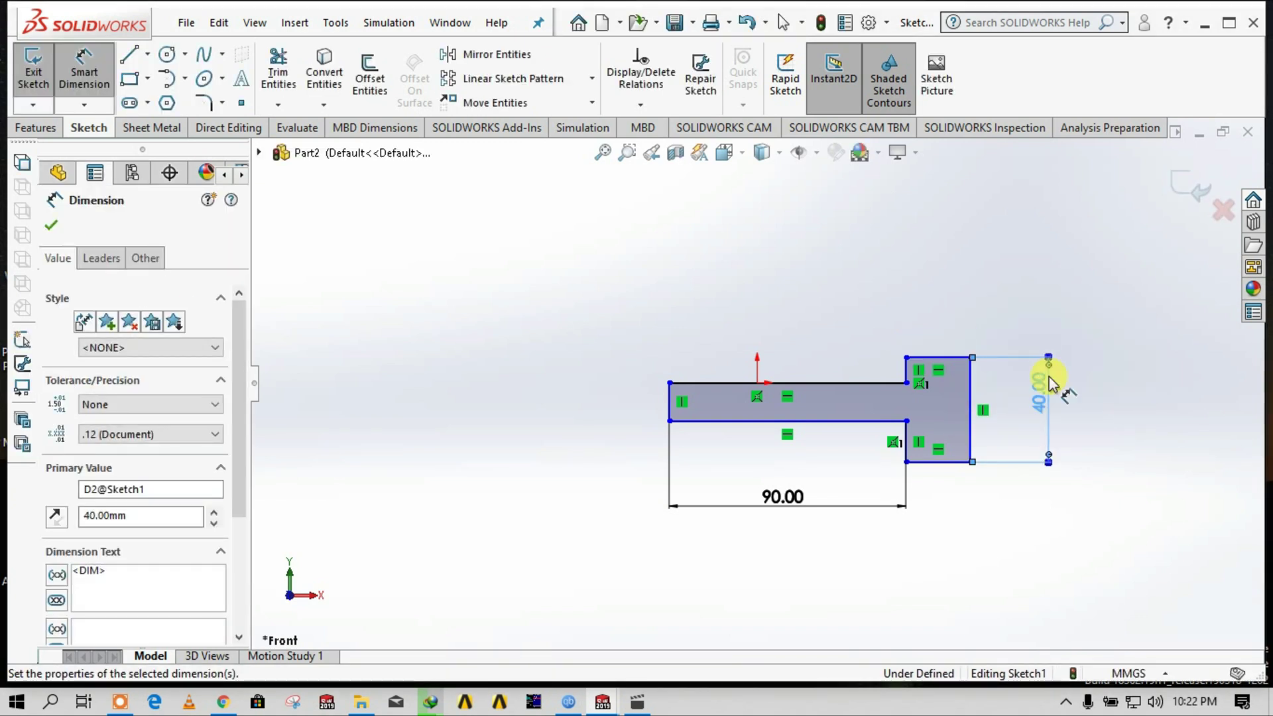
Dimension the end block's vertical edge above the bar and set it to 15 mm.
left_click(905, 372)
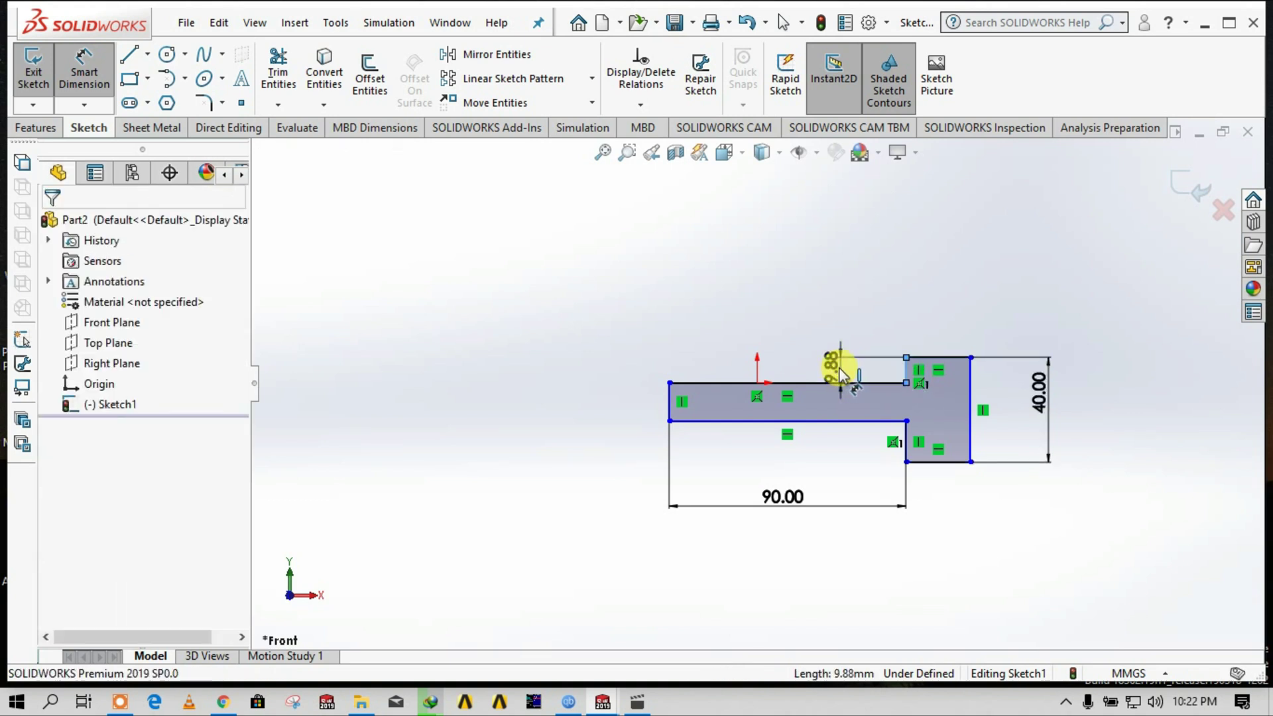
left_click(839, 370)
type("16")
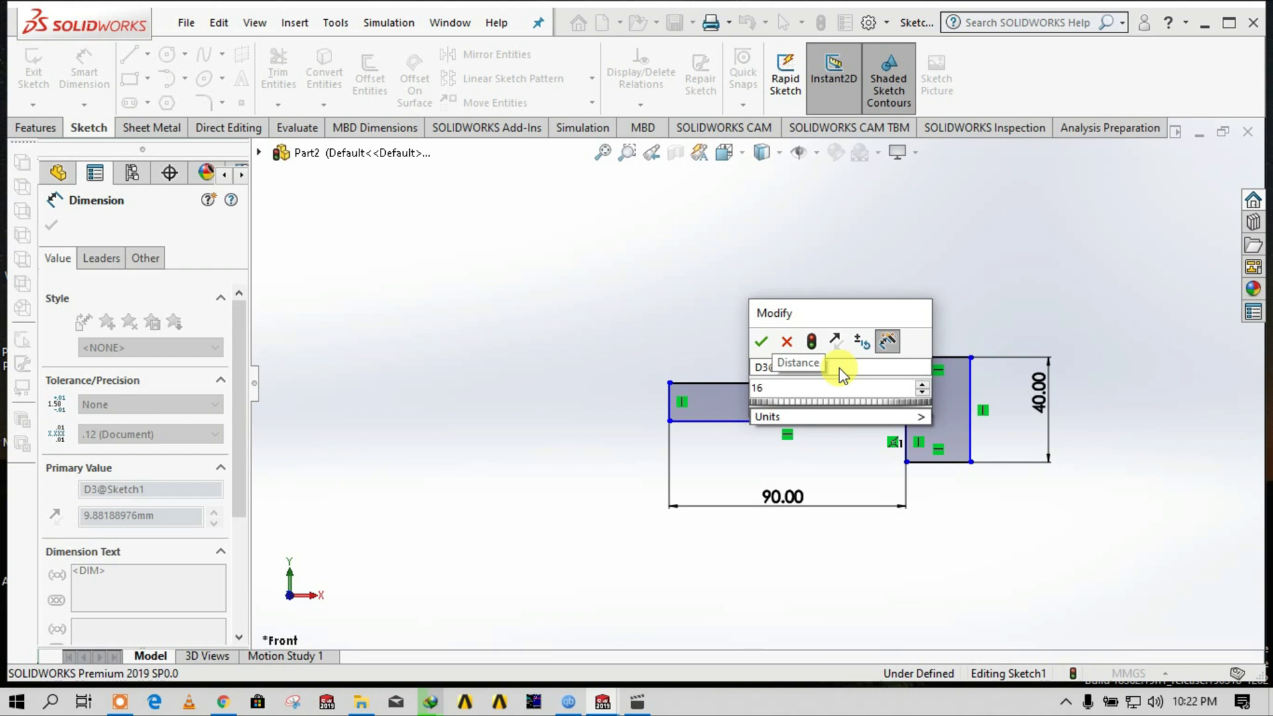
key("BackSpace")
type("5")
key("Return")
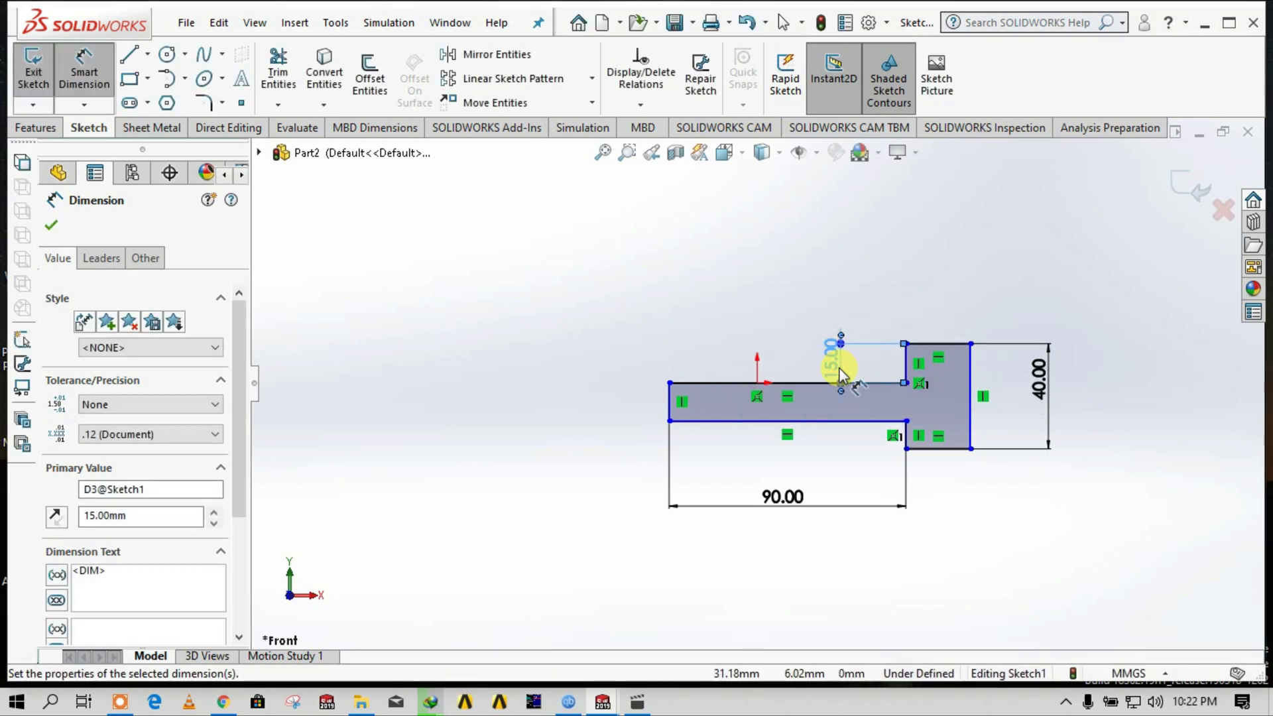
Dimension the end block's vertical edge below the bar and set it to 10 mm.
left_click(873, 441)
left_click(841, 444)
type("10")
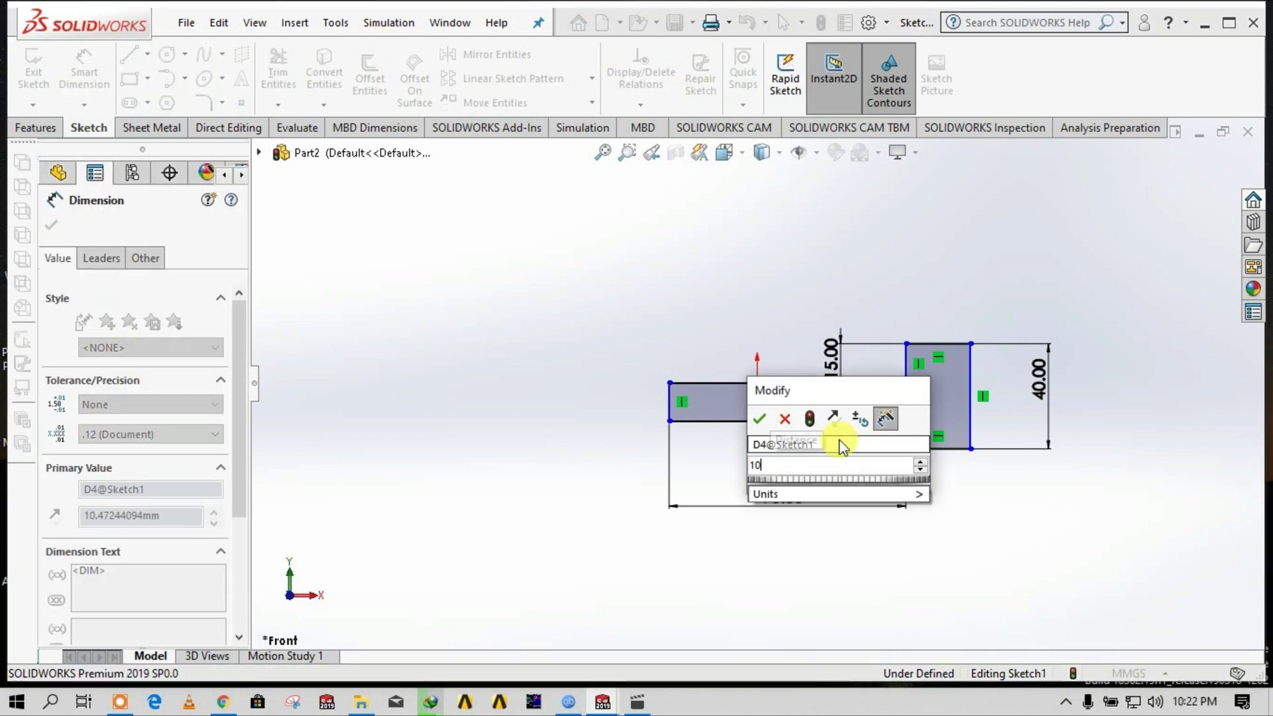
key("Return")
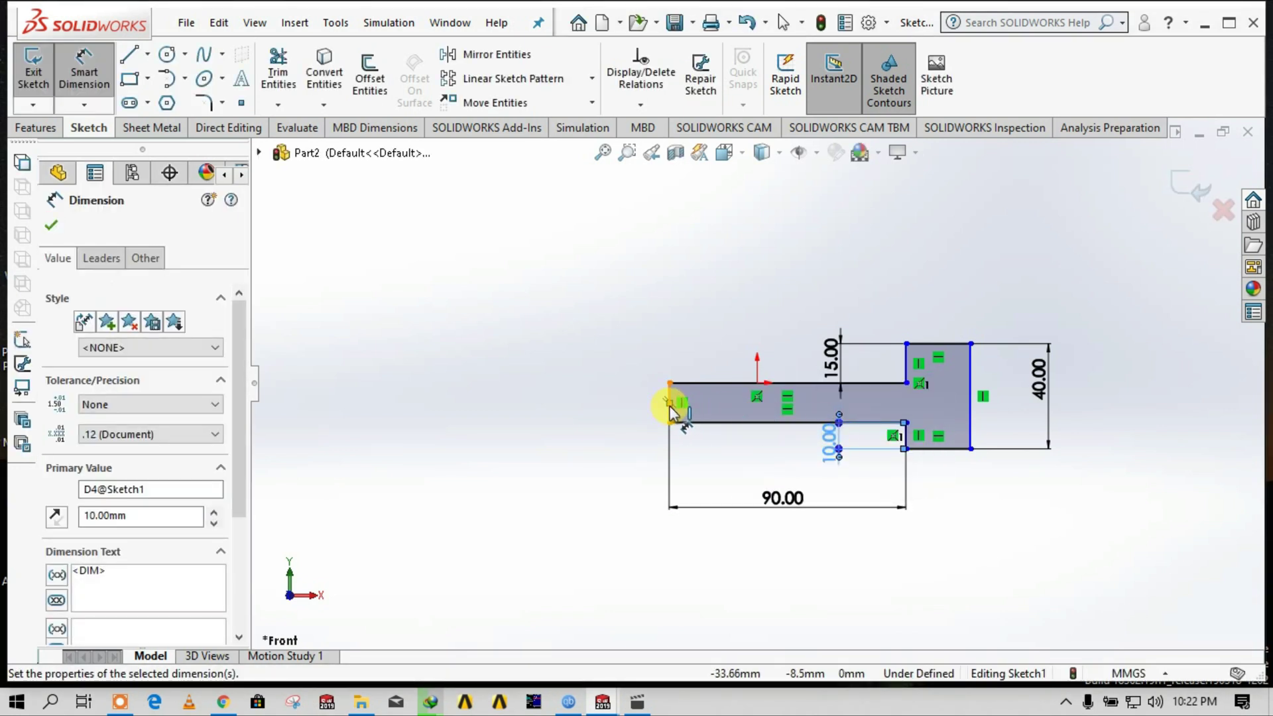
left_click(670, 411)
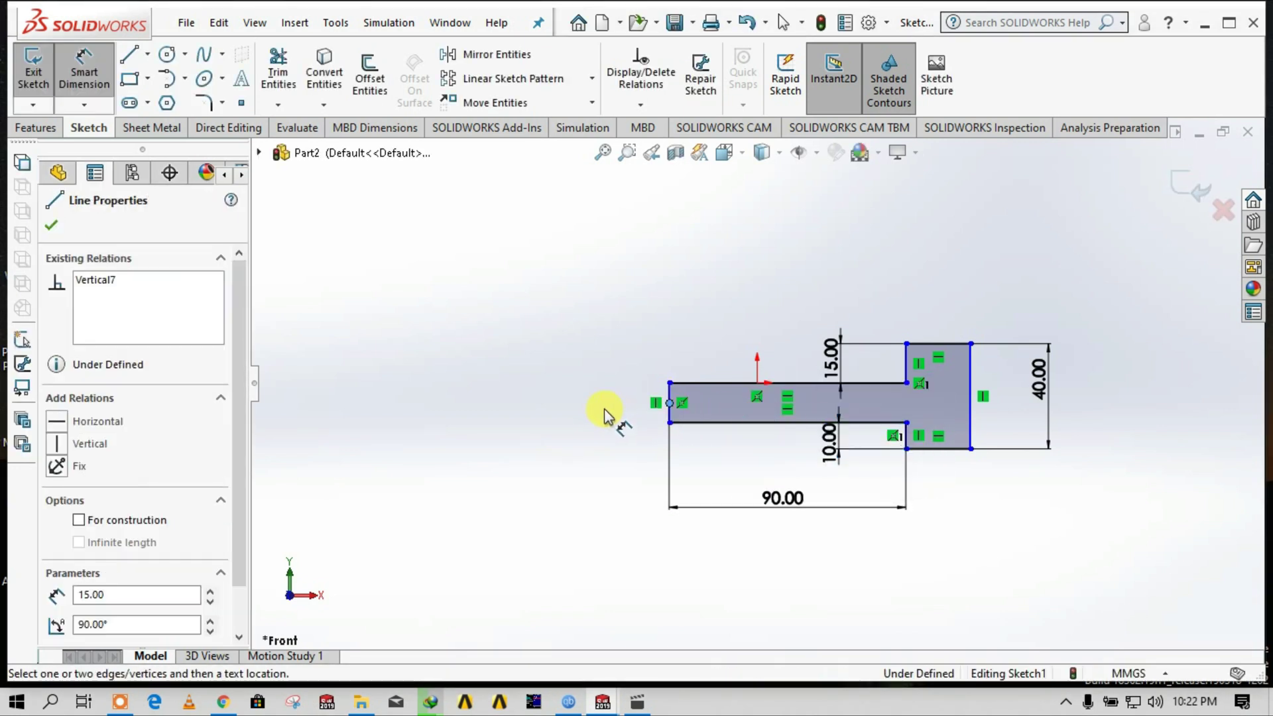
left_click(669, 403)
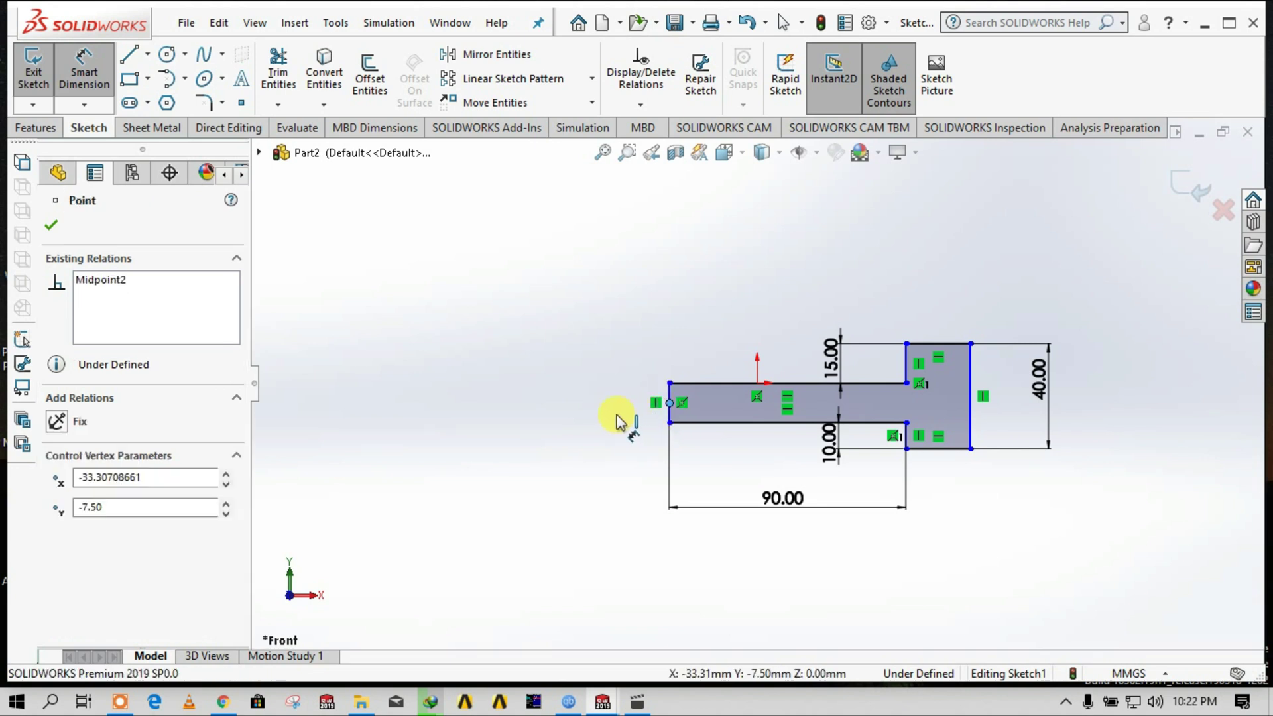
key("Escape")
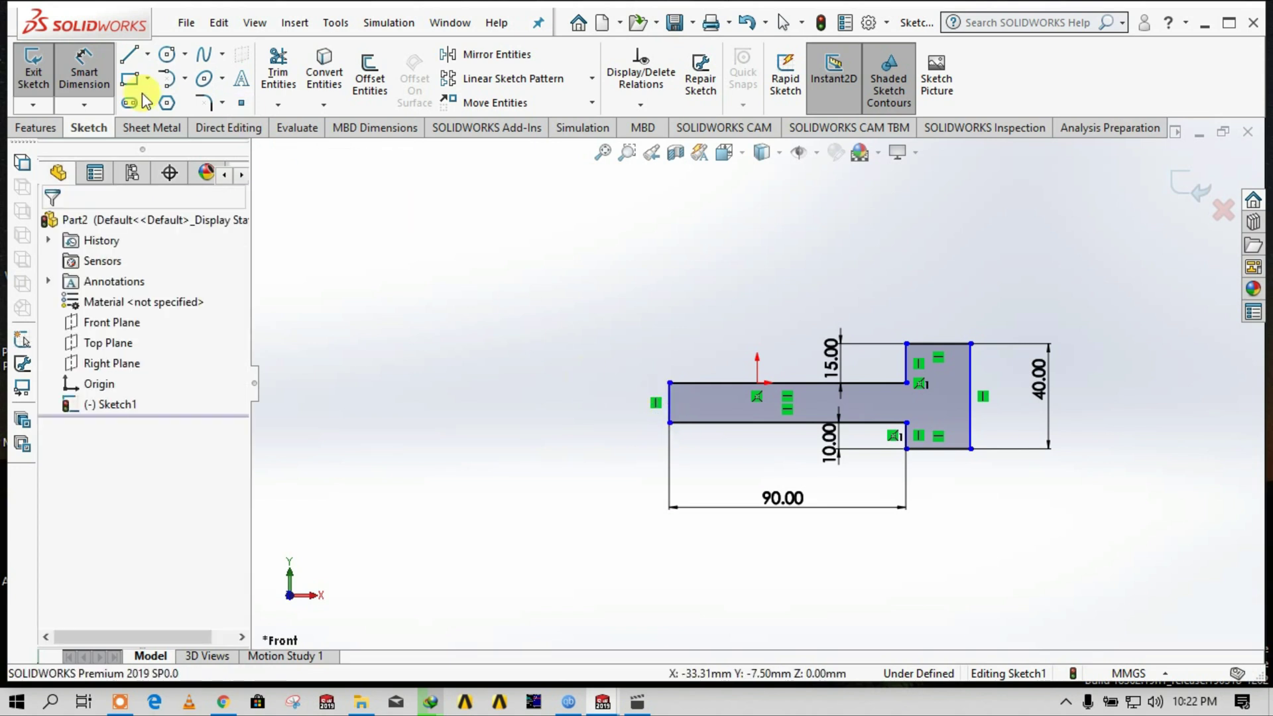
Try to add a height dimension of 10 at the bar's free end, and delete that dimension.
left_click(667, 406)
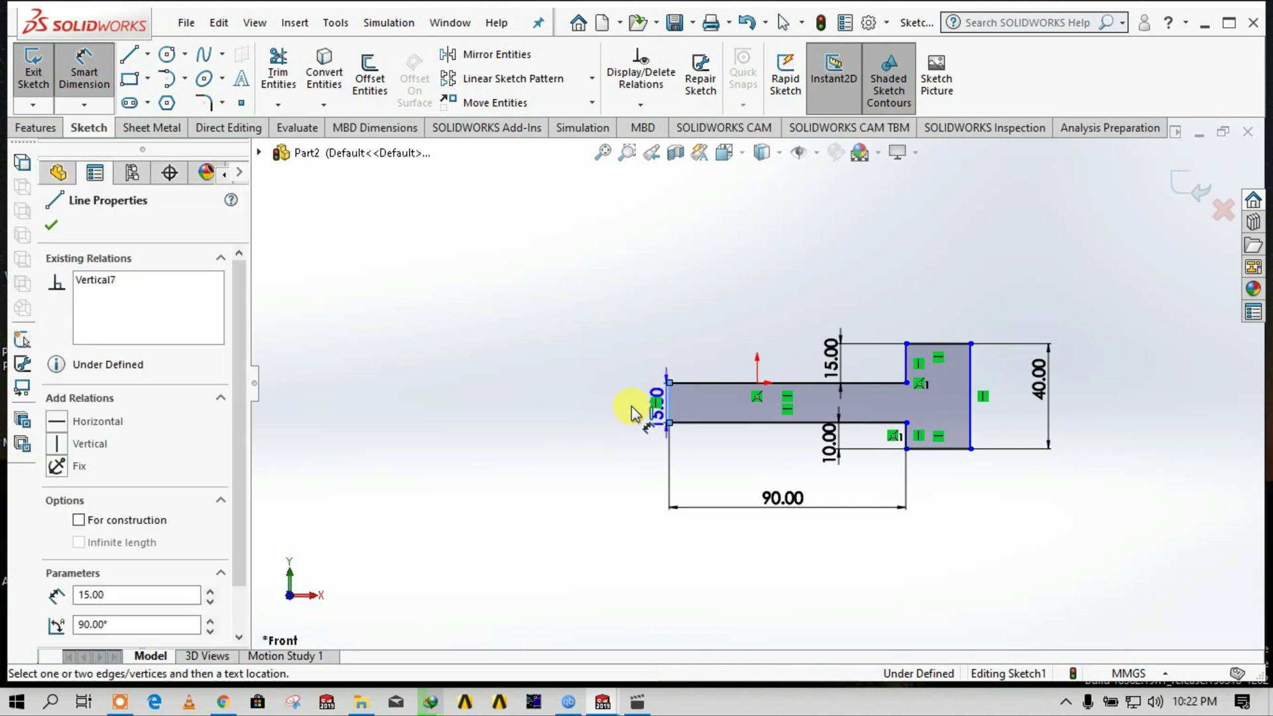
left_click(619, 409)
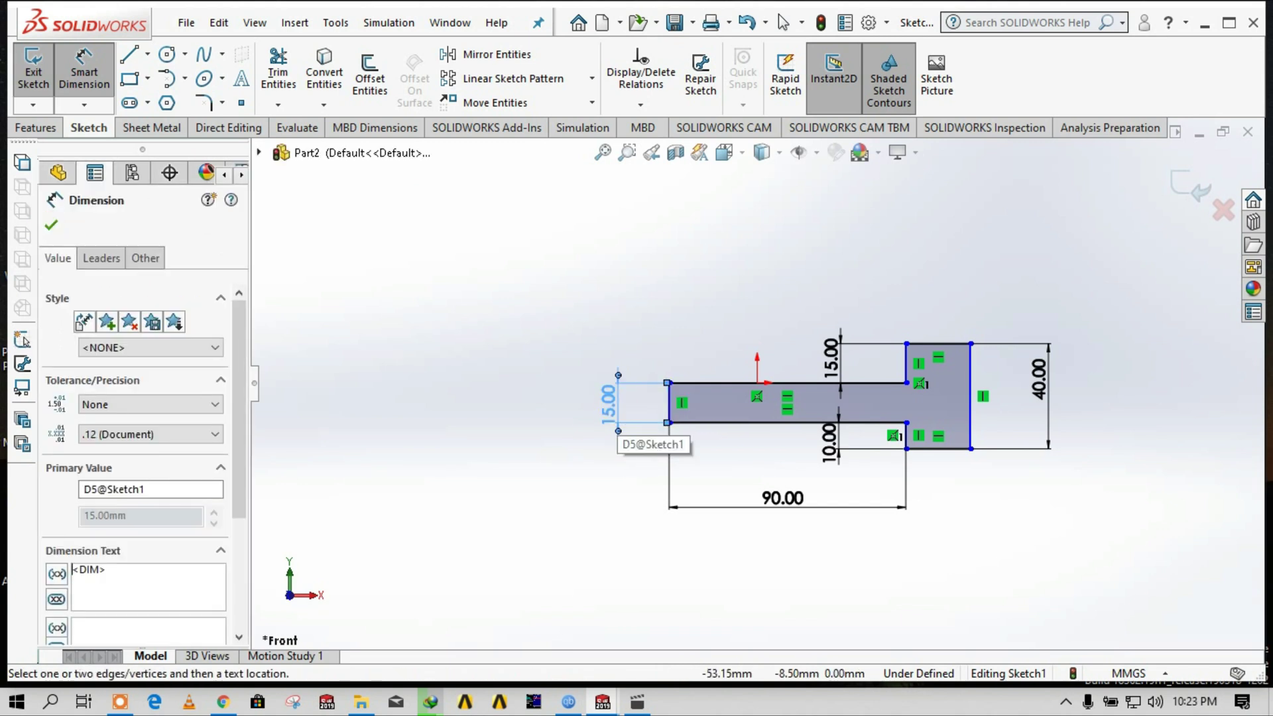
type("10")
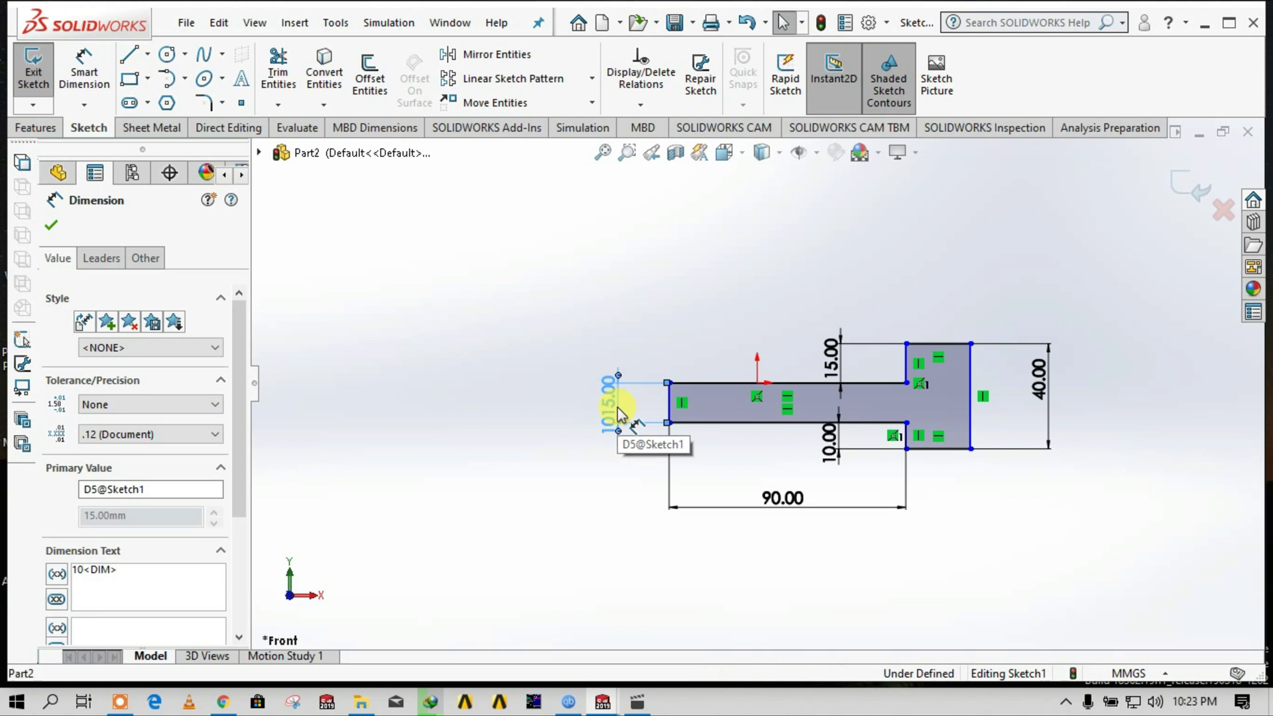
double_click(615, 407)
left_click(785, 254)
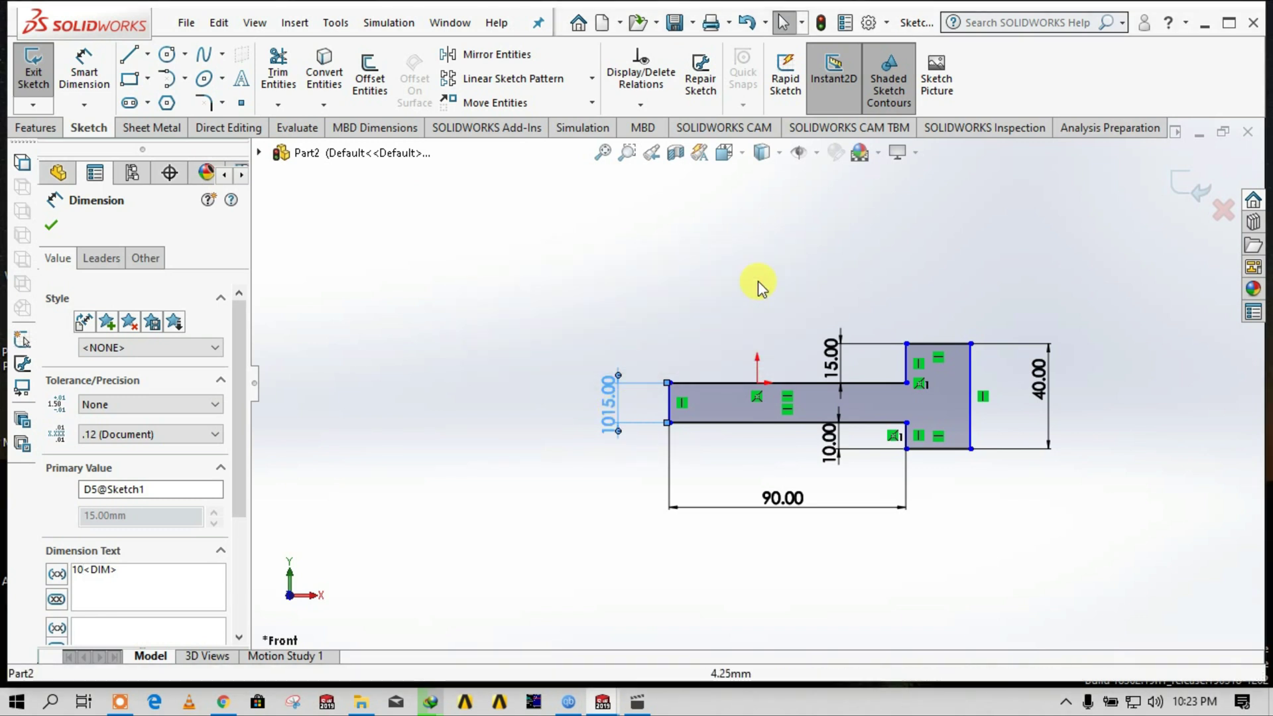
double_click(613, 418)
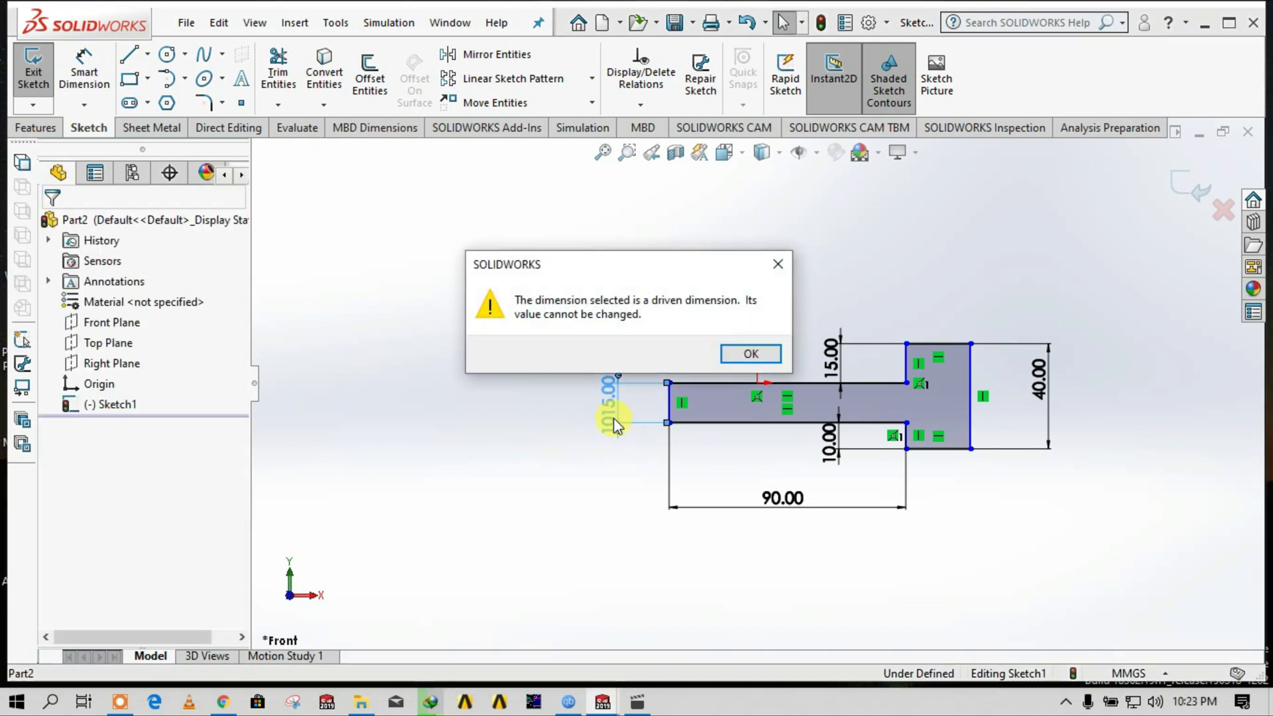
left_click(763, 358)
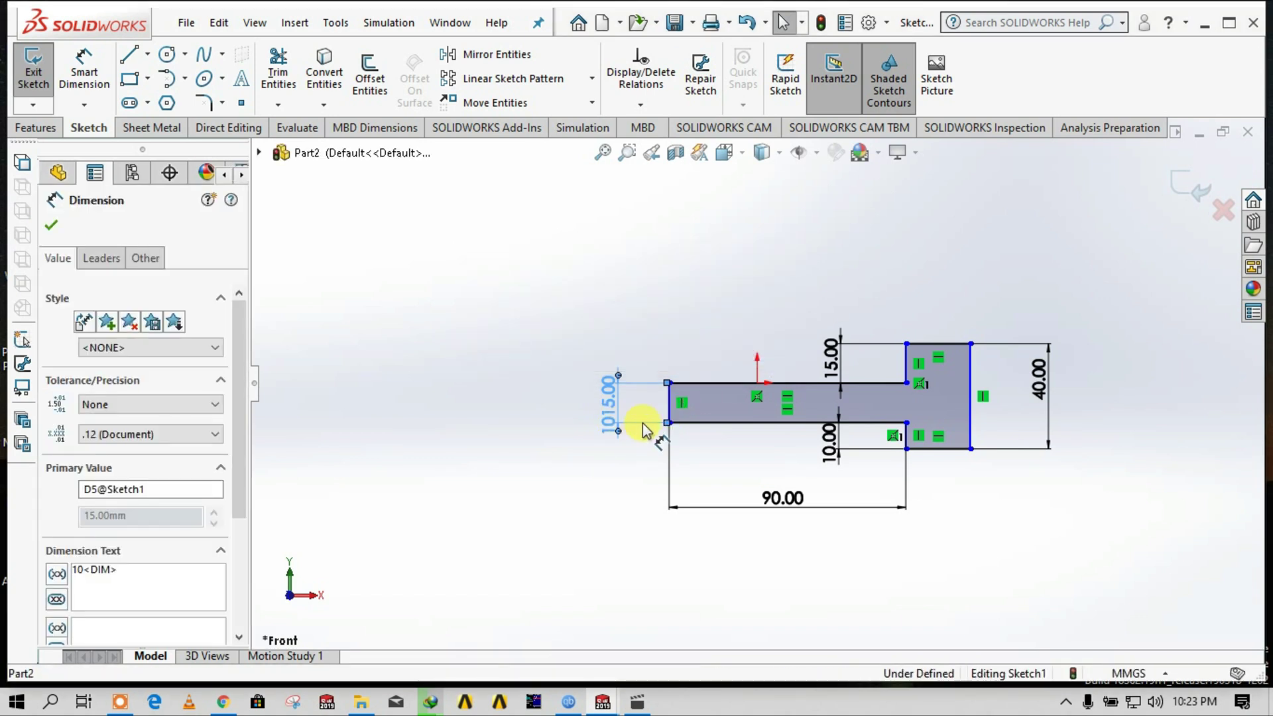
key("Delete")
Add a driven height dimension to the vertical edge at the bar's free end.
left_click(84, 73)
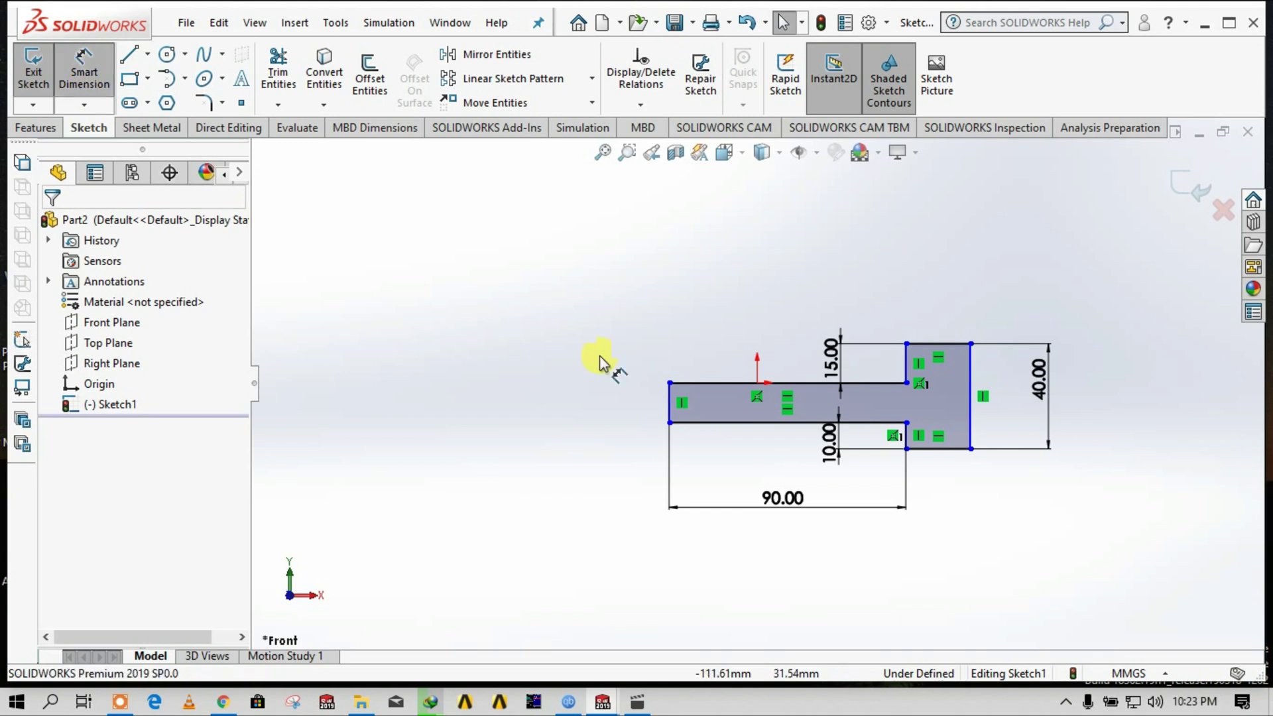
left_click(669, 406)
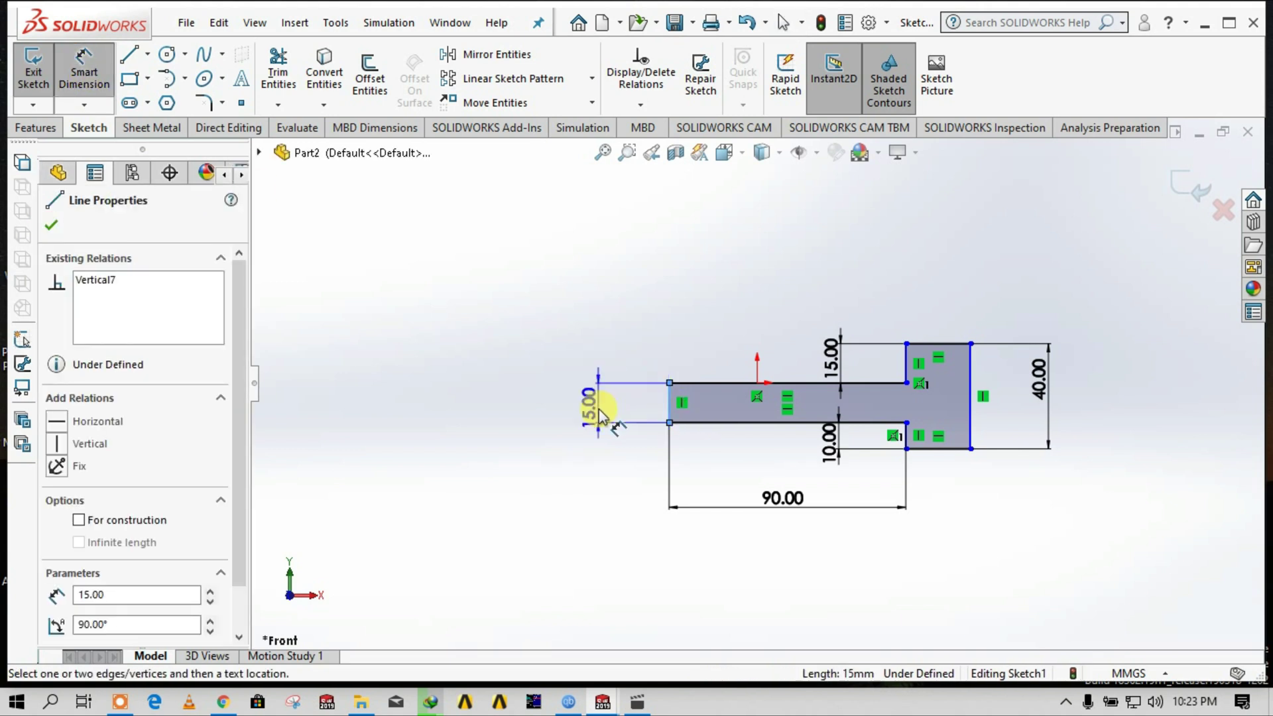
left_click(600, 416)
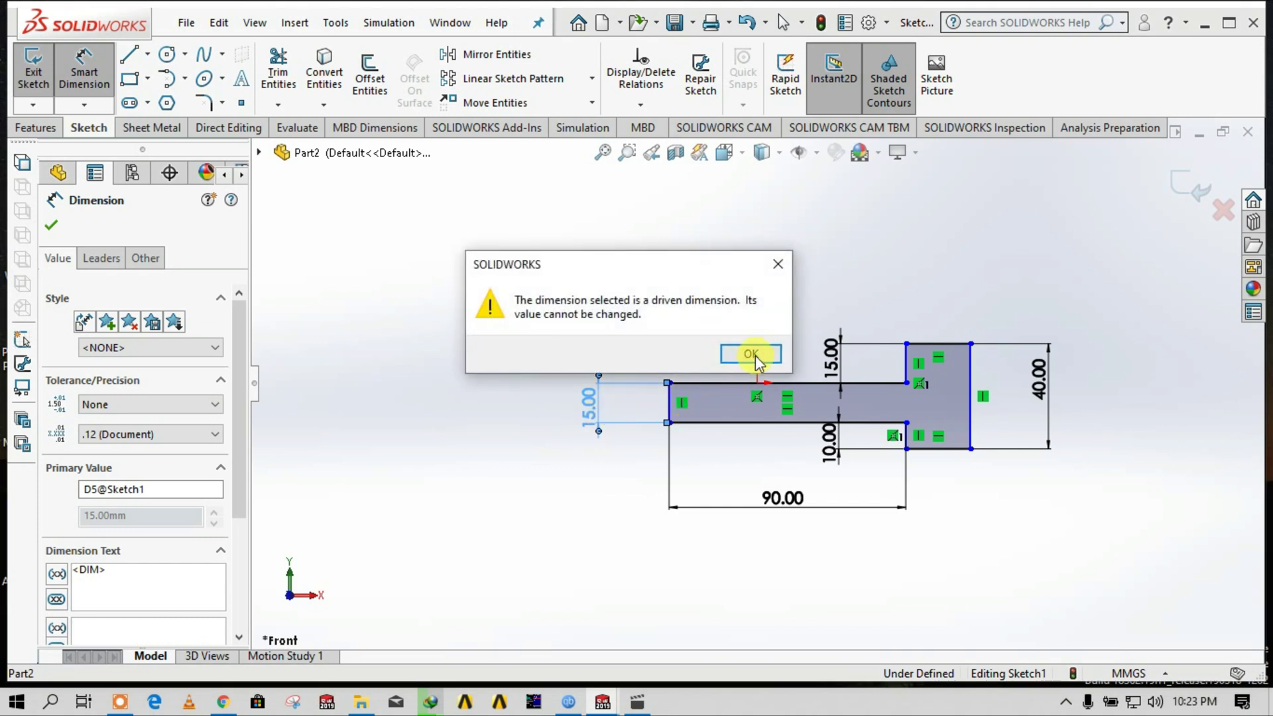
left_click(752, 354)
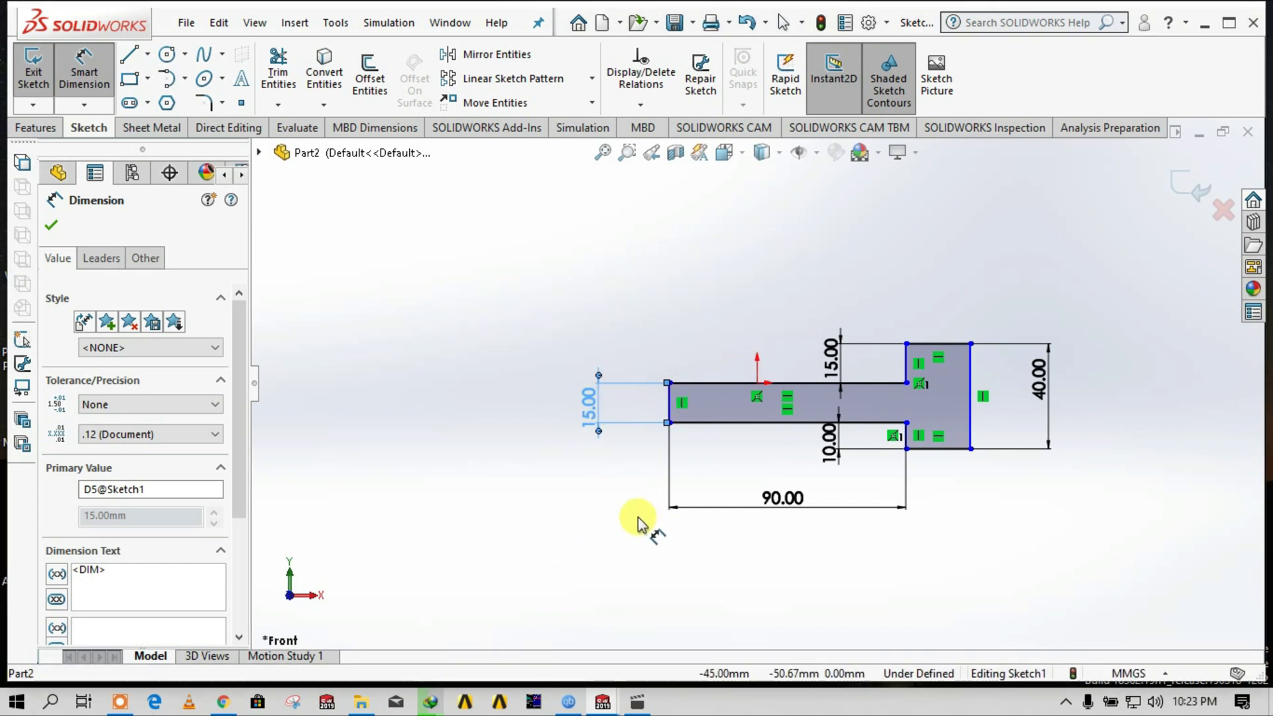
Dimension the end block's upper horizontal edge, set its width to 10 mm, and exit the sketch.
left_click(936, 312)
left_click(929, 264)
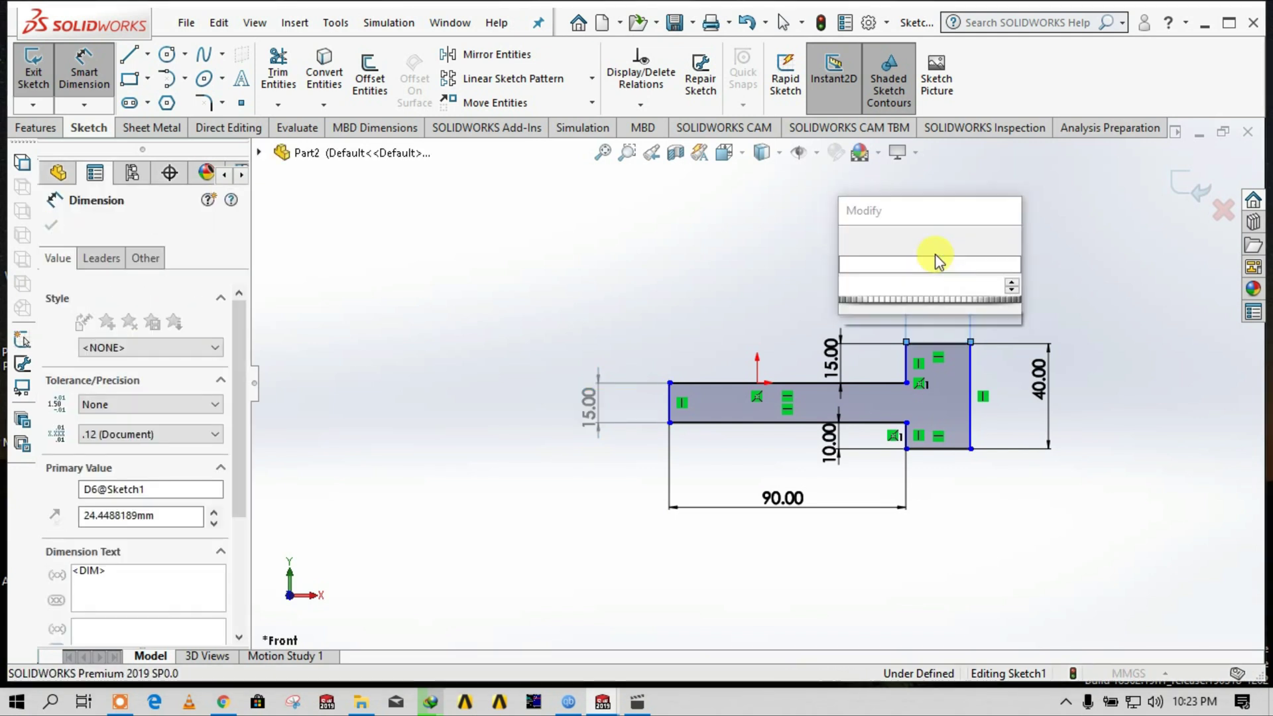
type("10")
key("Return")
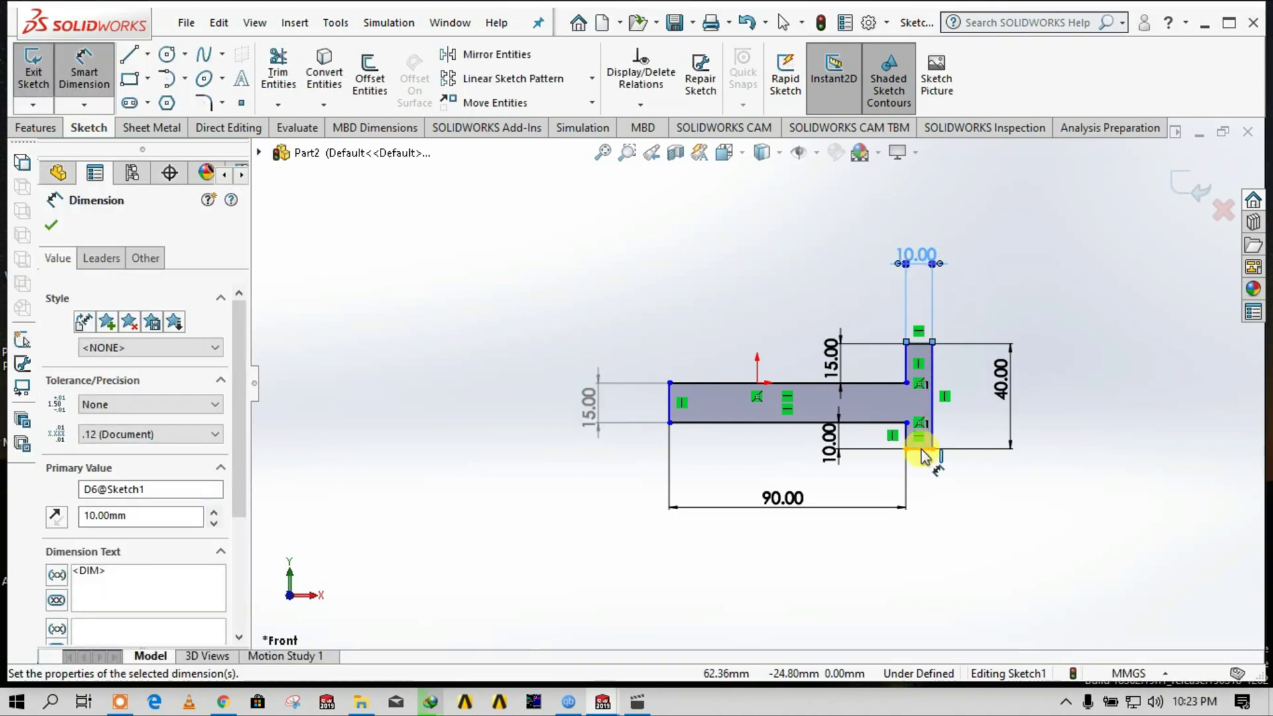
left_click(922, 450)
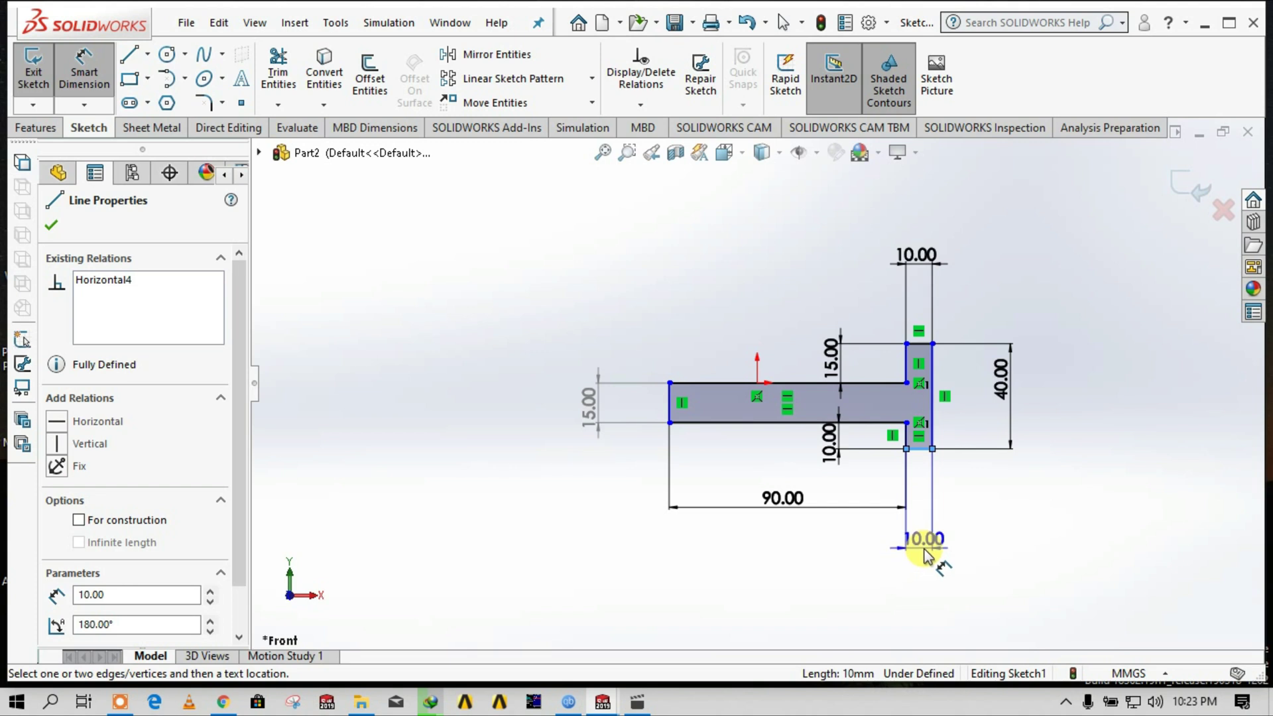
key("Escape")
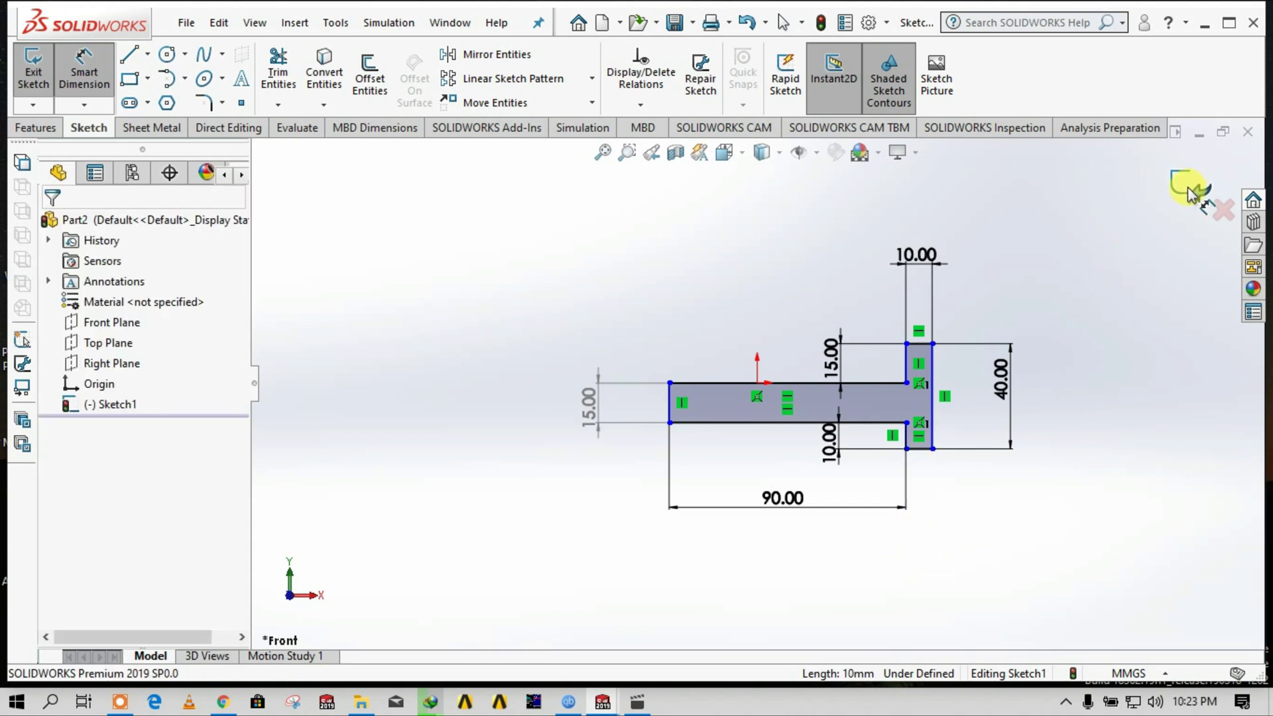
left_click(1186, 189)
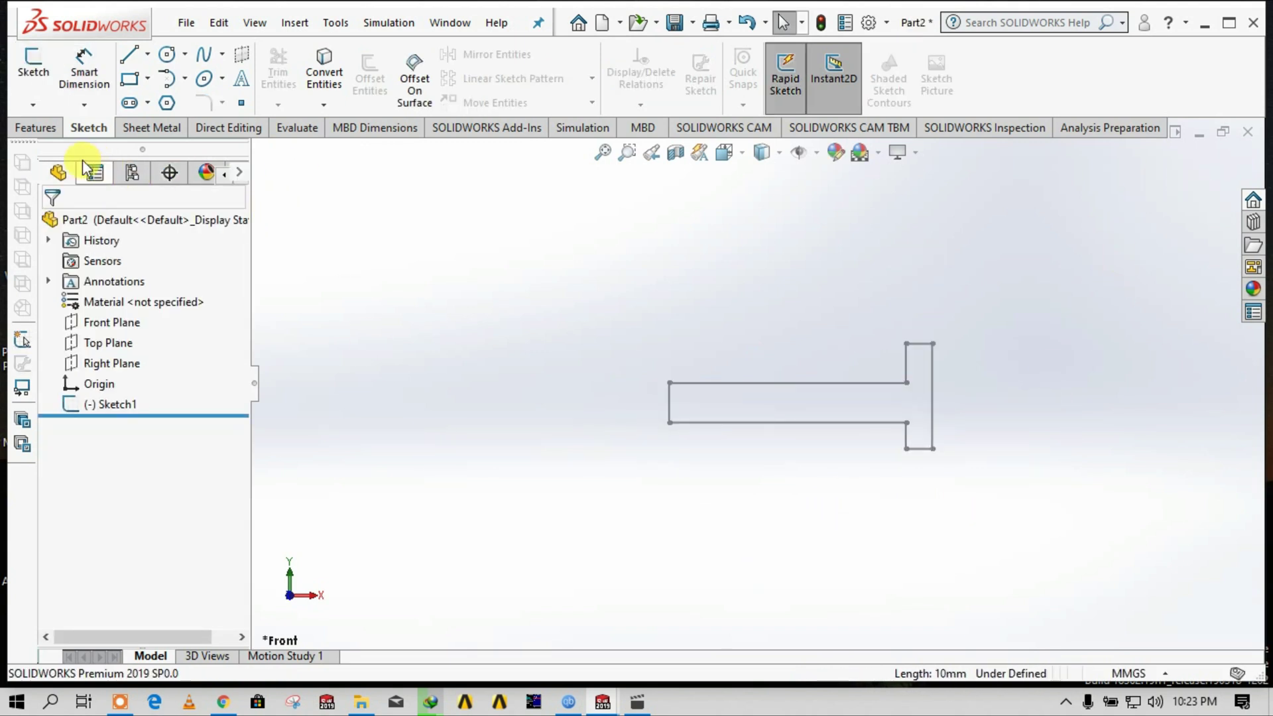
Extrude the T-shaped profile as a blind boss to a depth of 20 mm.
left_click(49, 129)
left_click(47, 93)
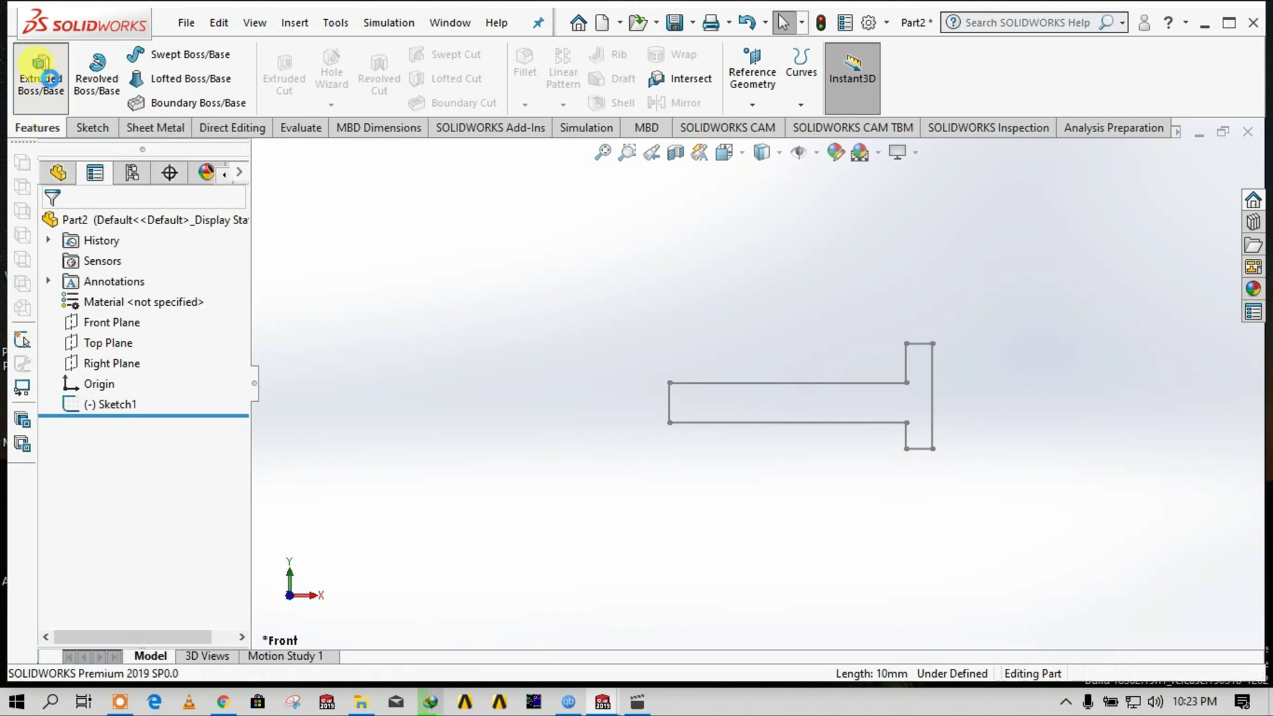
left_click(669, 401)
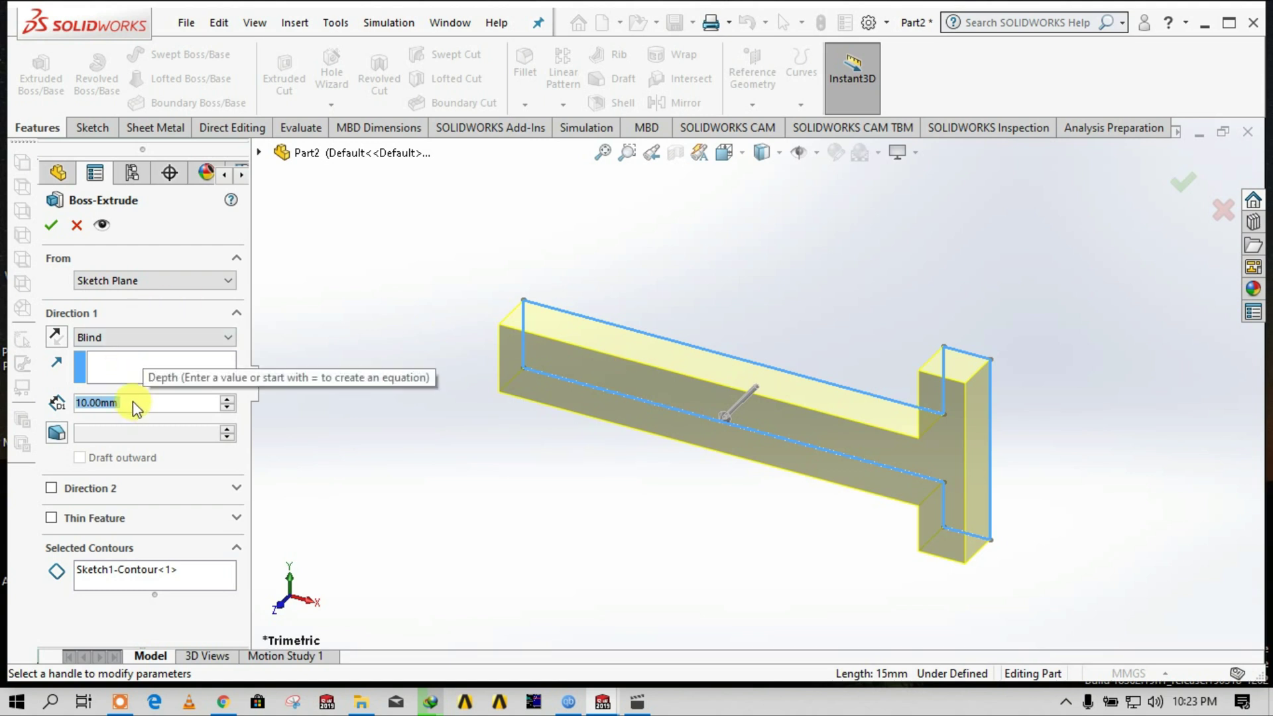
type("20")
key("Return")
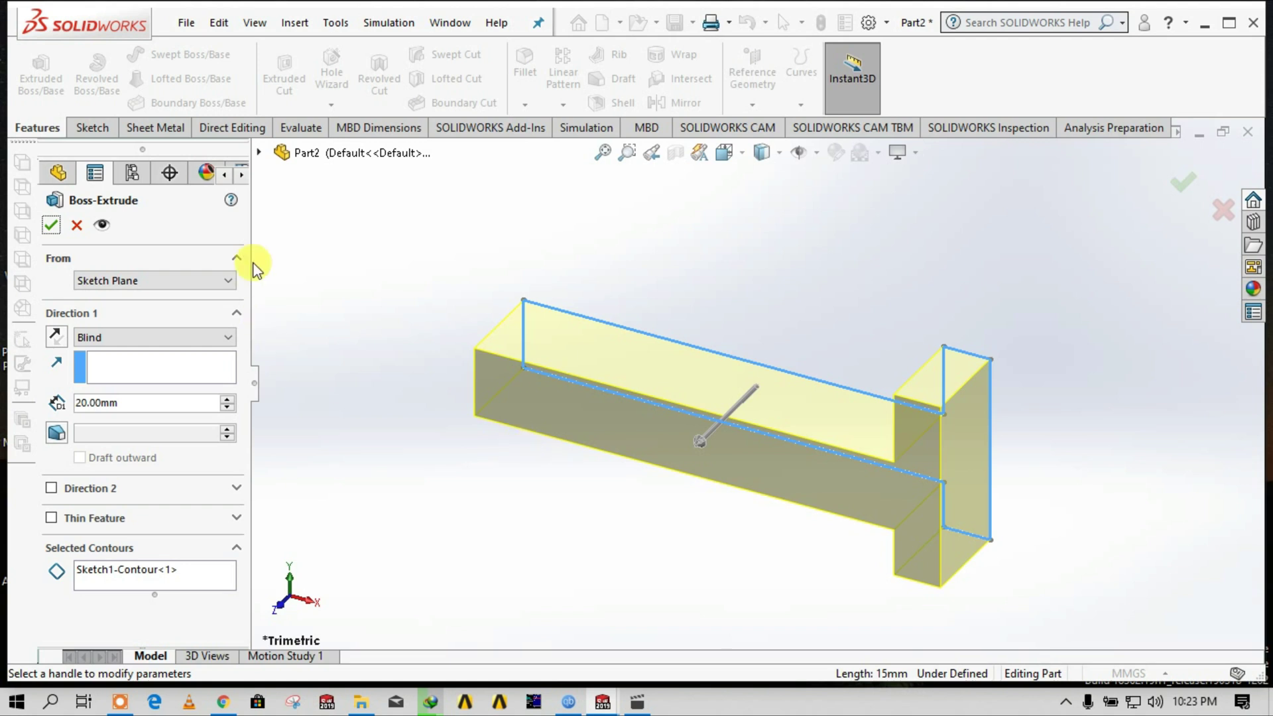
left_click(51, 225)
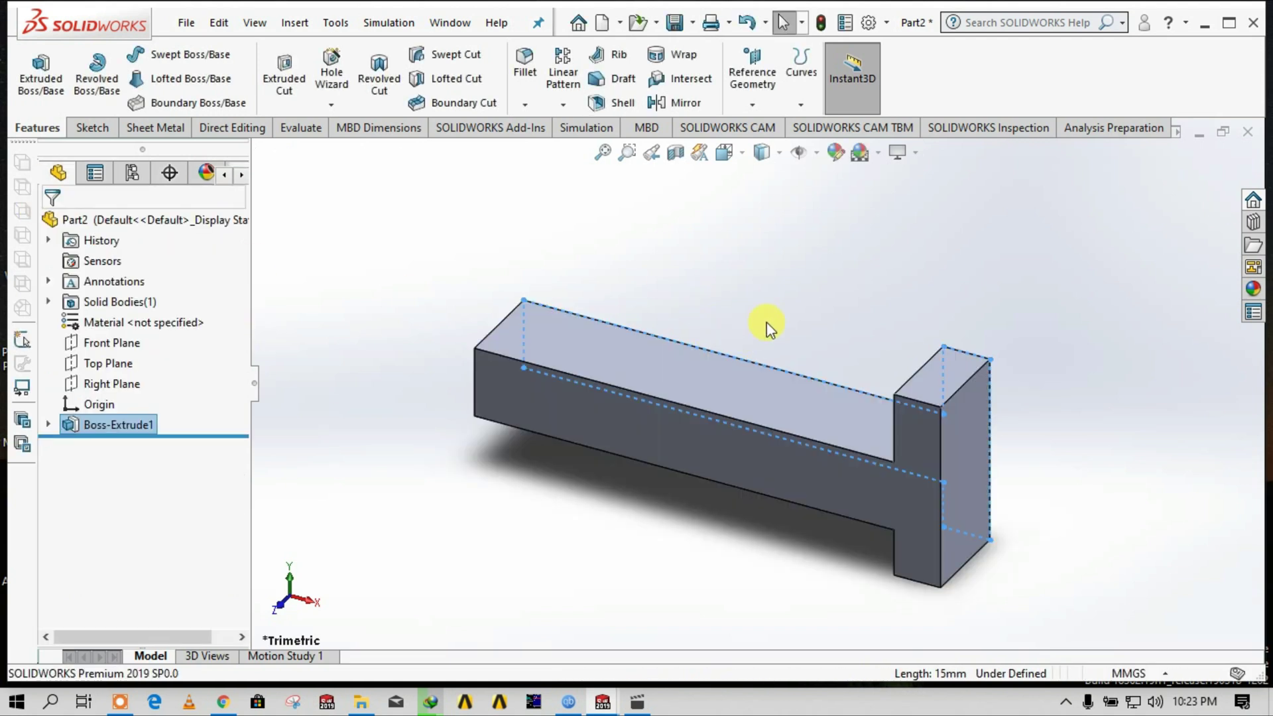
left_click(828, 344)
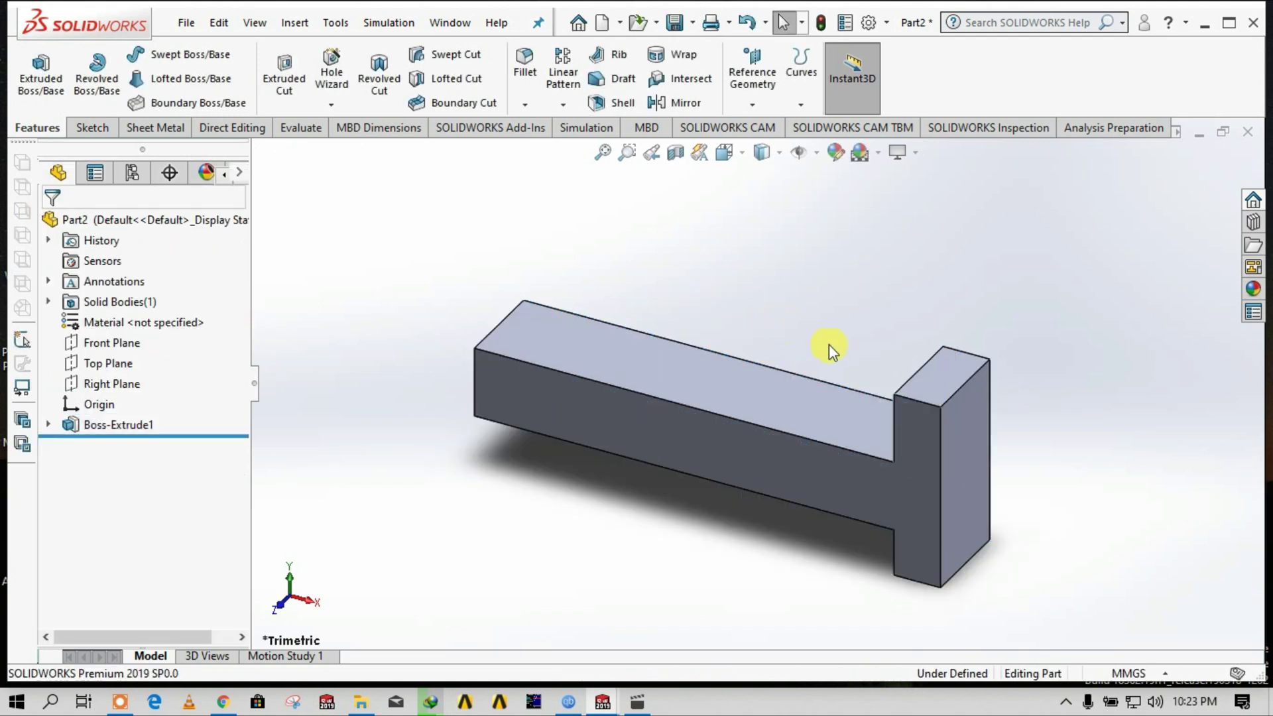
Apply the Plain White scene to the model's background.
left_click(915, 153)
left_click(878, 154)
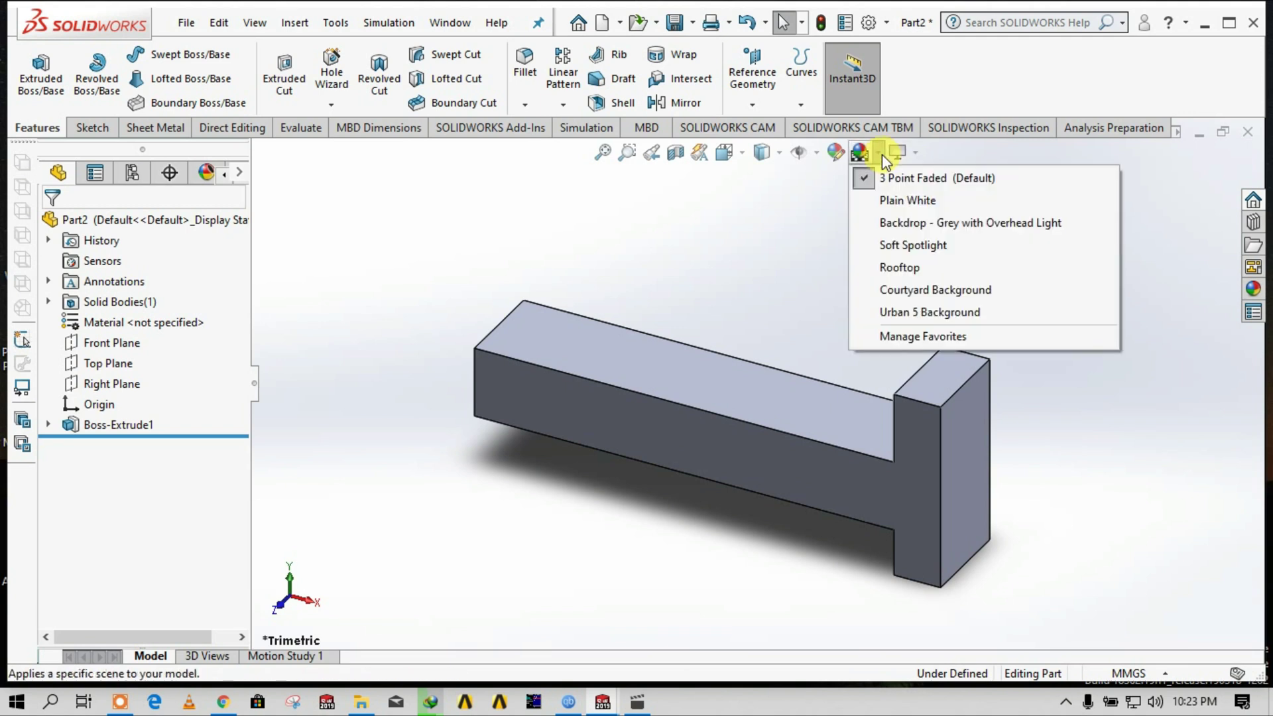
left_click(890, 199)
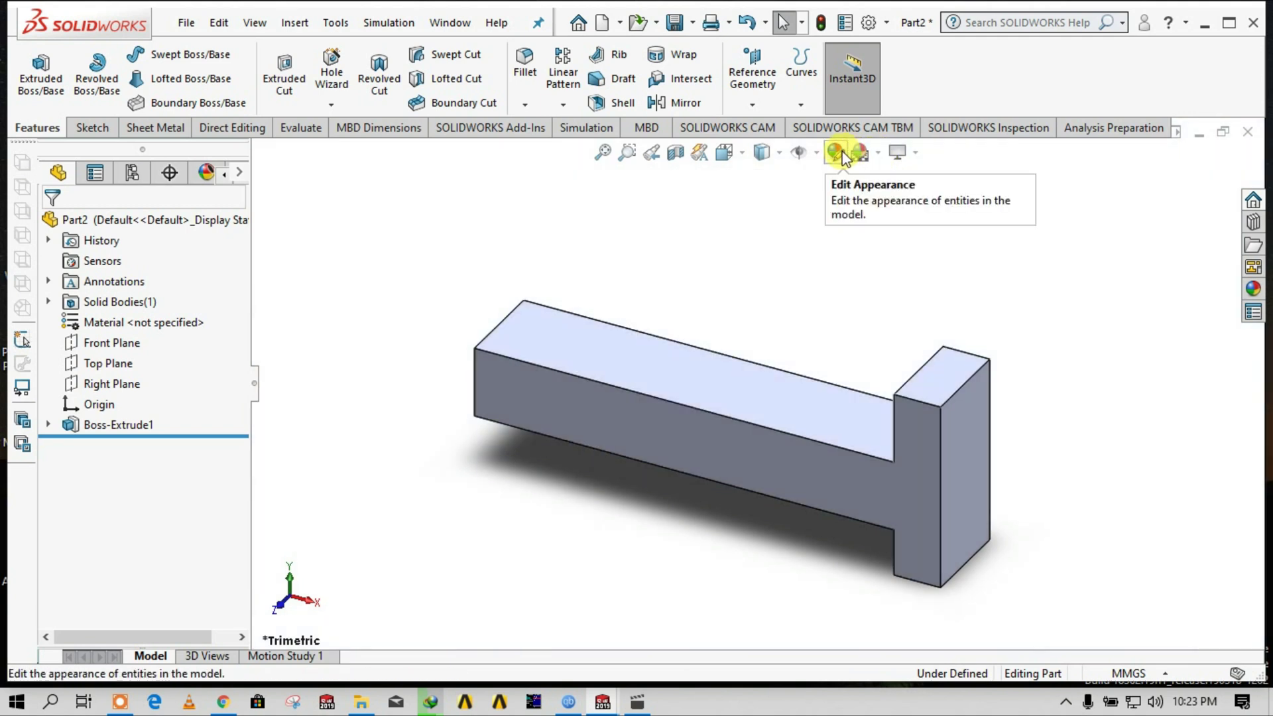
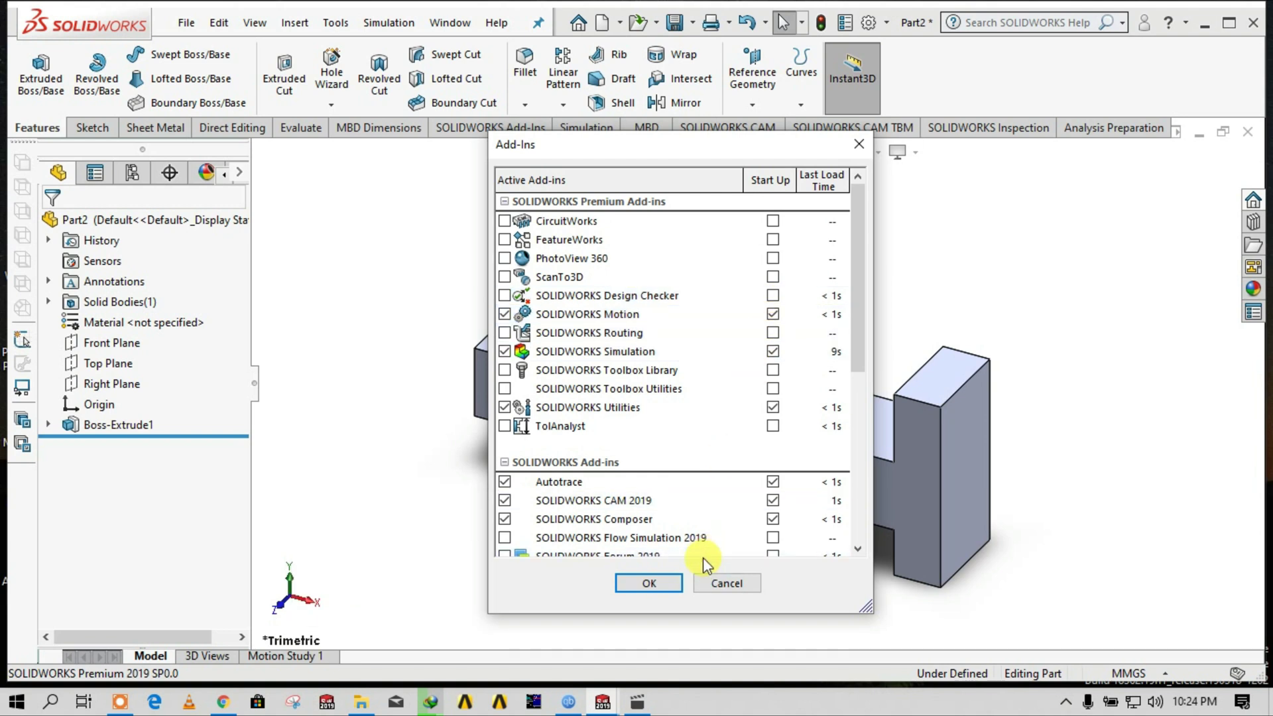
Confirm the add-ins with SOLIDWORKS Simulation enabled and start a new simulation study.
left_click(649, 584)
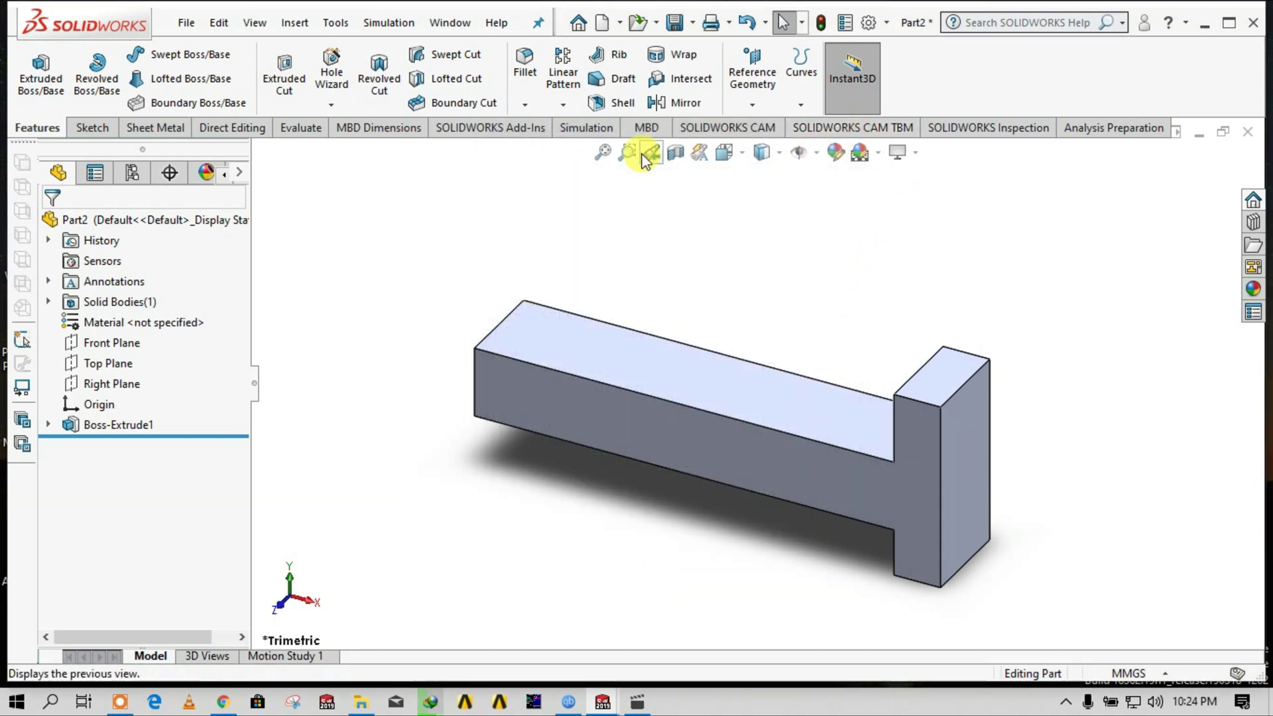
left_click(587, 132)
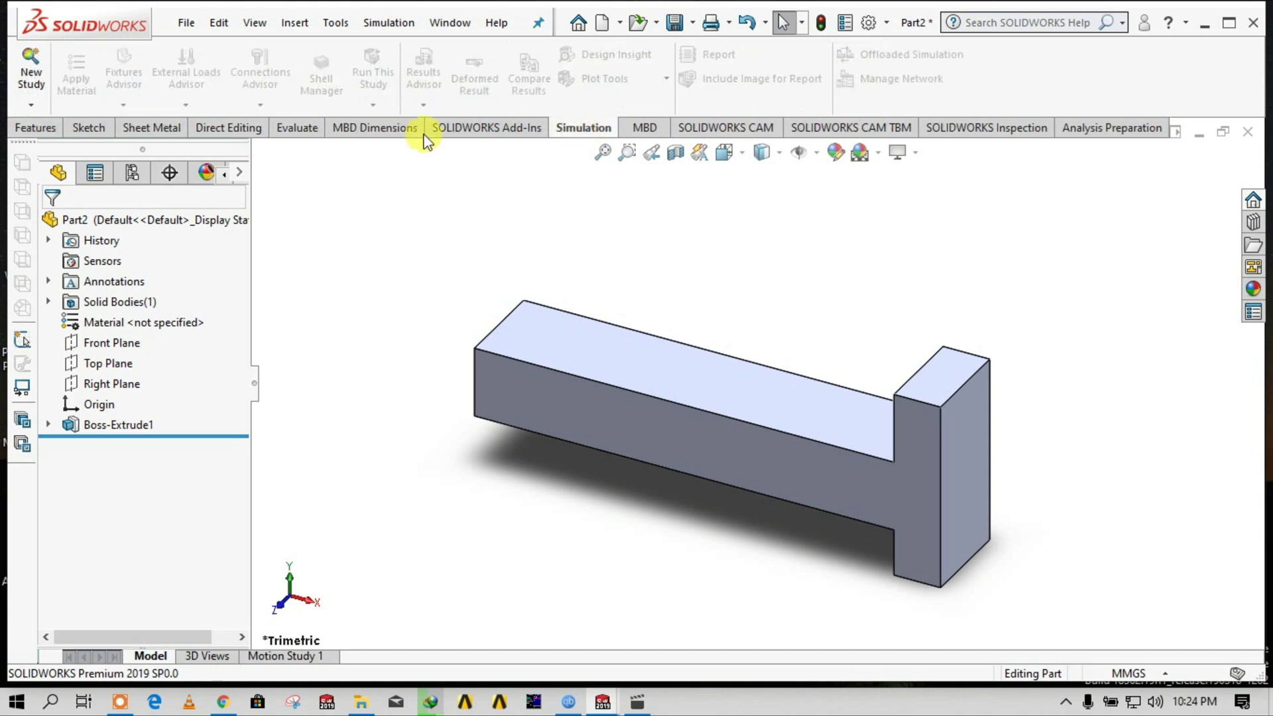
left_click(31, 105)
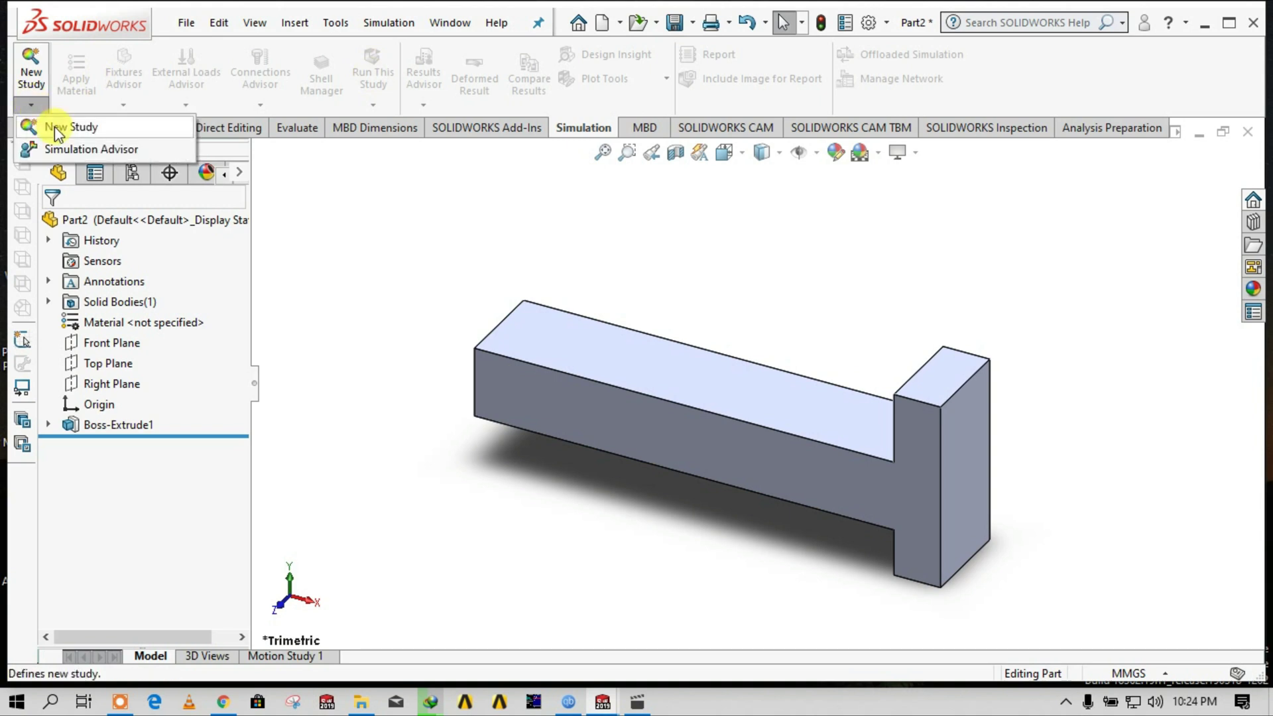
left_click(55, 126)
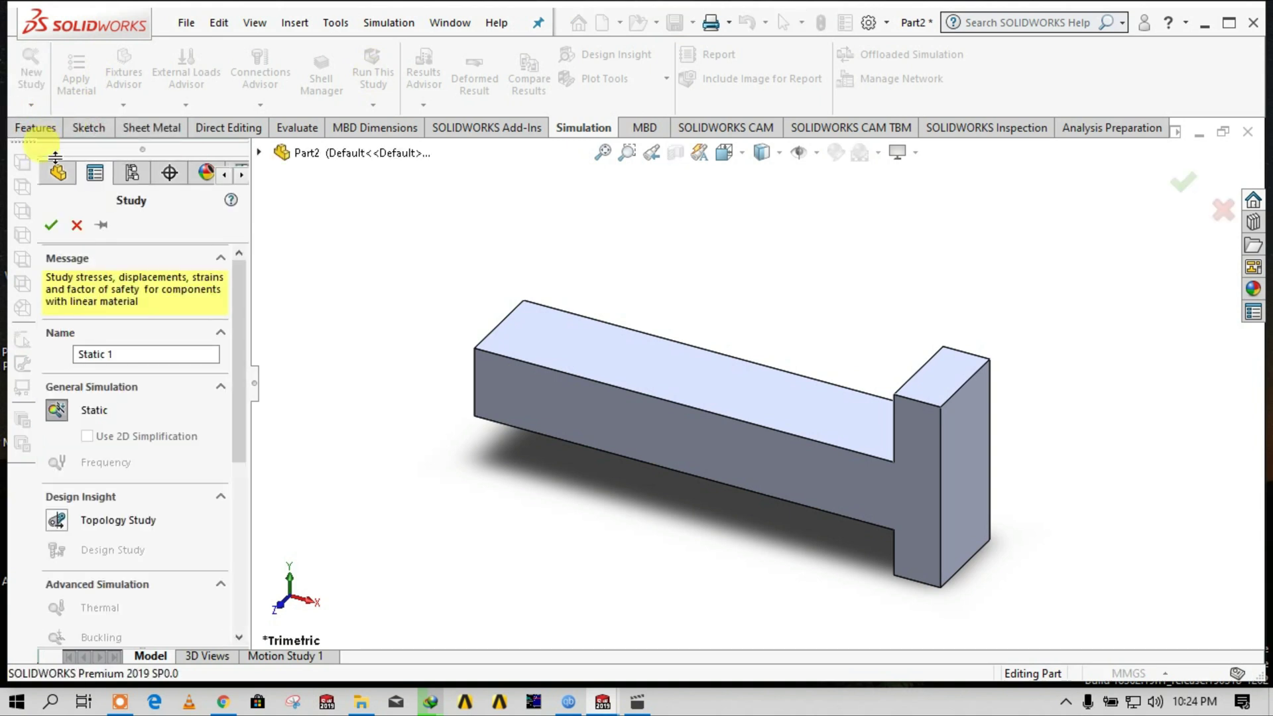
Name the study Cantilever Beam and review the available general, advanced and specialized simulation types.
double_click(159, 354)
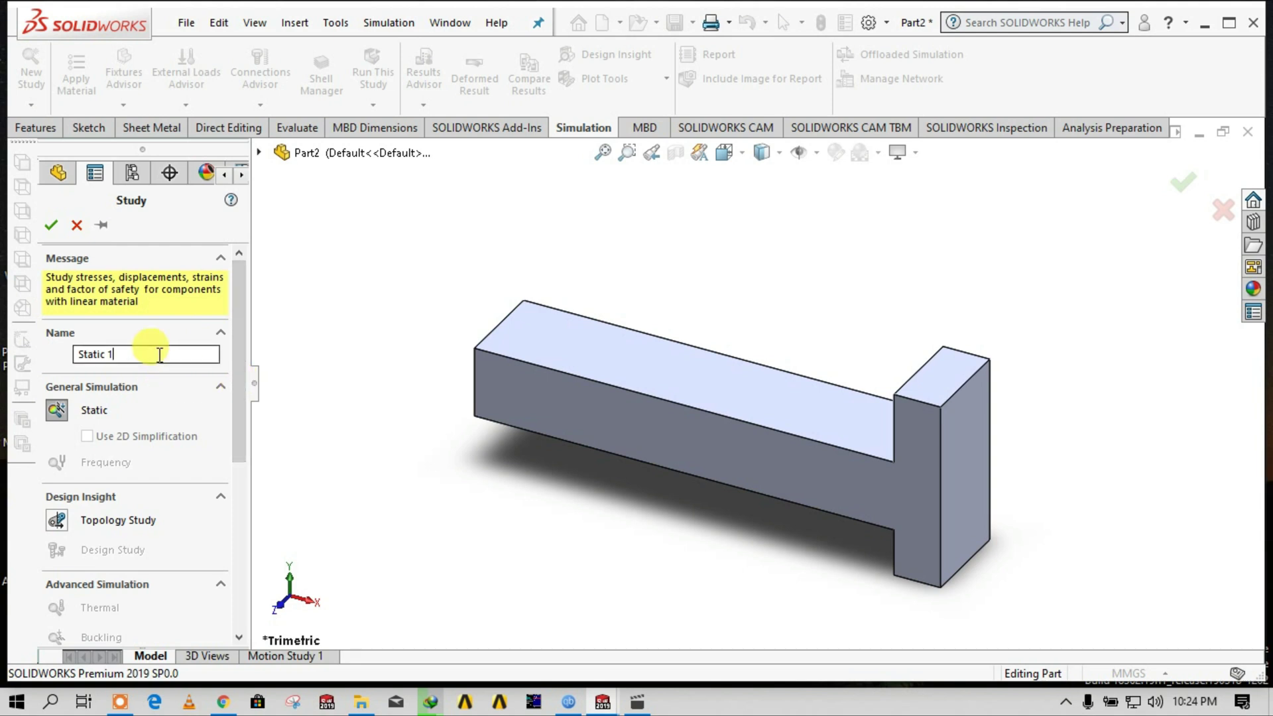
type("Cantilever")
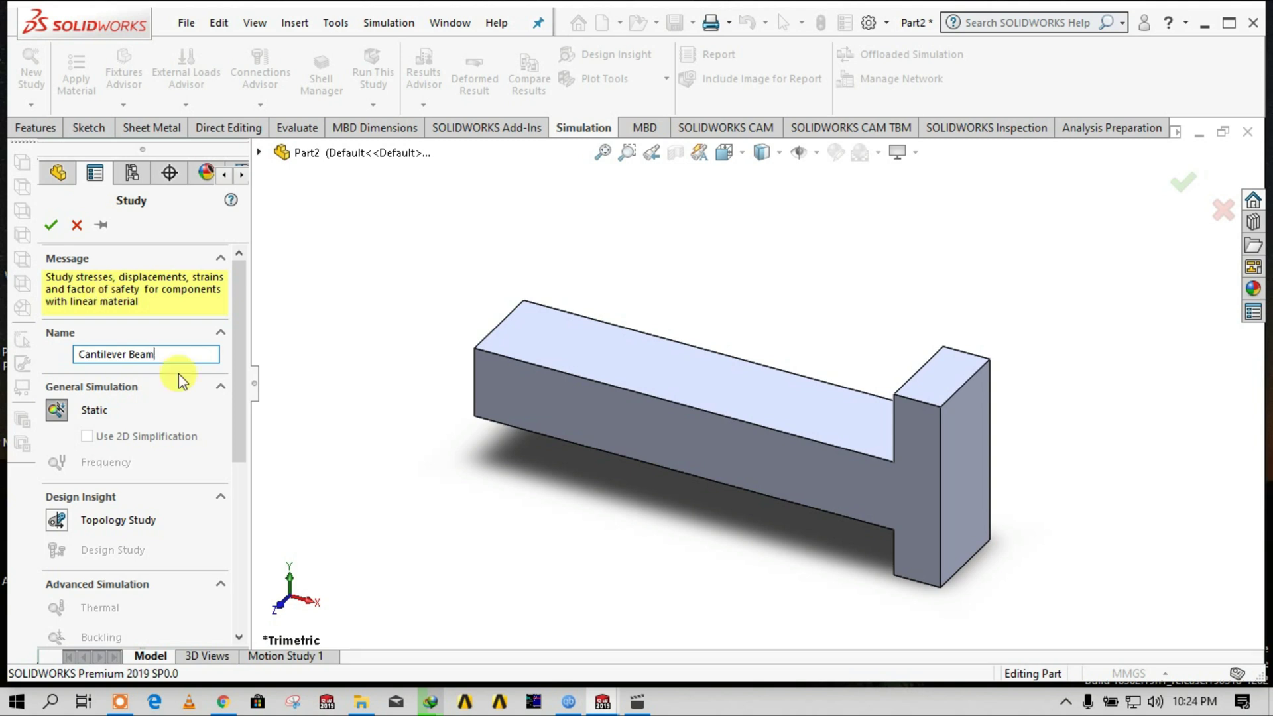
left_click_drag(241, 436, 252, 502)
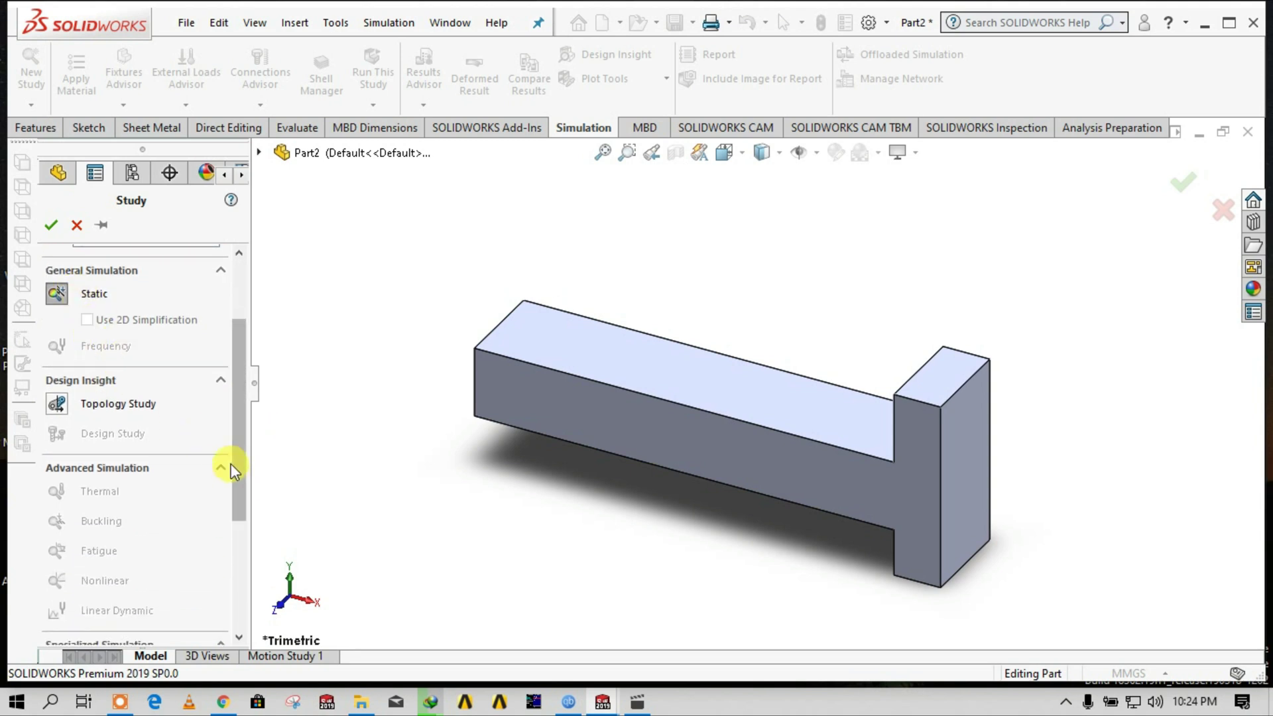
scroll(236, 427, "down", 3)
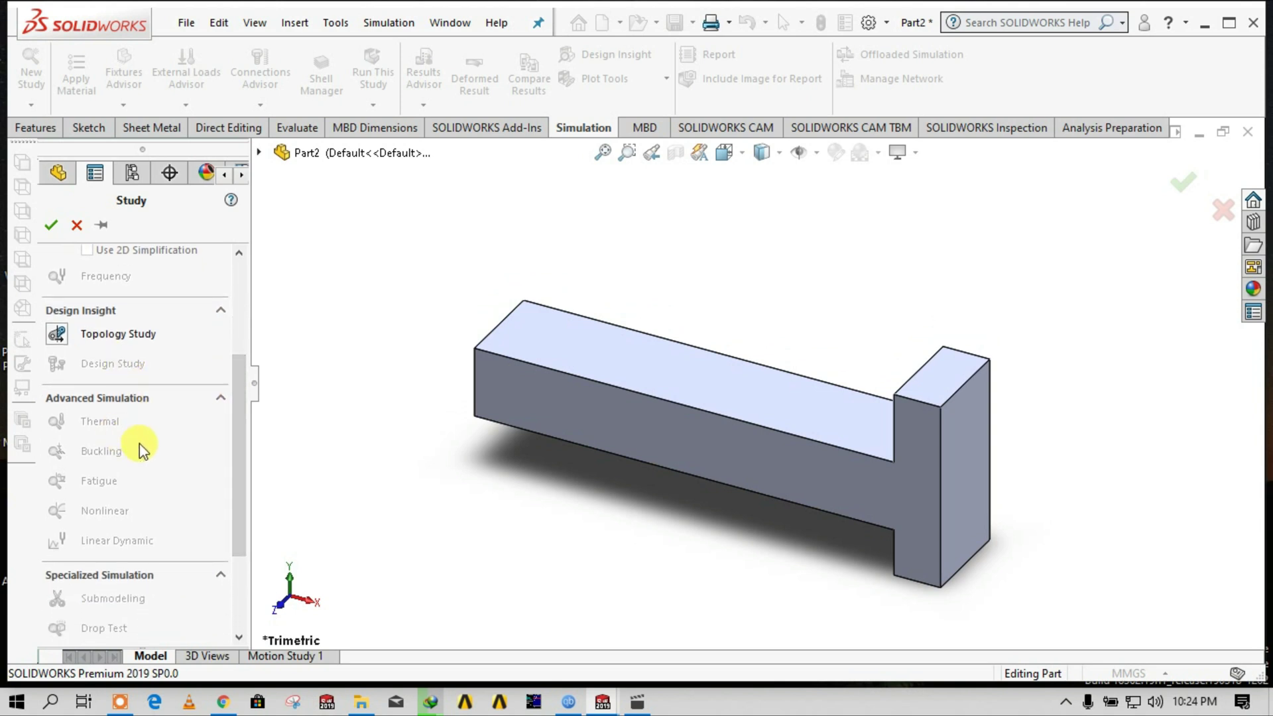
left_click_drag(238, 482, 236, 555)
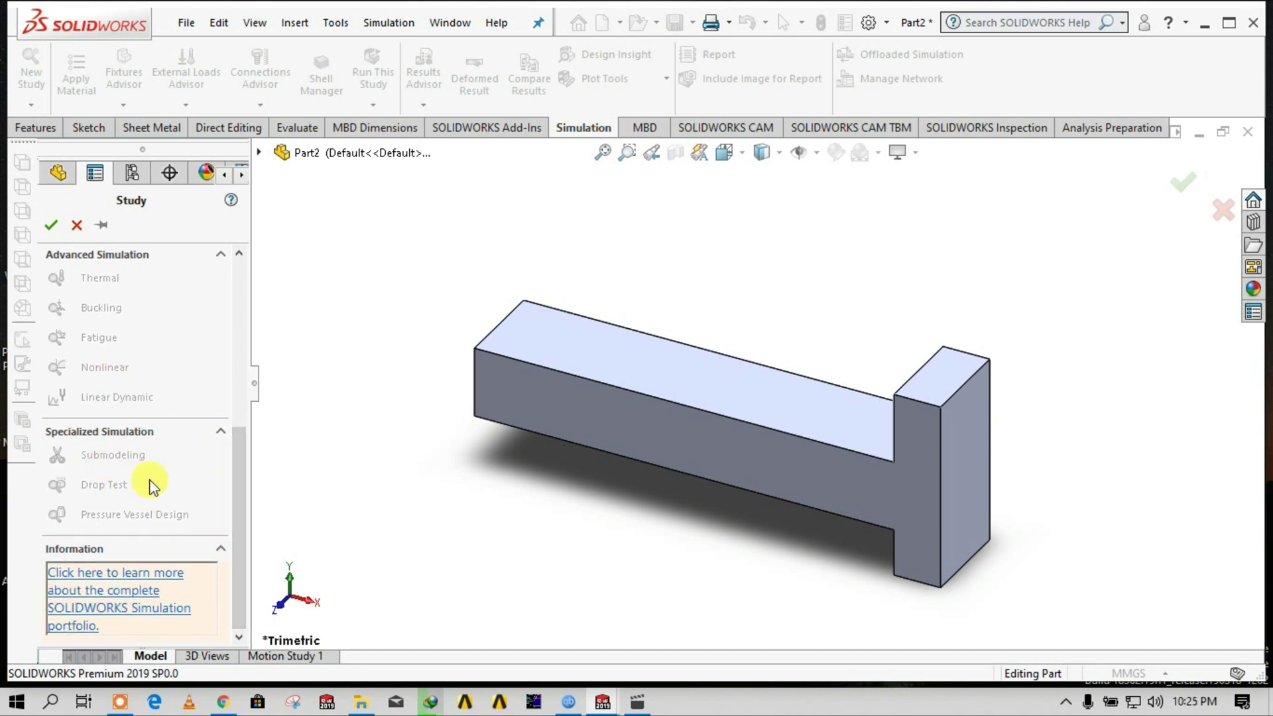
left_click_drag(236, 497, 236, 286)
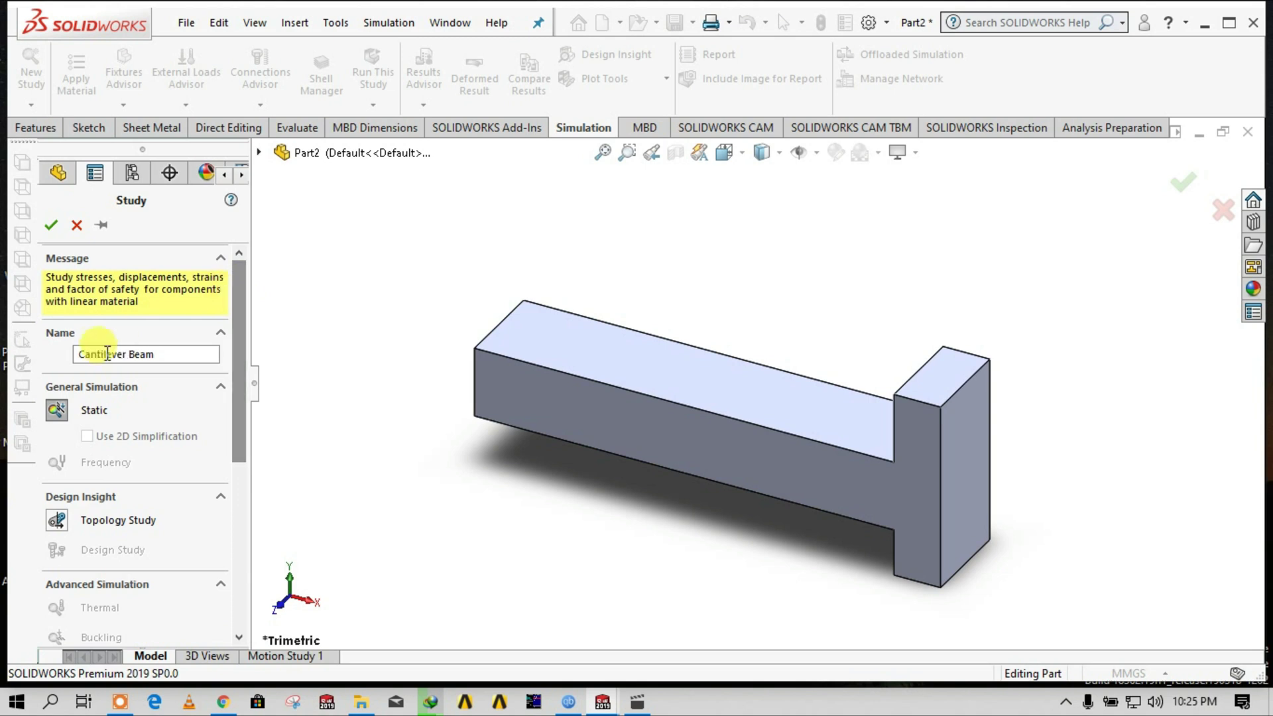
Choose the Static simulation type and create the study with the name Static 1.
left_click(56, 410)
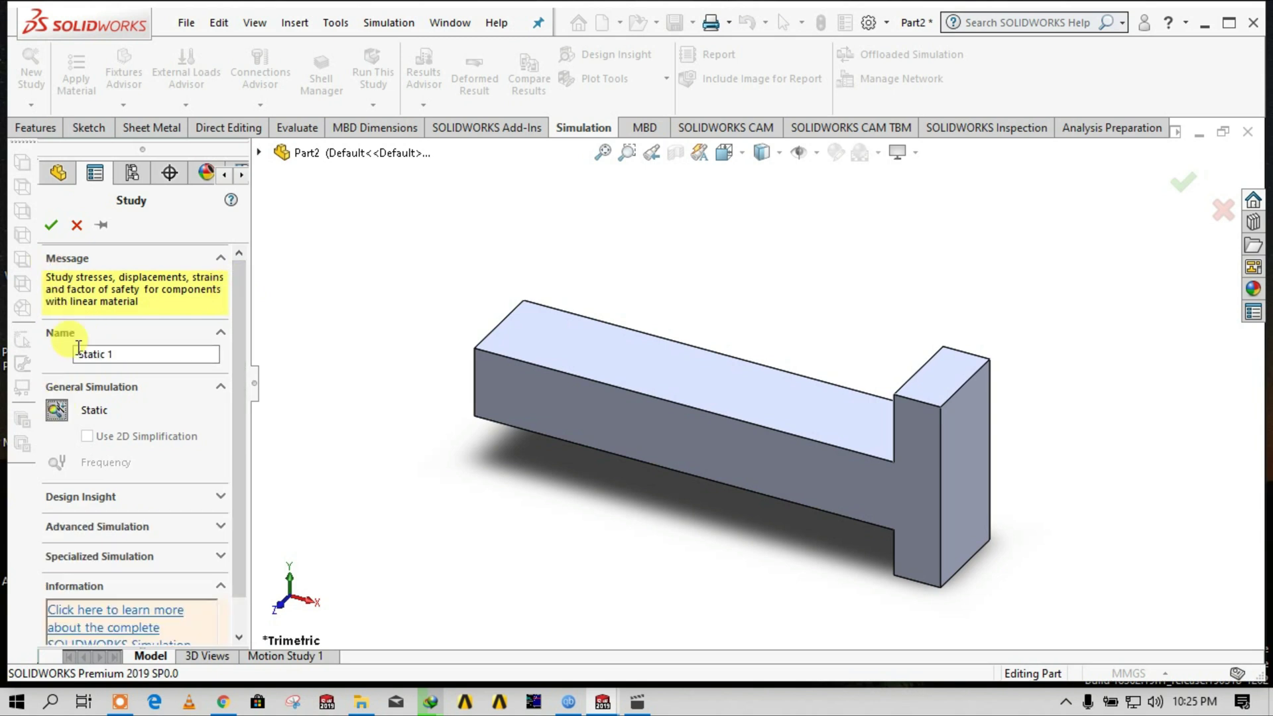
left_click(51, 225)
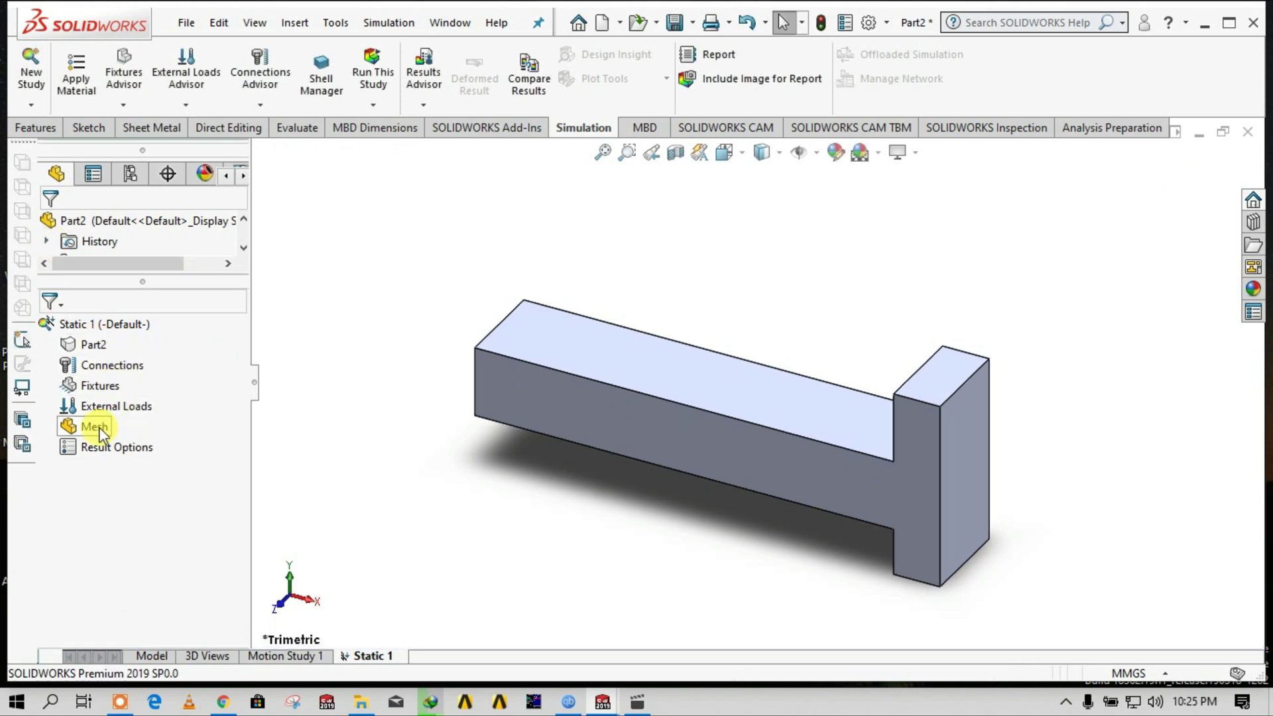
Try to assign AISI 1020 Steel, Cold Rolled to the part and review the material's listed properties.
left_click(87, 343)
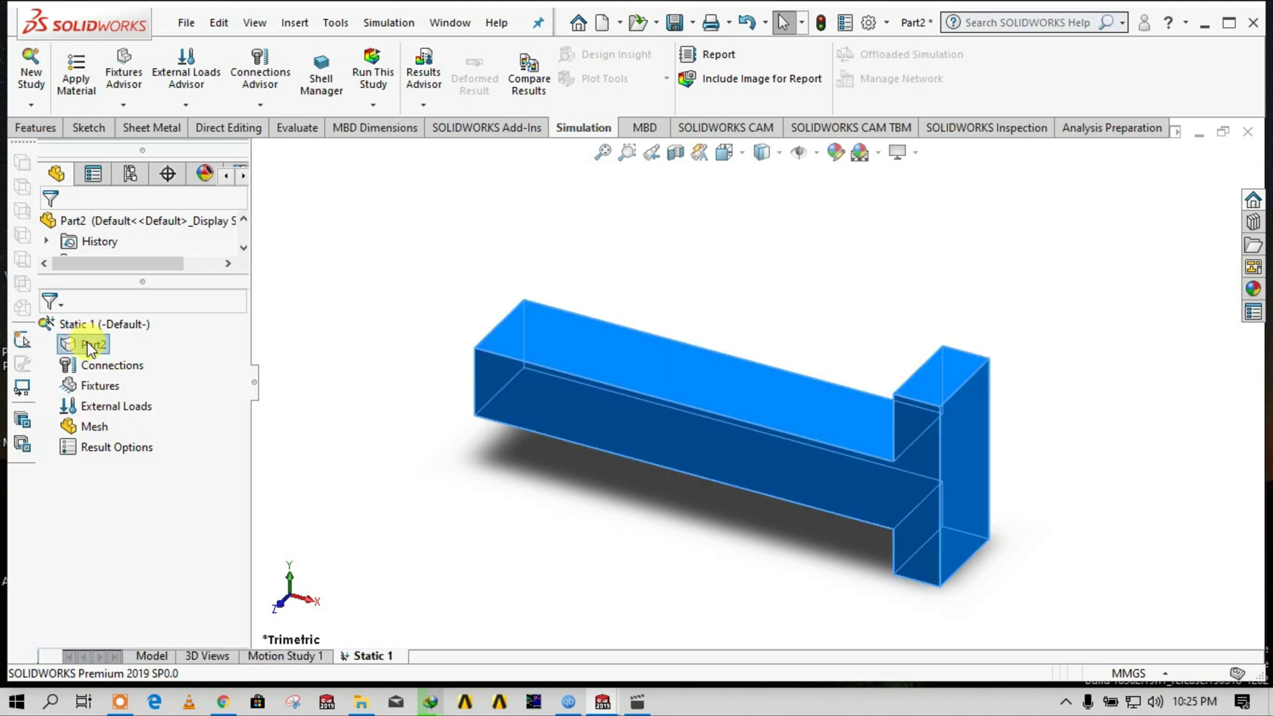
left_click(523, 324)
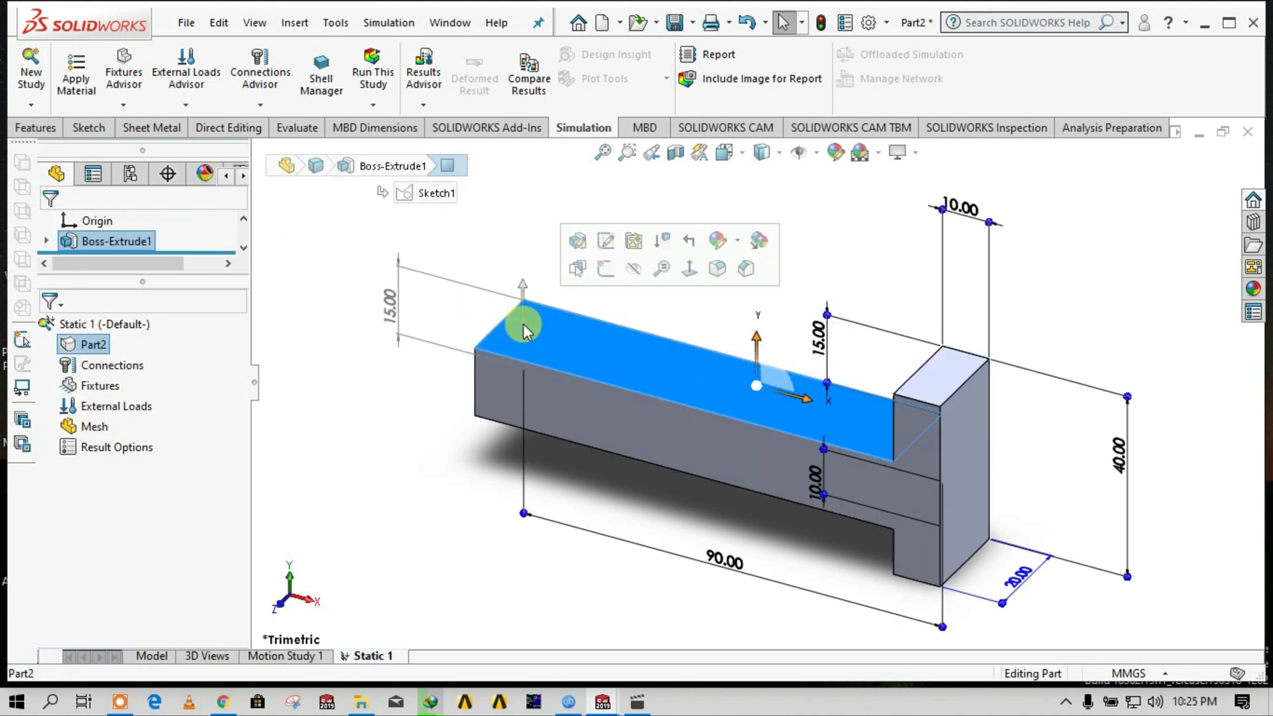
left_click(79, 69)
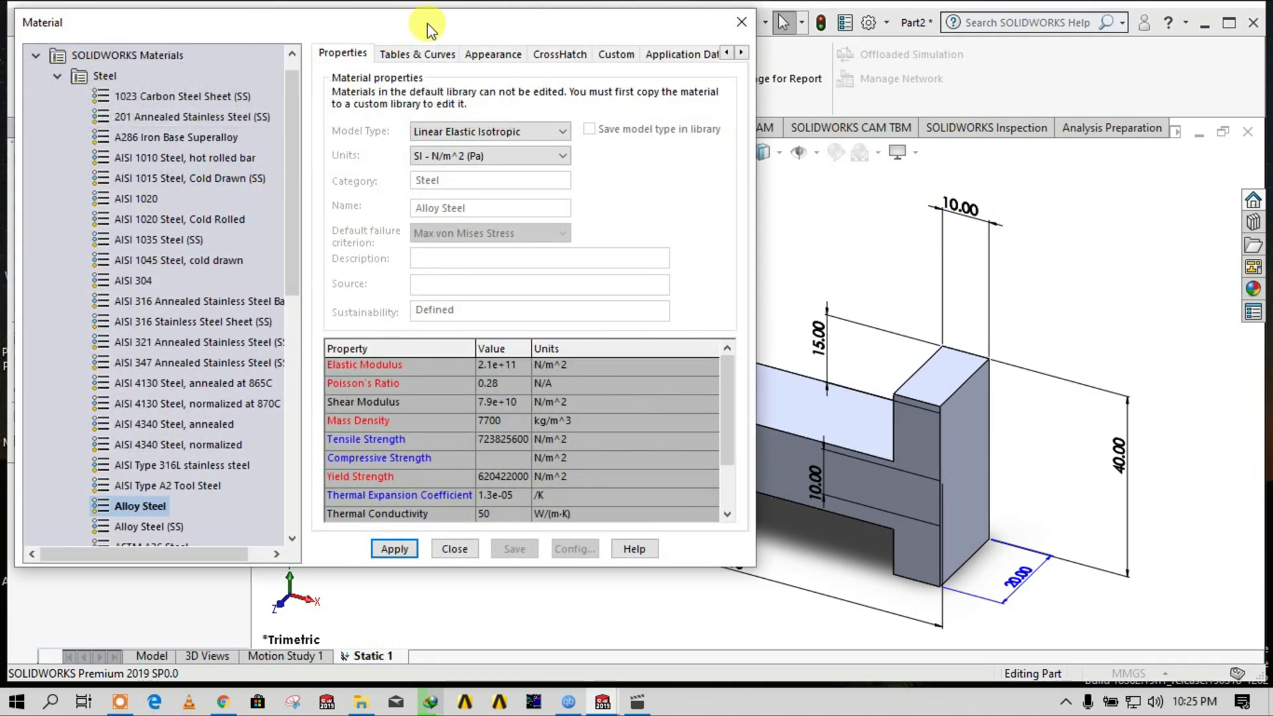
left_click_drag(428, 27, 580, 38)
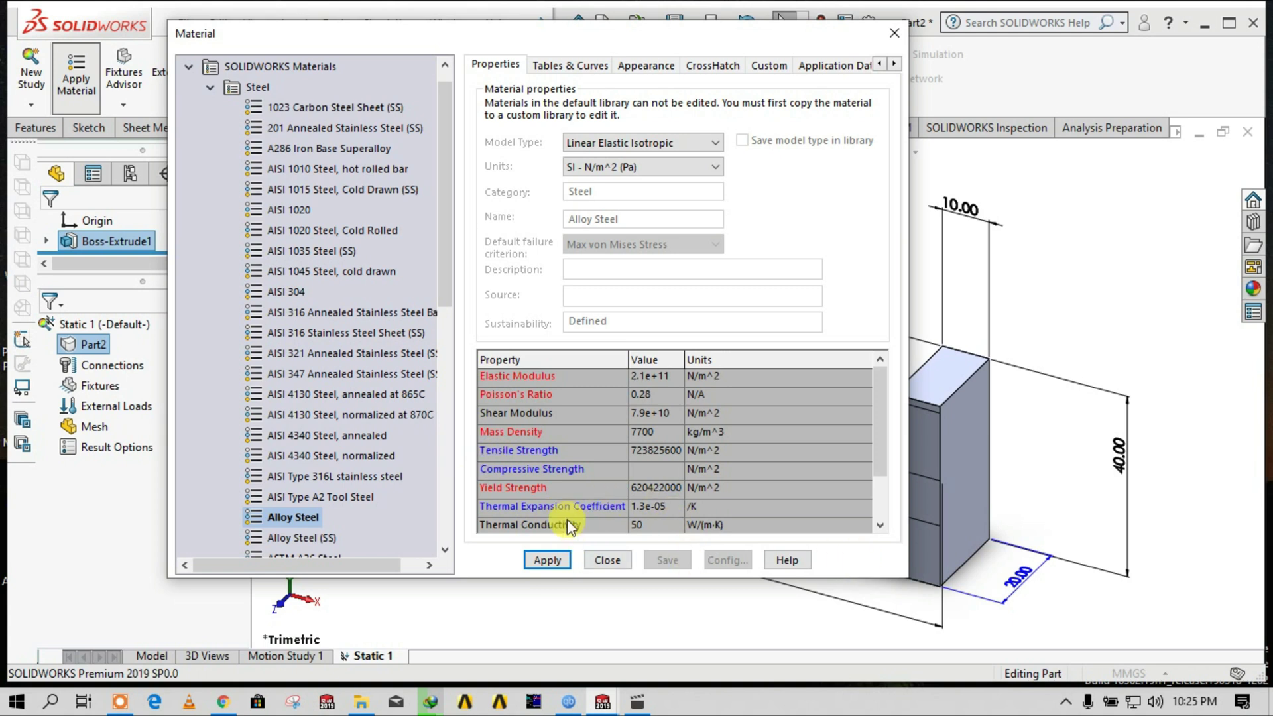
left_click(318, 231)
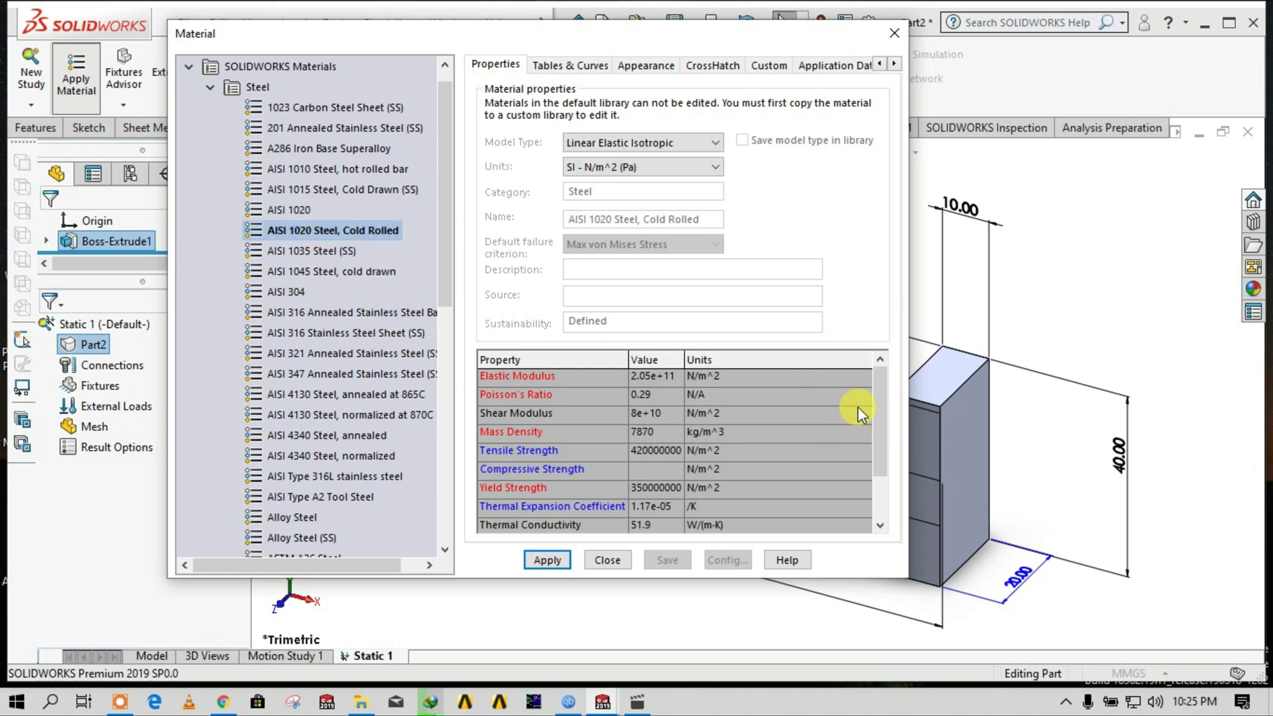
mouse_move(873, 404)
left_mouse_down()
mouse_move(875, 464)
mouse_move(872, 404)
left_mouse_up()
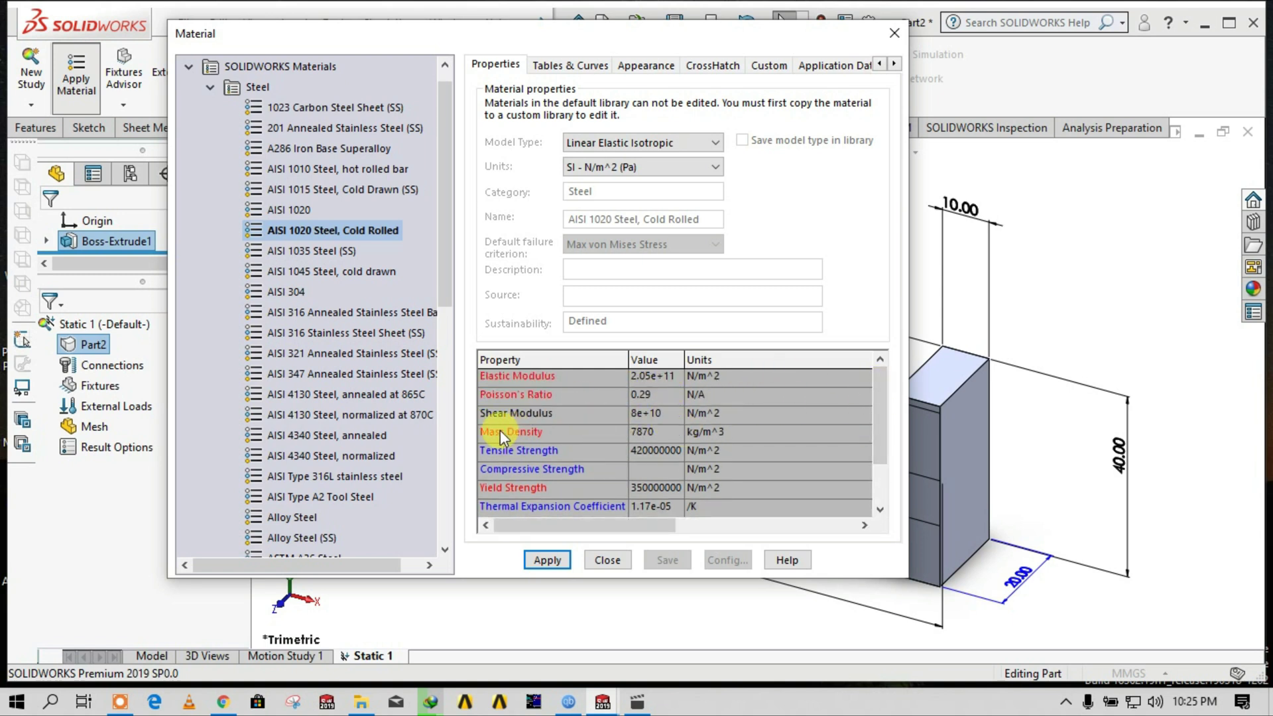
left_click_drag(875, 411, 877, 455)
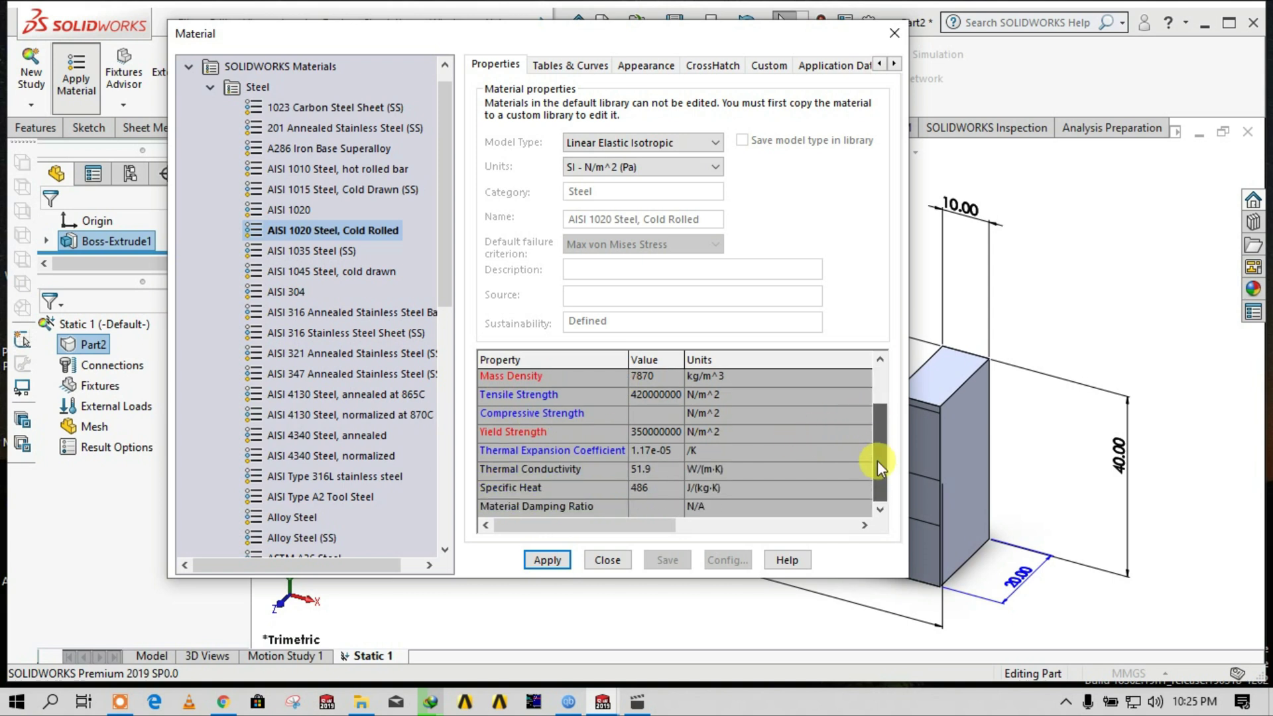
left_click(547, 560)
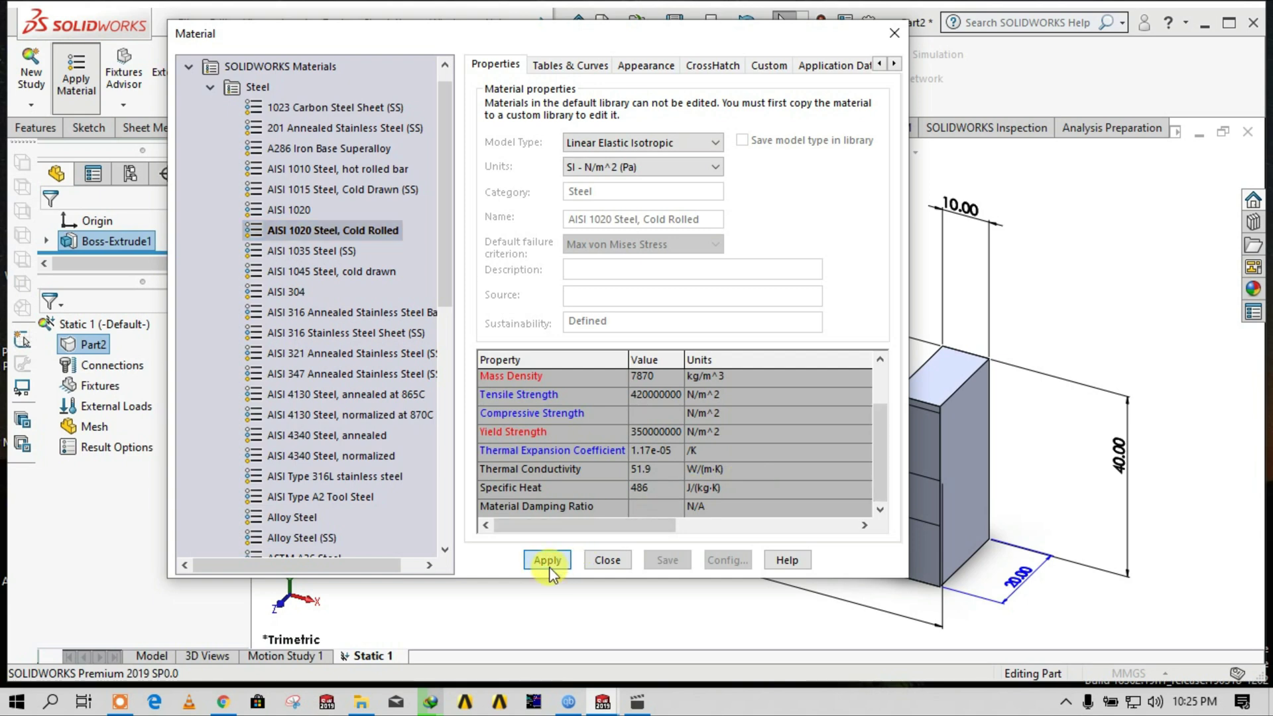
left_click(608, 560)
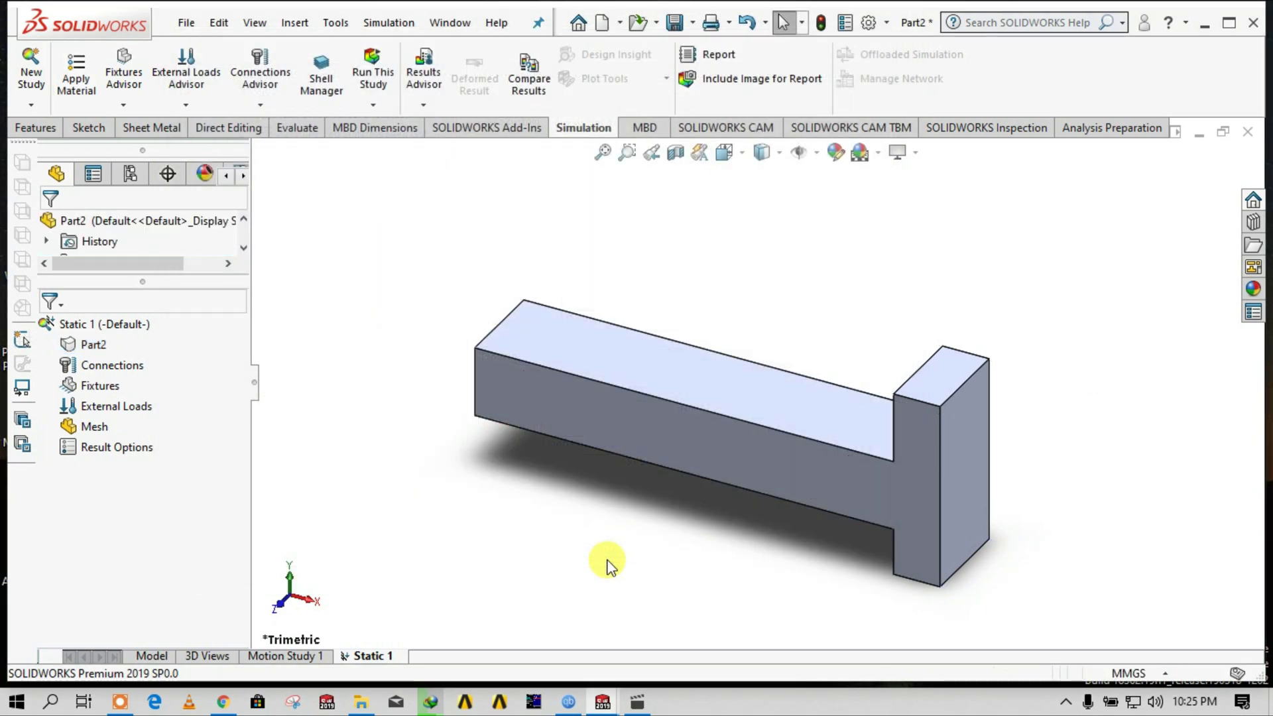
Apply AISI 1020 Steel, Cold Rolled as the material of the part in the static study.
left_click(93, 344)
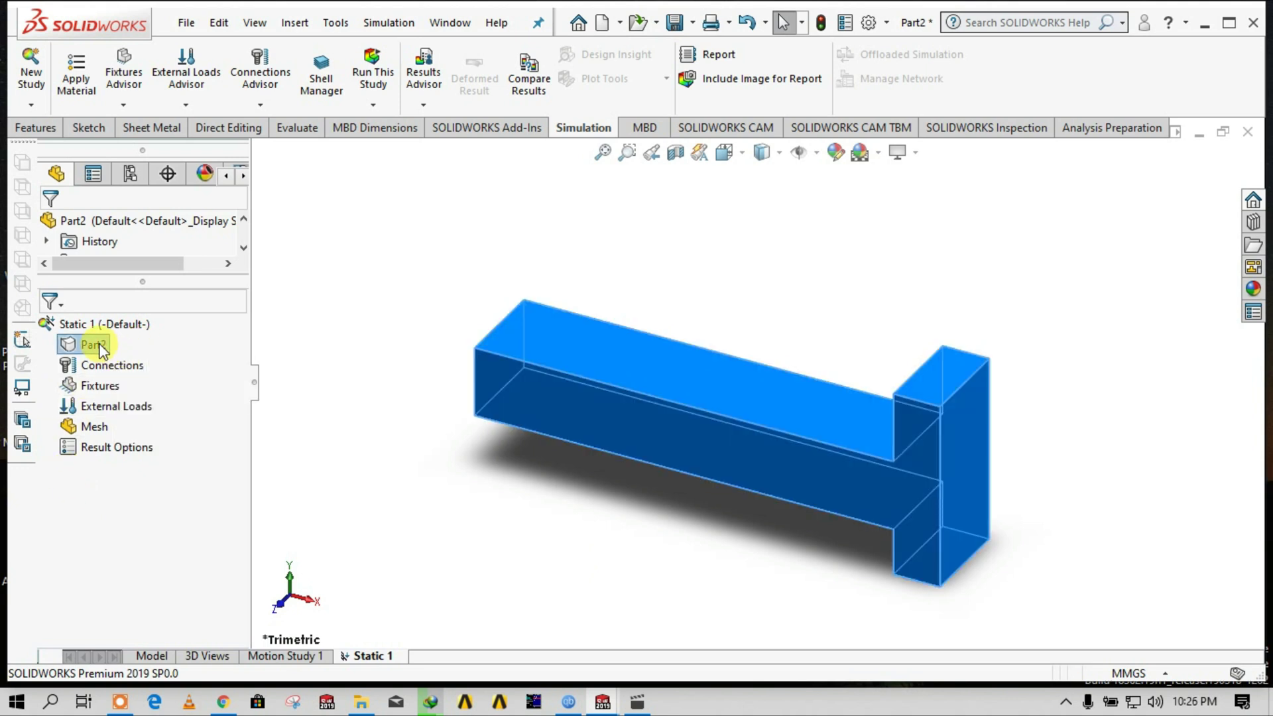
double_click(546, 339)
left_click(82, 98)
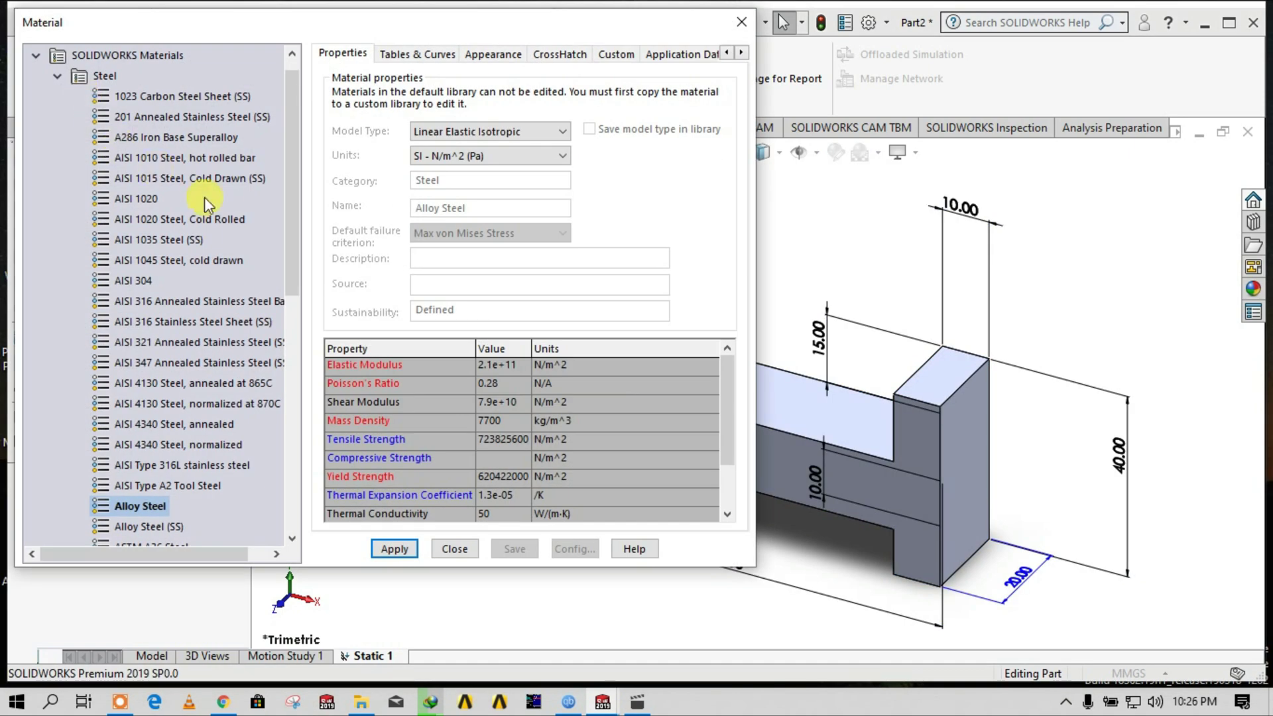
left_click(174, 219)
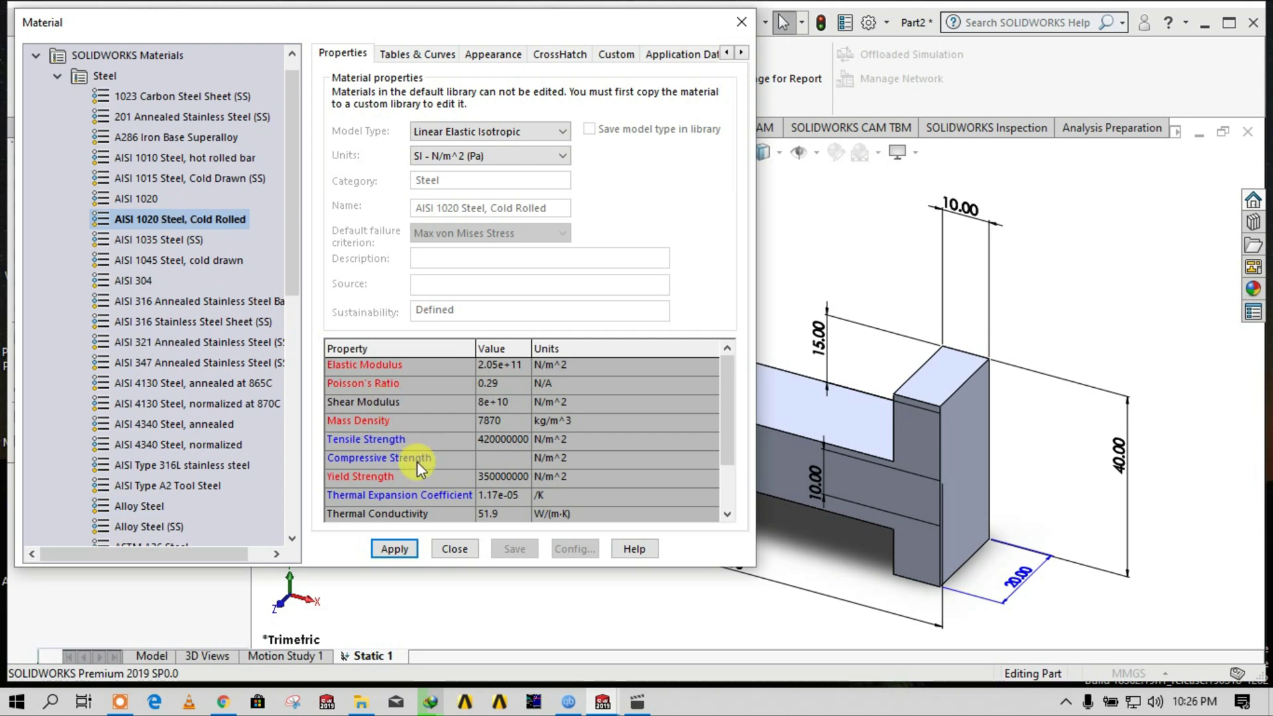
left_click(395, 548)
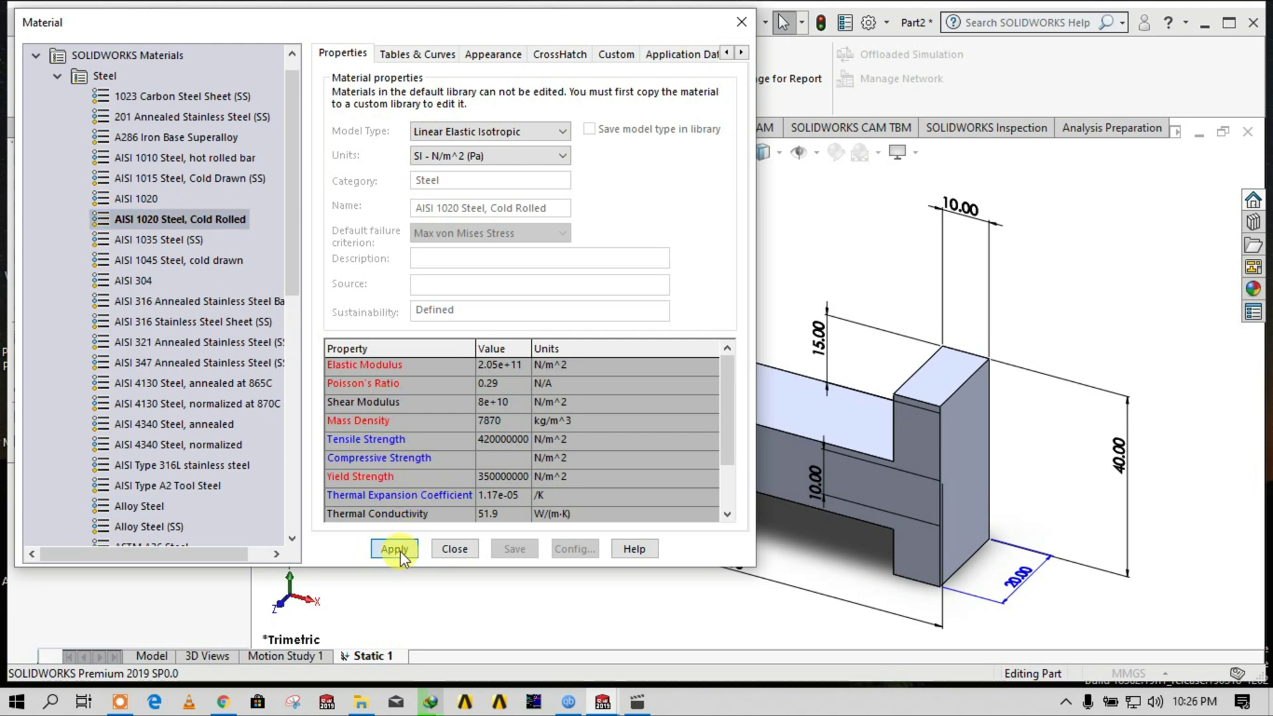
left_click(451, 551)
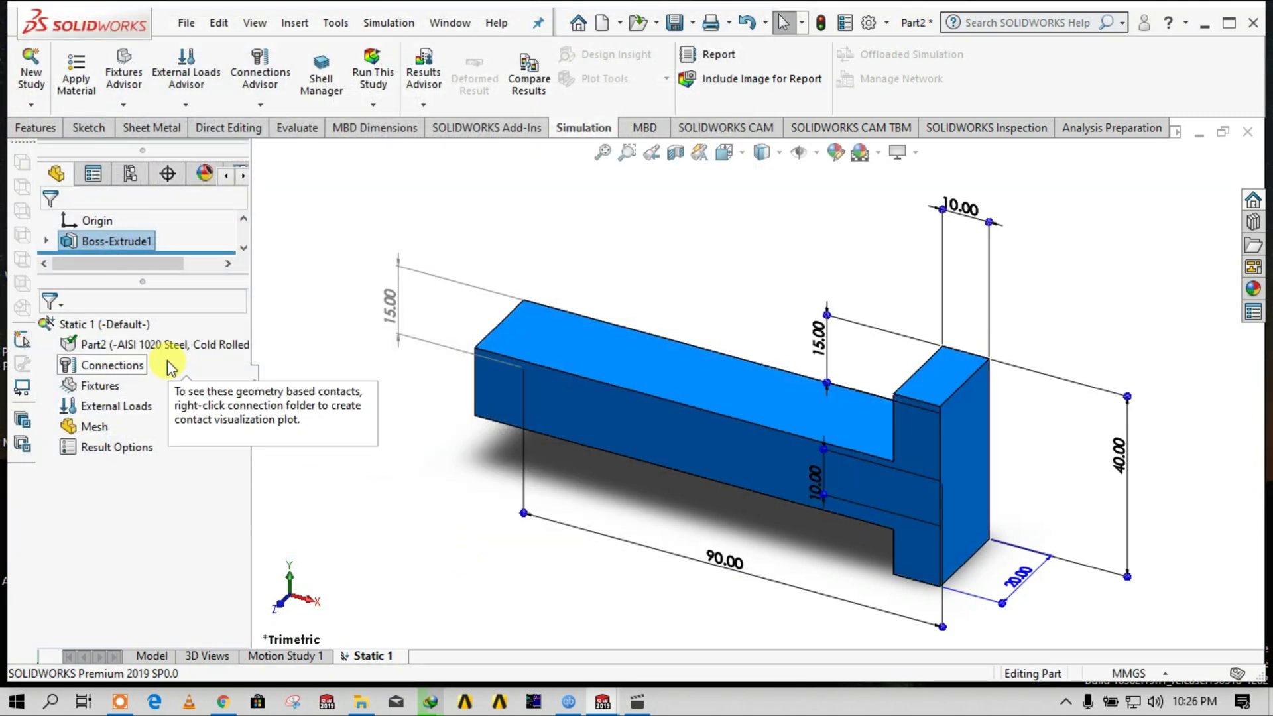
Preview the Roller/Slider and Fixed Hinge fixture types, and apply a Fixed Geometry fixture to the outer end face of the beam's T-head.
left_click(111, 368)
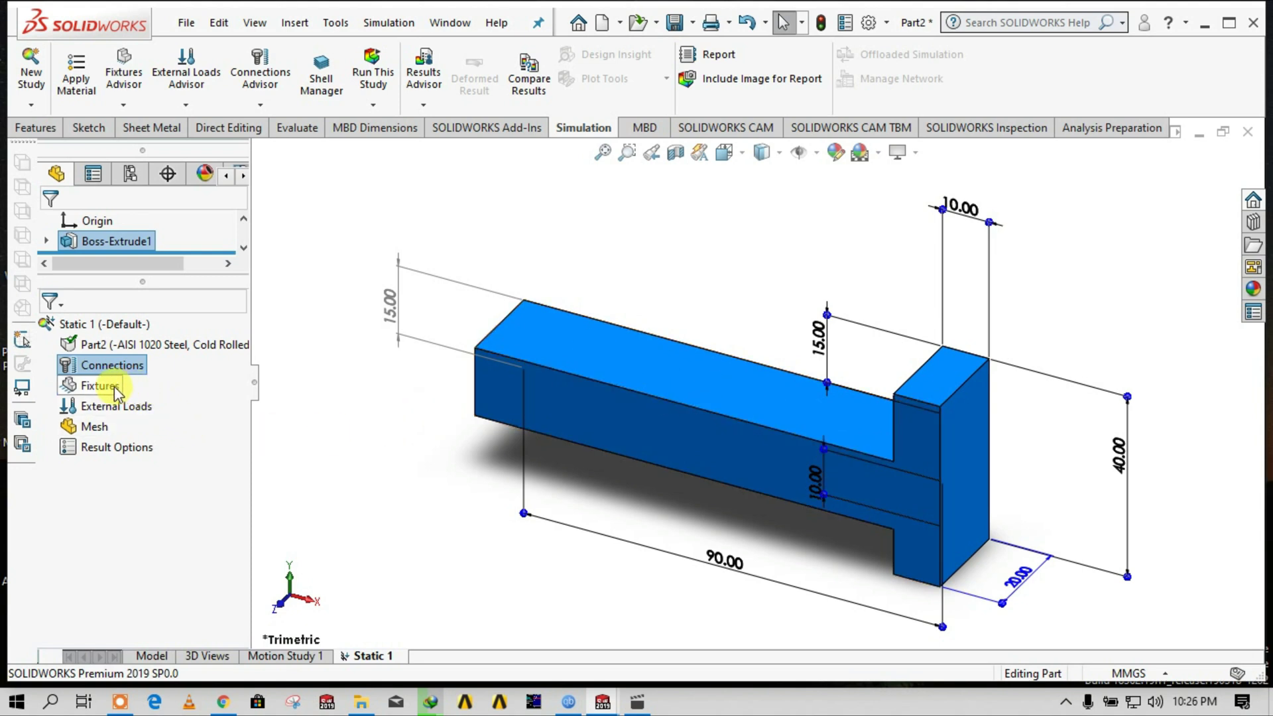
left_click(124, 106)
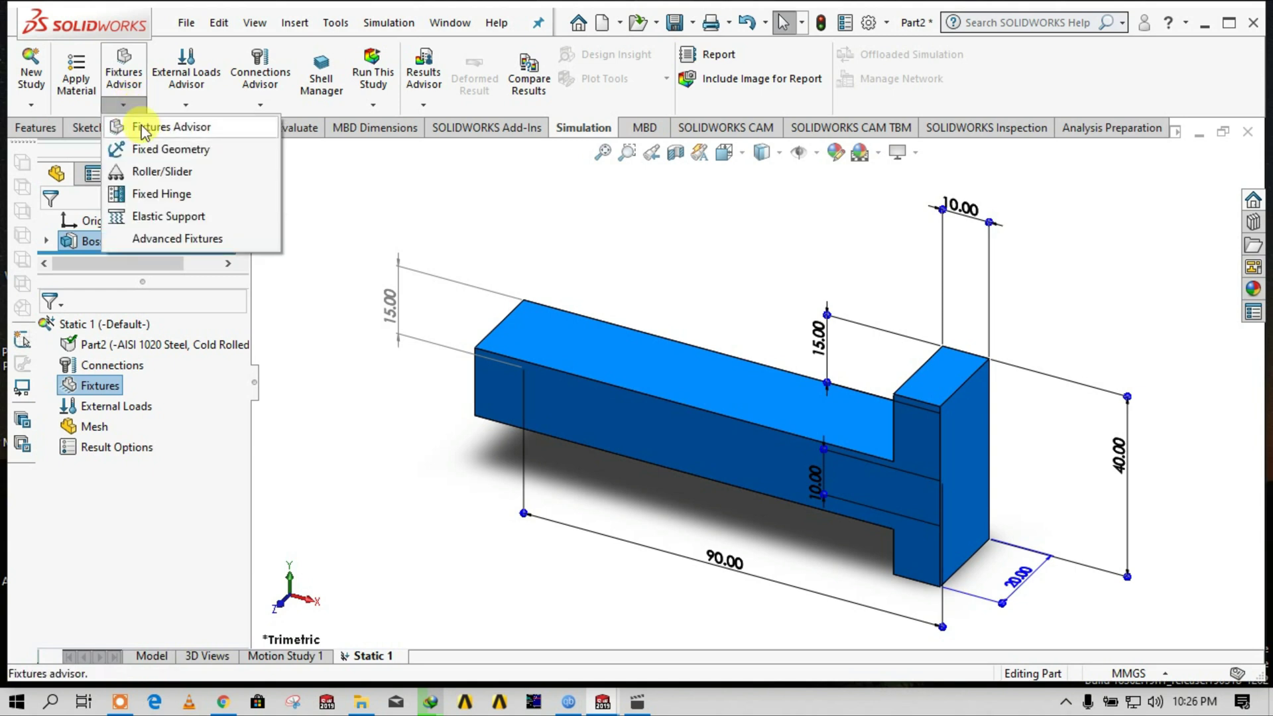
left_click(163, 153)
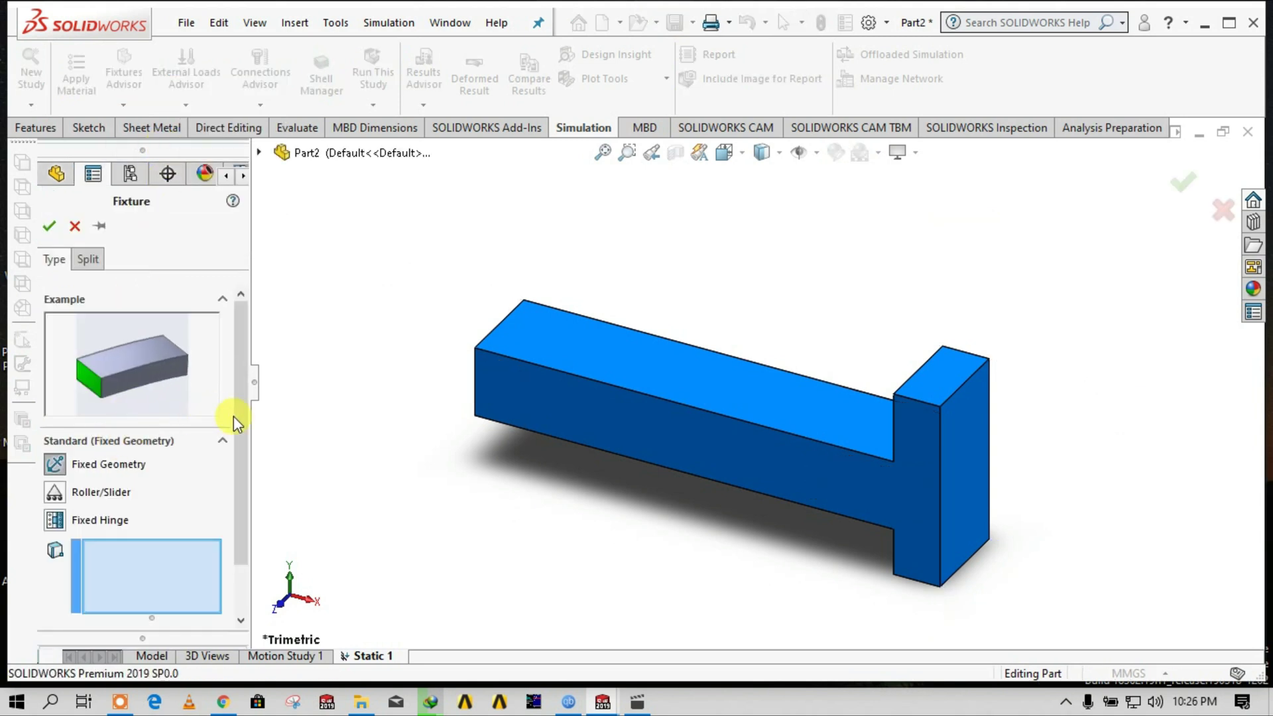
scroll(237, 424, "down", 2)
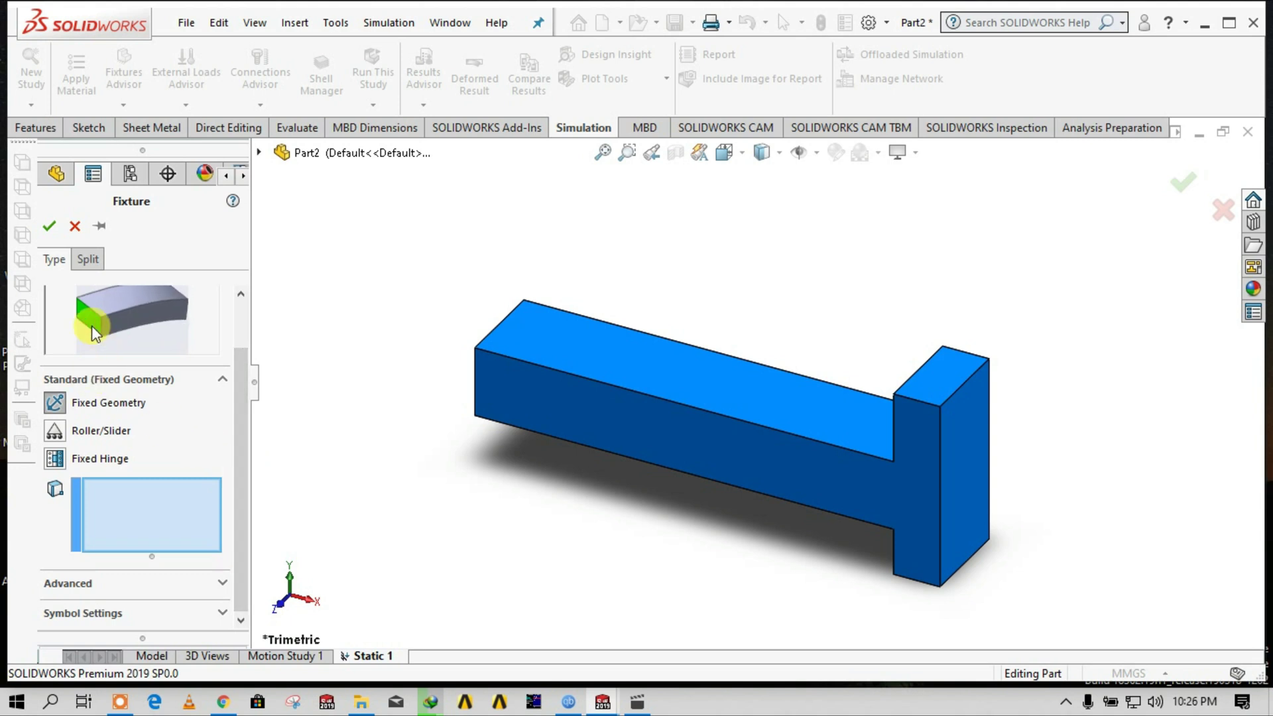
left_click(64, 432)
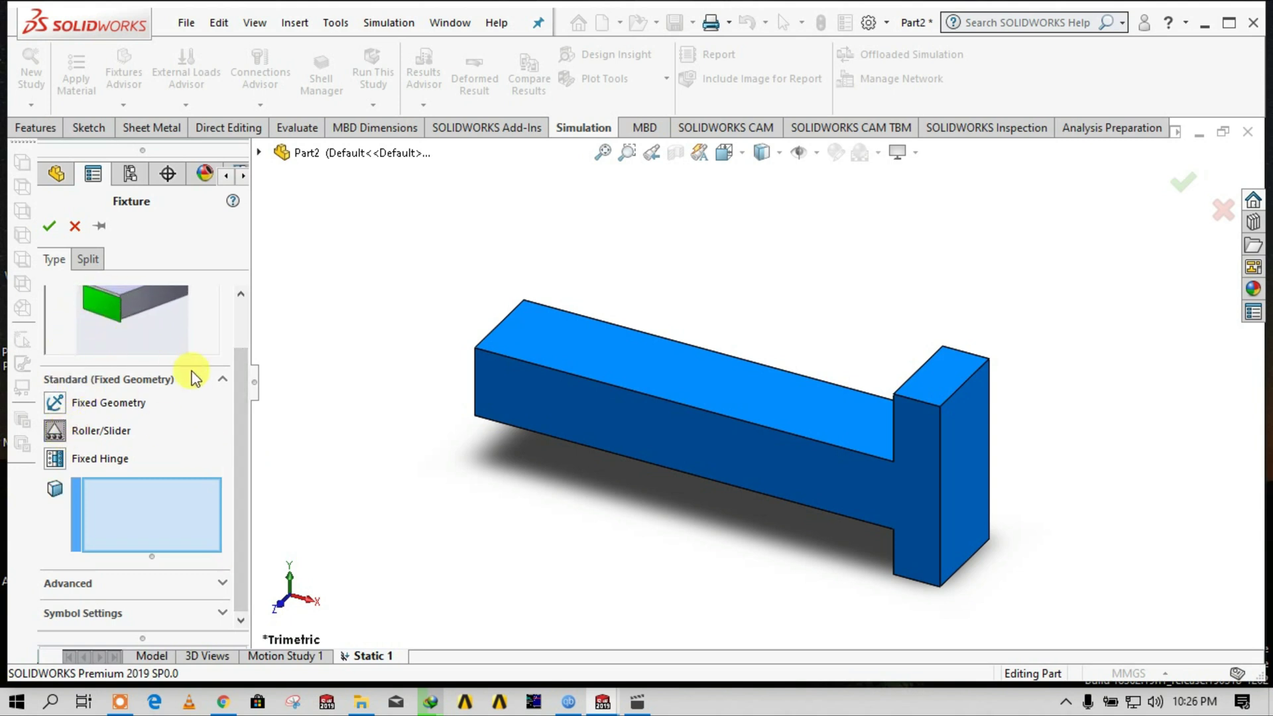
left_click_drag(244, 397, 245, 363)
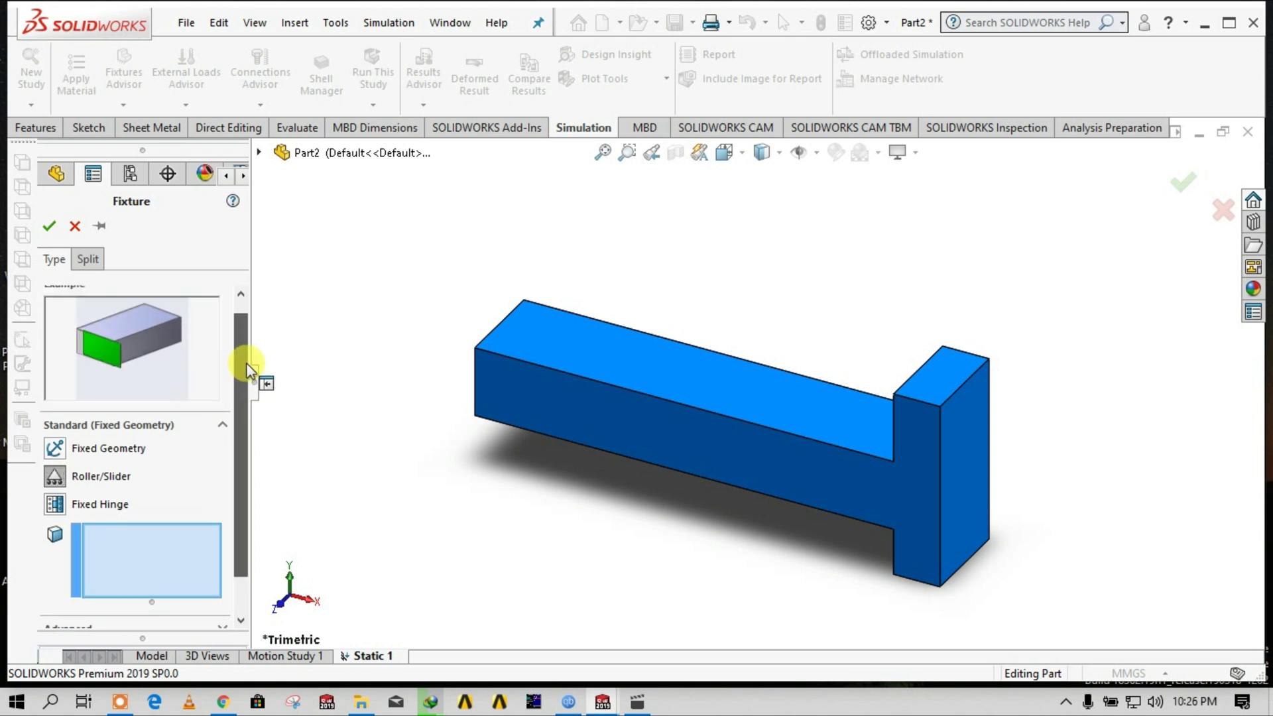
left_click(62, 505)
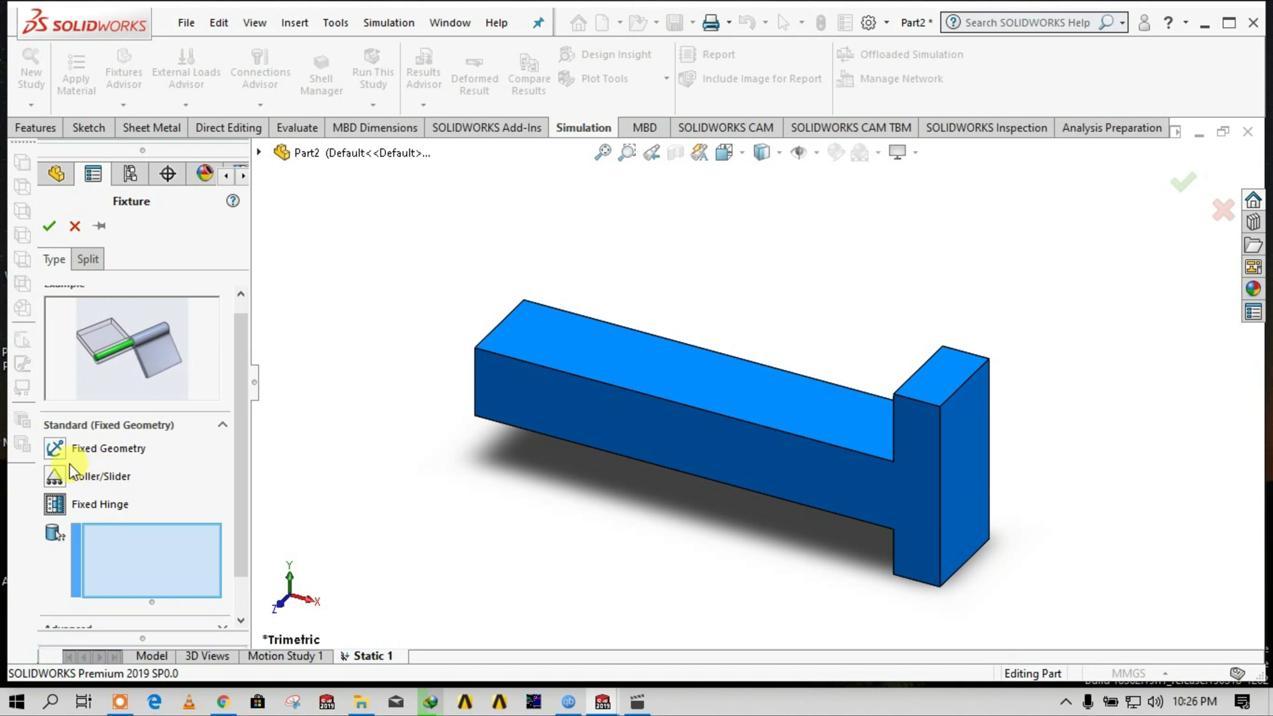
left_click(57, 450)
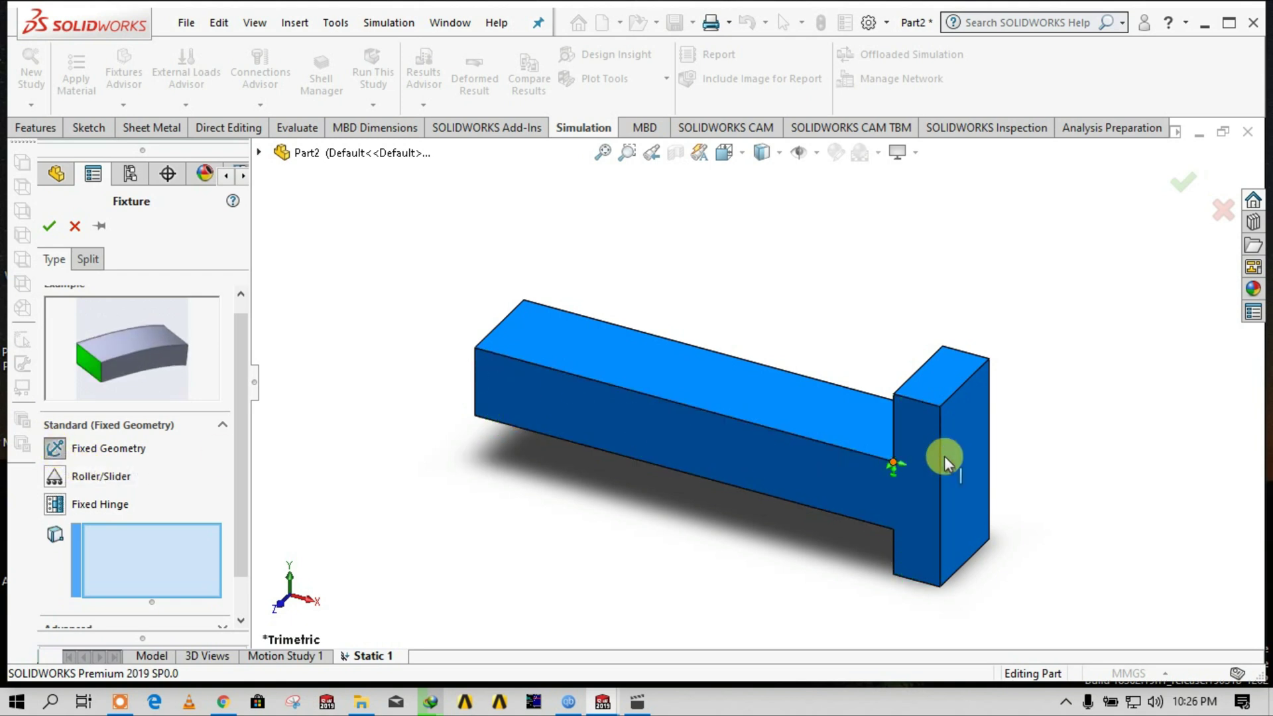
left_click(954, 433)
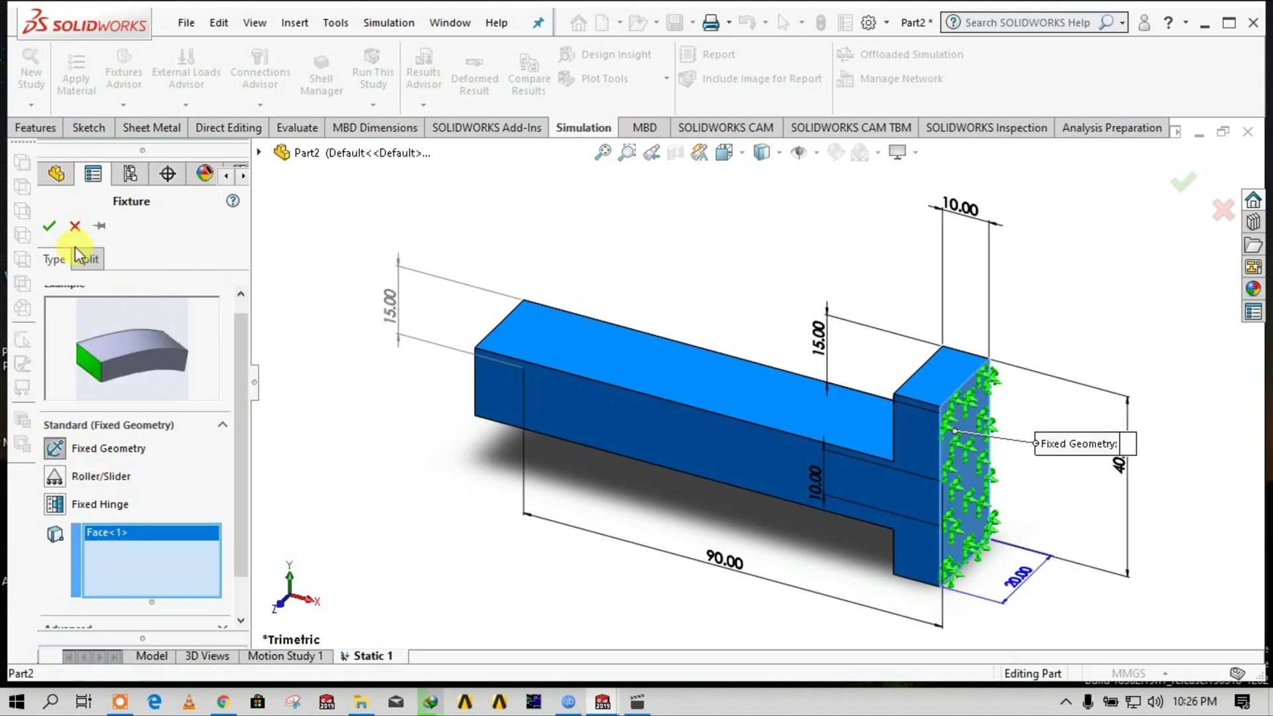
left_click(55, 227)
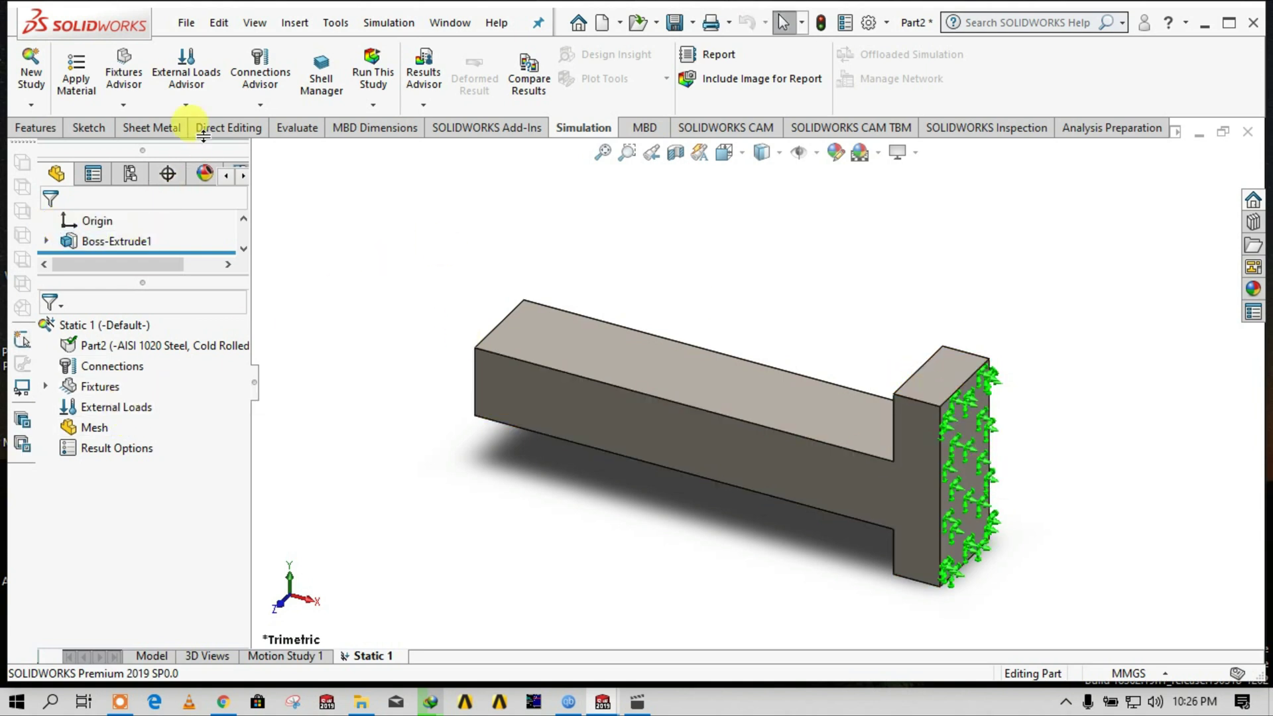
left_click(192, 104)
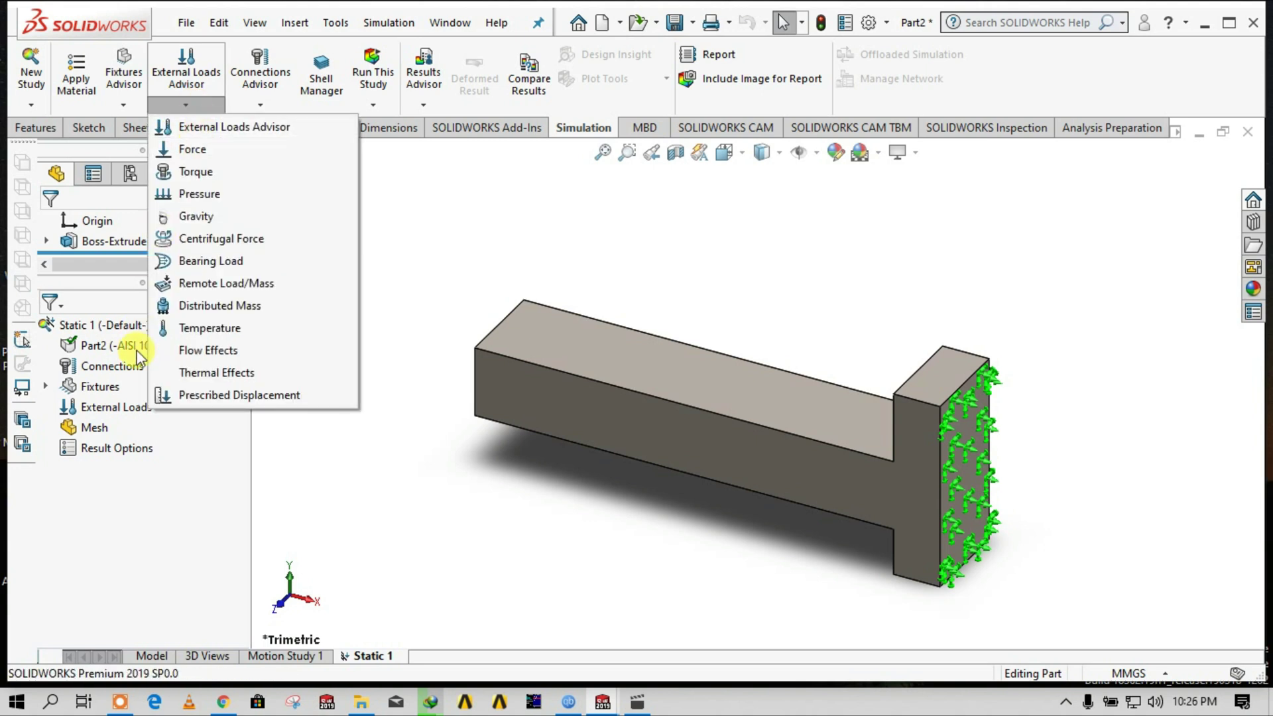
left_click(123, 406)
right_click(135, 407)
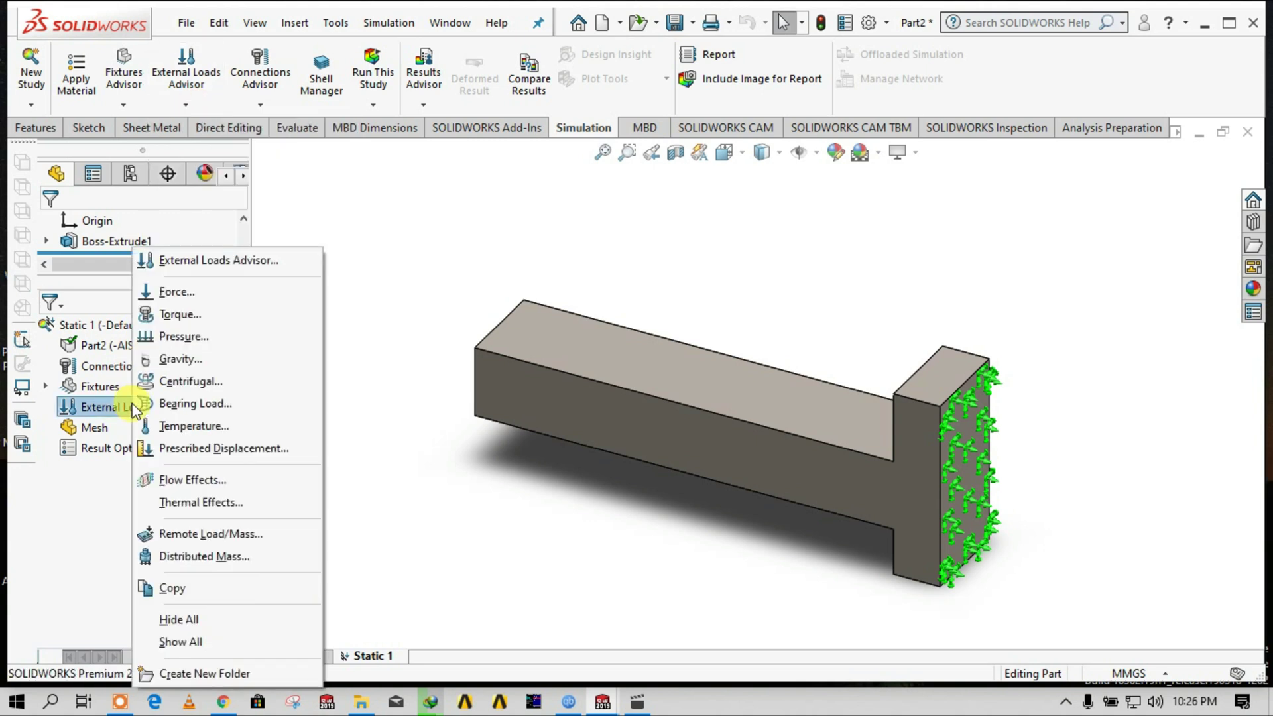
left_click(174, 293)
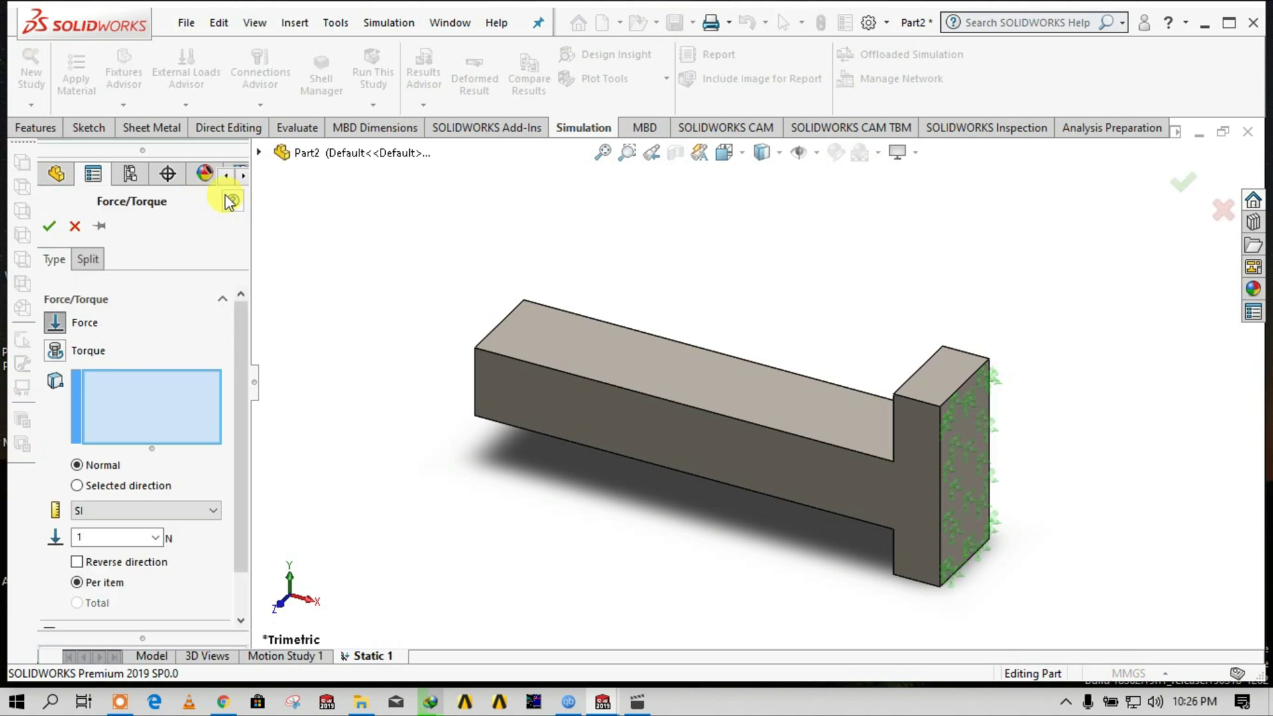
left_click(75, 226)
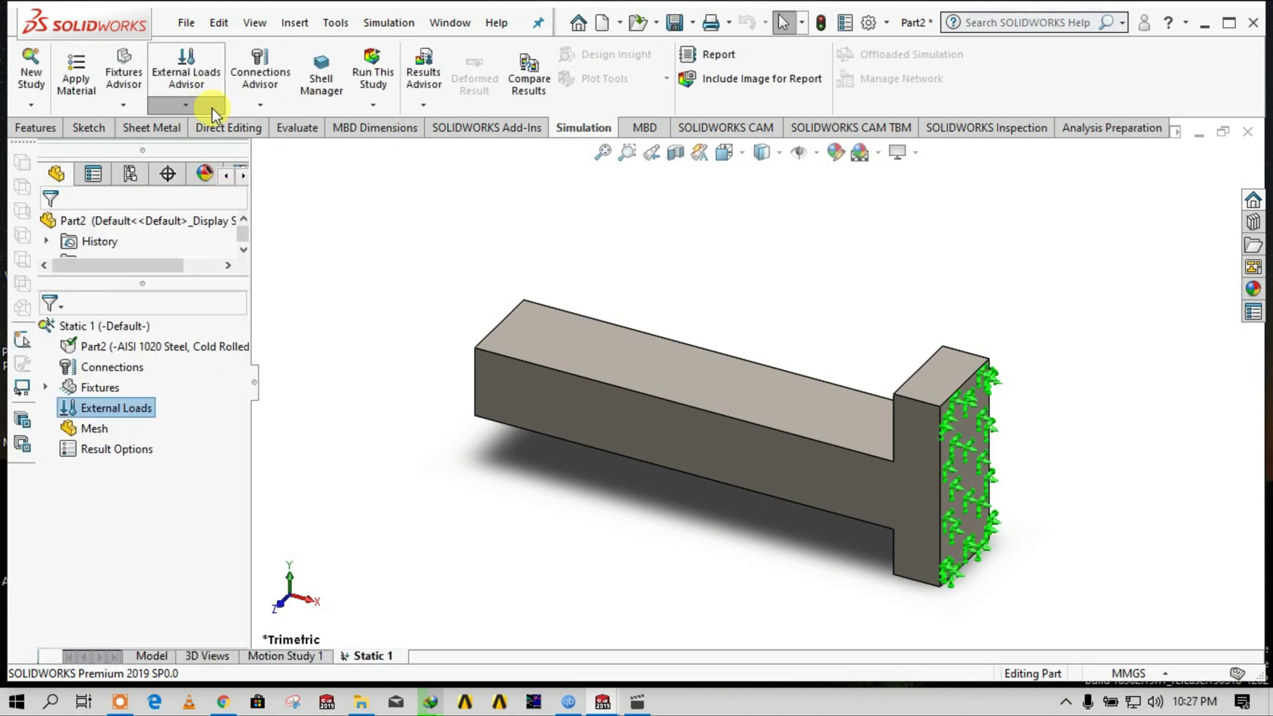
Start a Force load, rotate the beam to show its free end, and leave the load definition without adding a force.
left_click(210, 106)
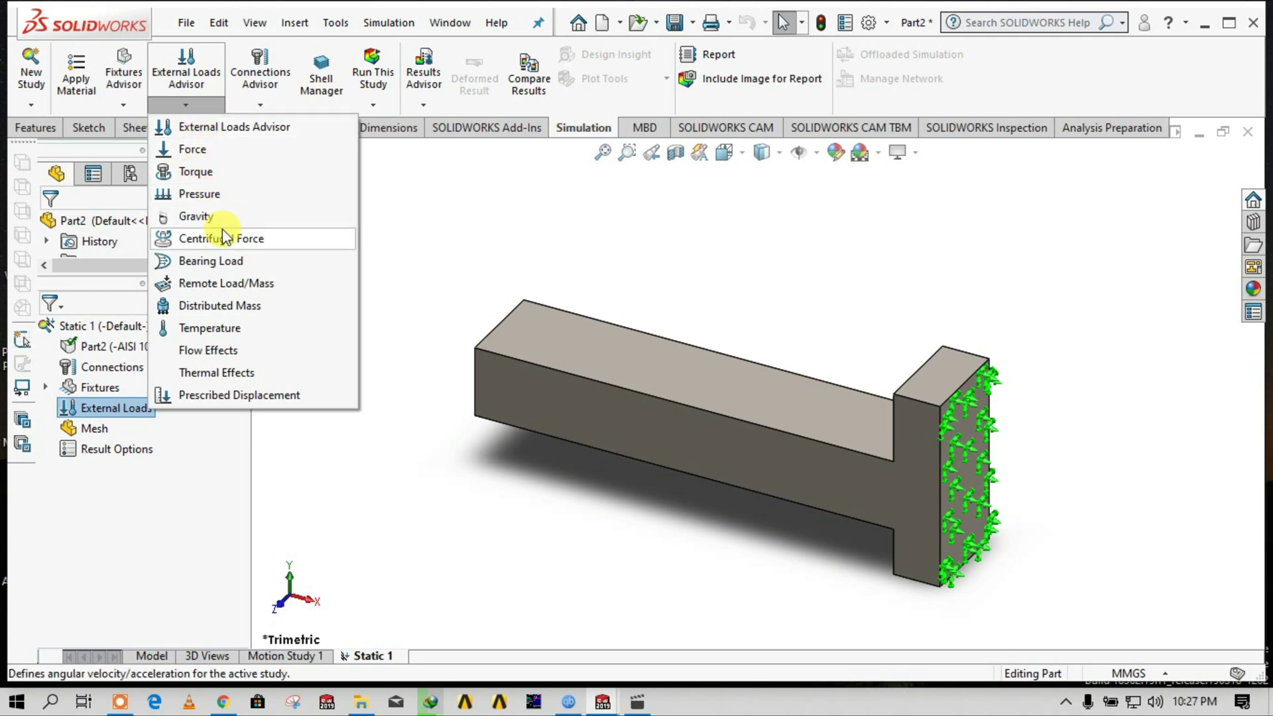
left_click(193, 151)
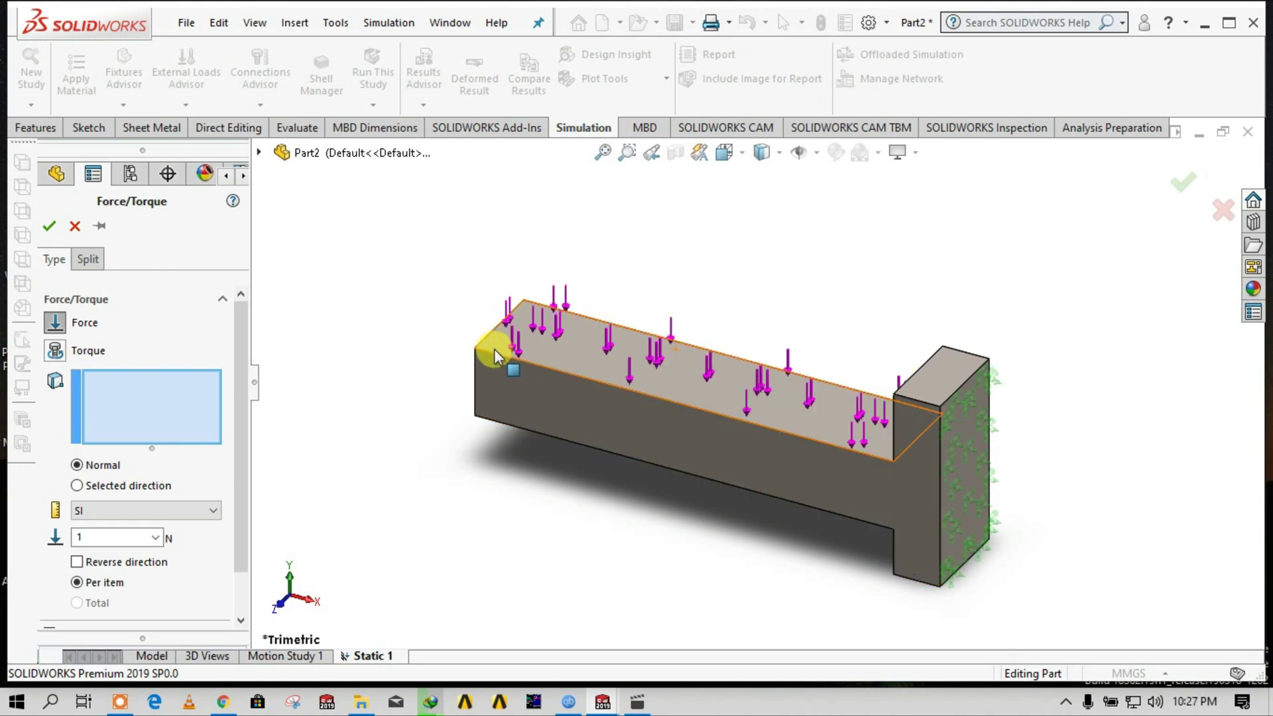
right_click(667, 243)
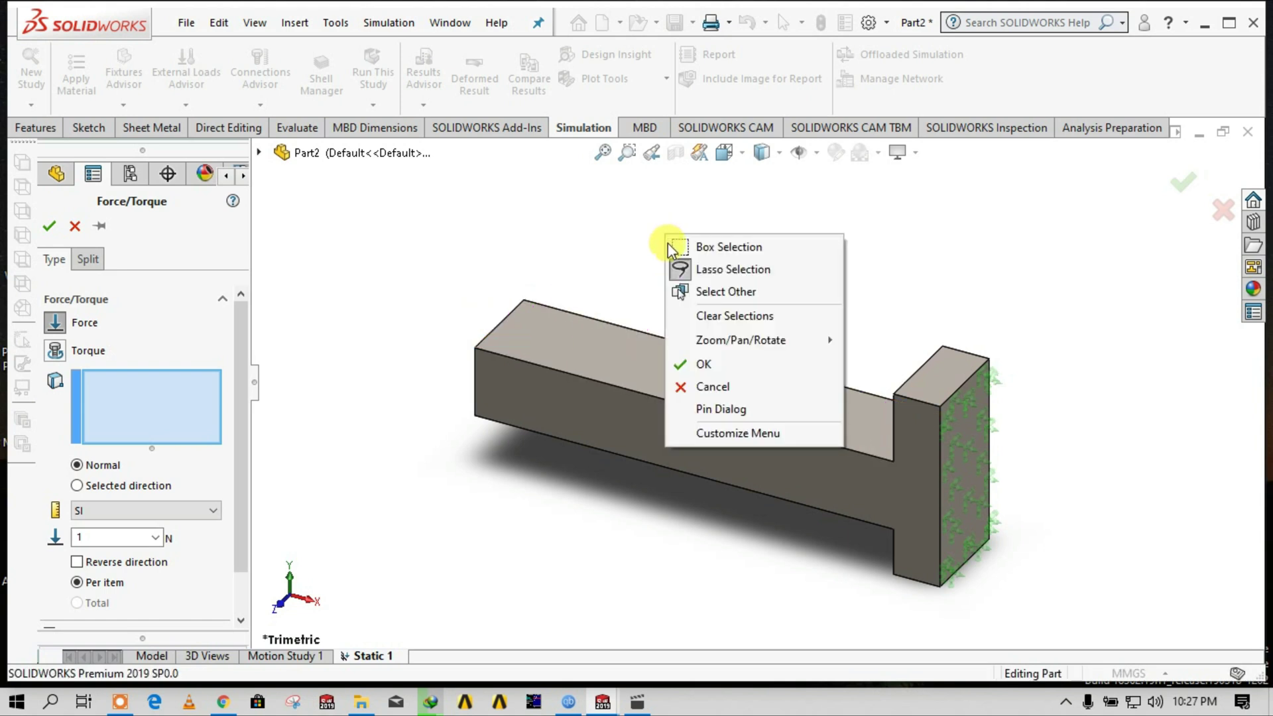
mouse_move(716, 339)
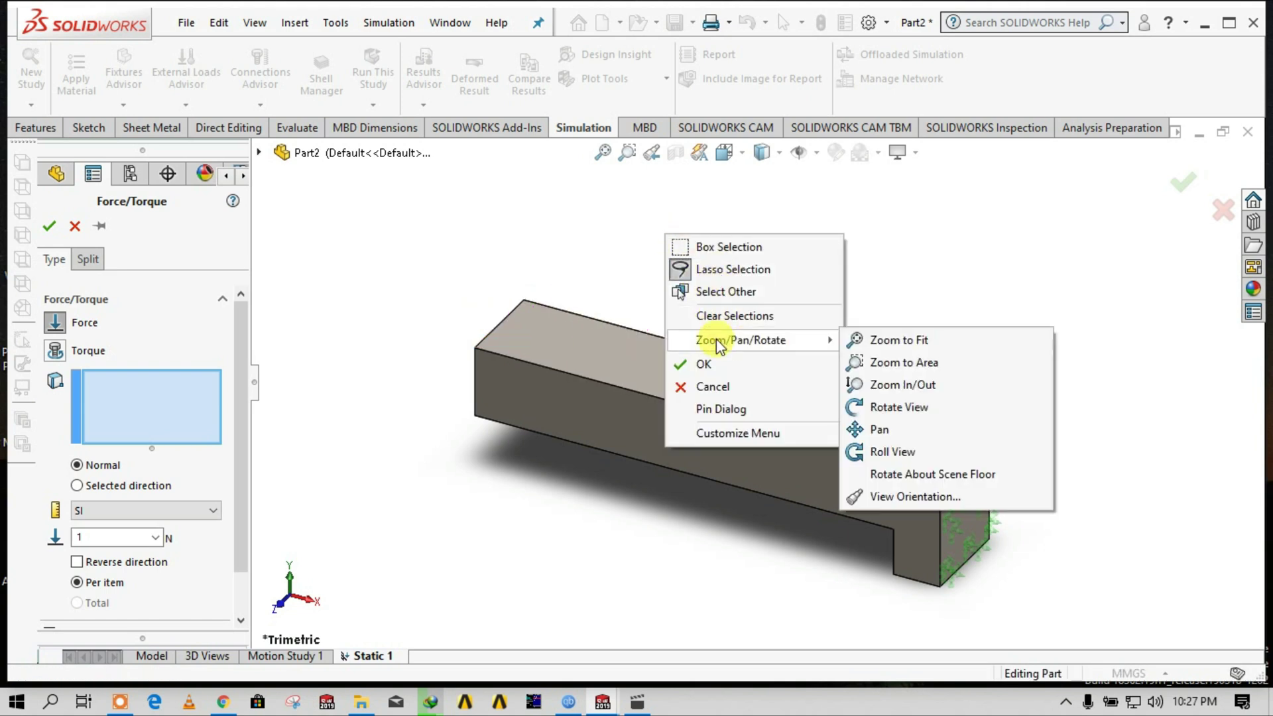
left_click(862, 406)
left_click_drag(861, 406, 463, 455)
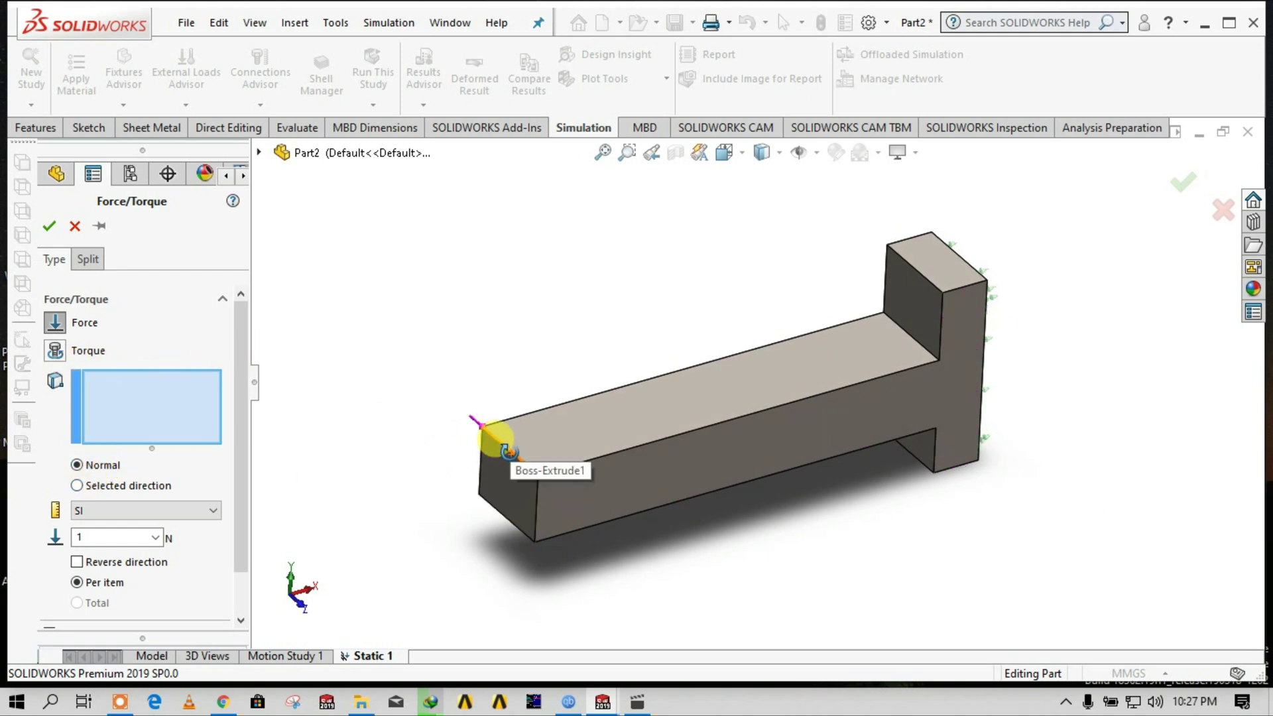
left_click(507, 412)
right_click(468, 292)
key("Escape")
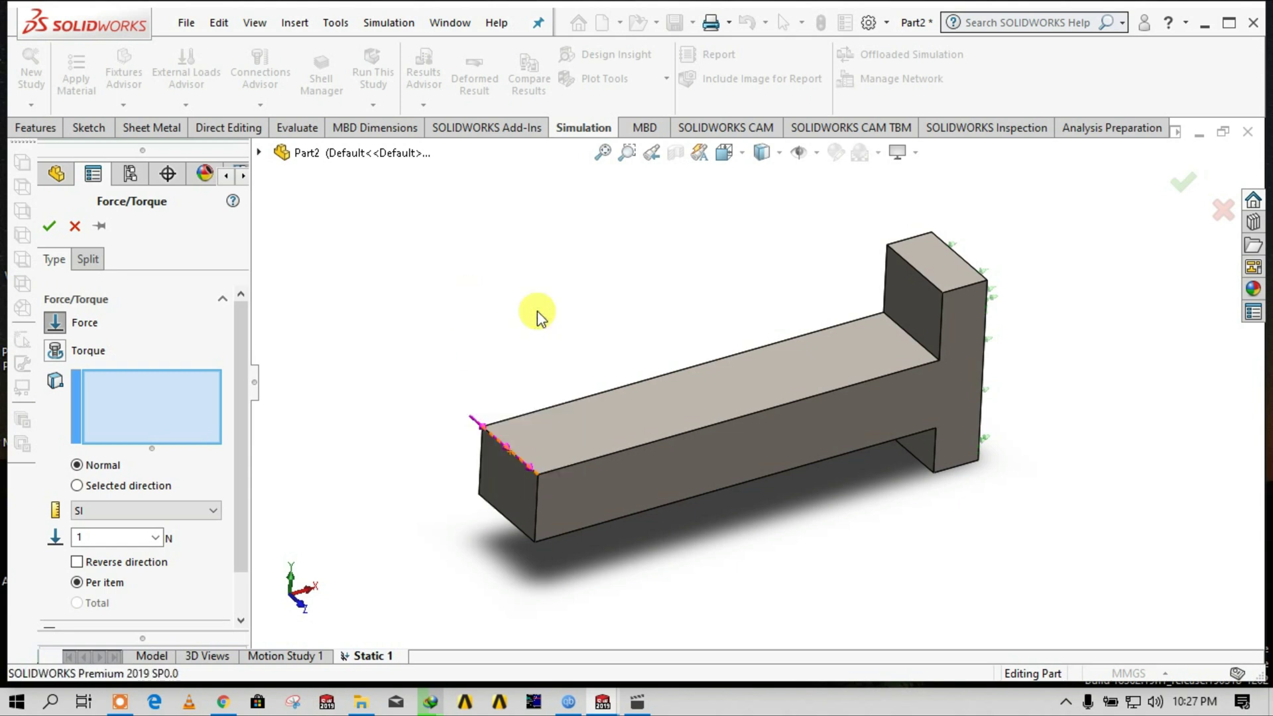
key("Escape")
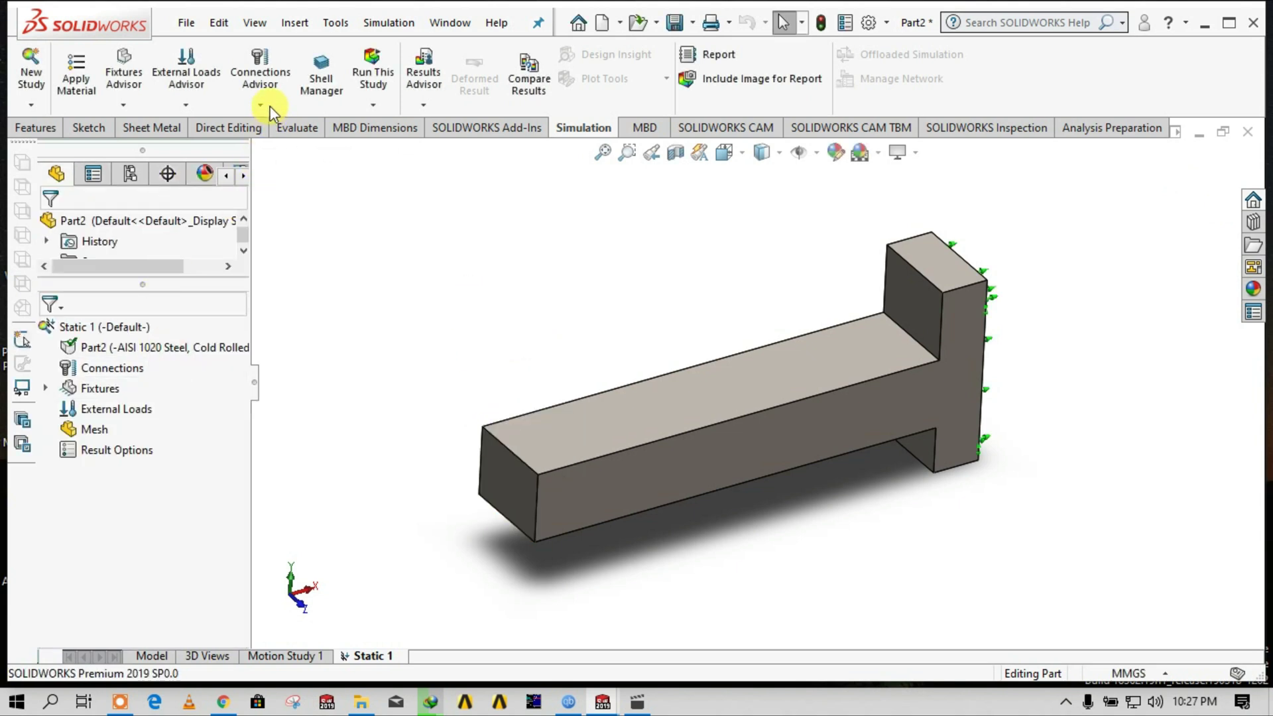
left_click(208, 105)
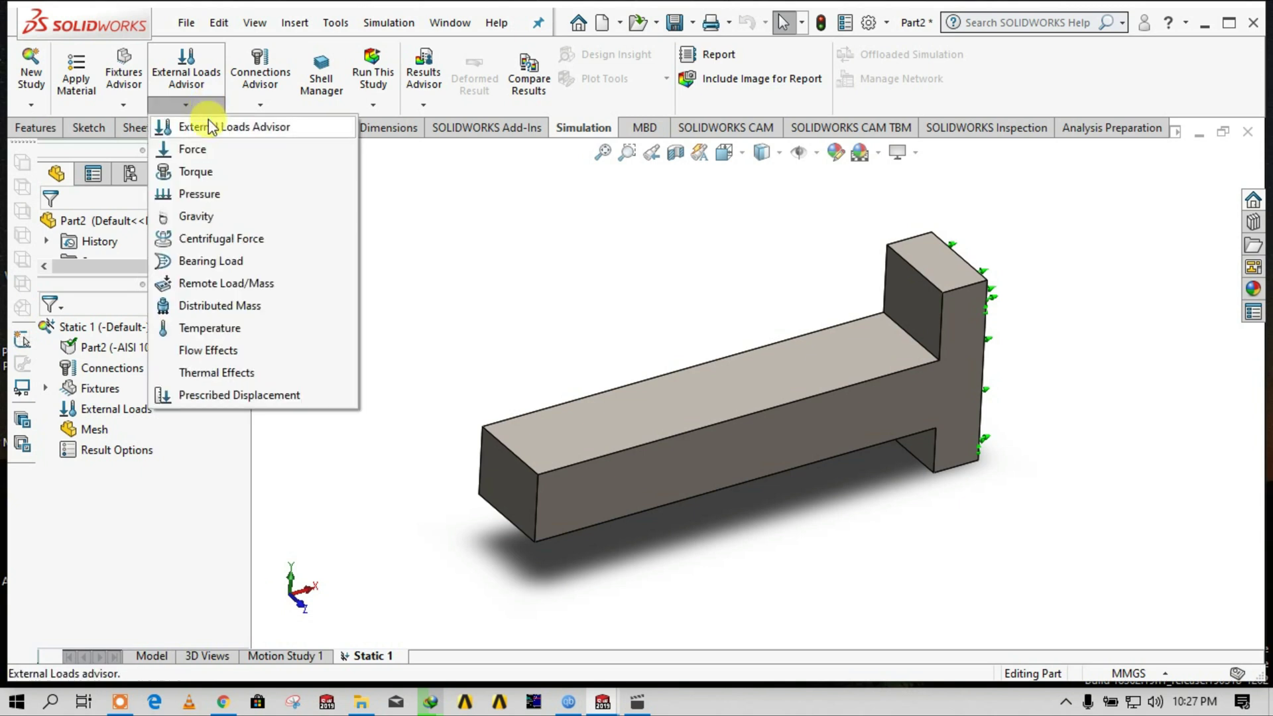
left_click(193, 150)
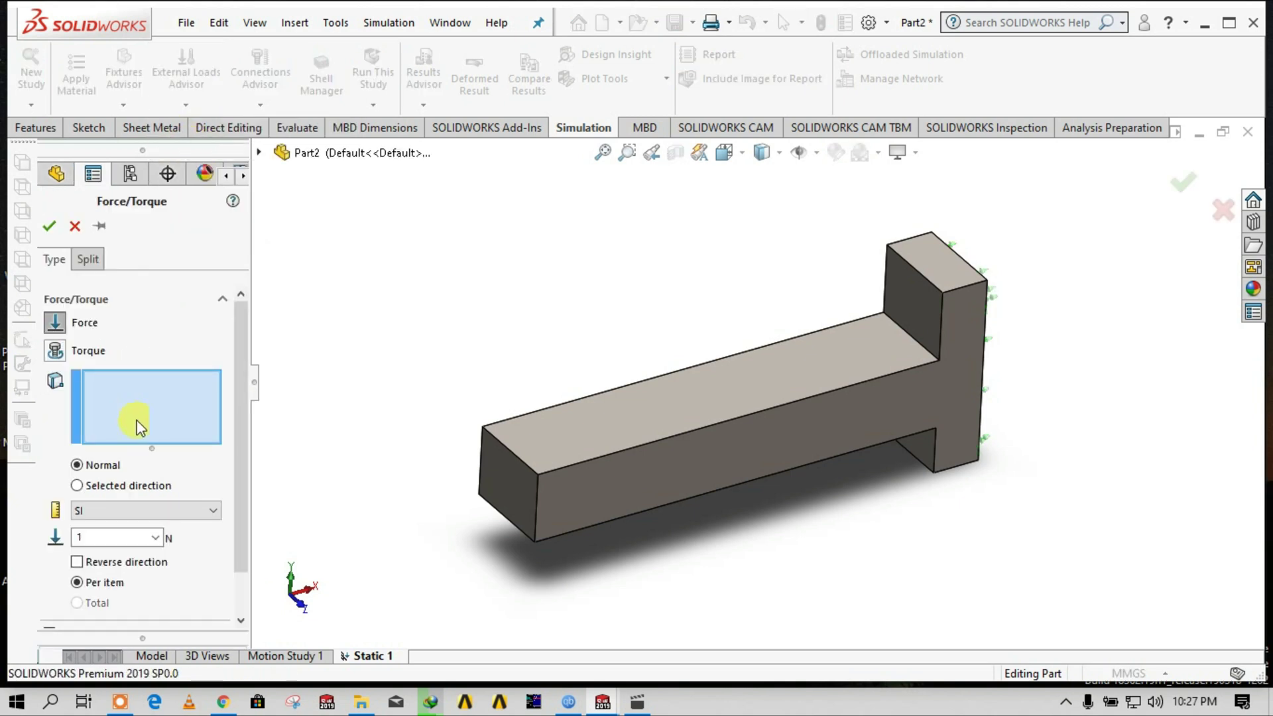
left_click(505, 453)
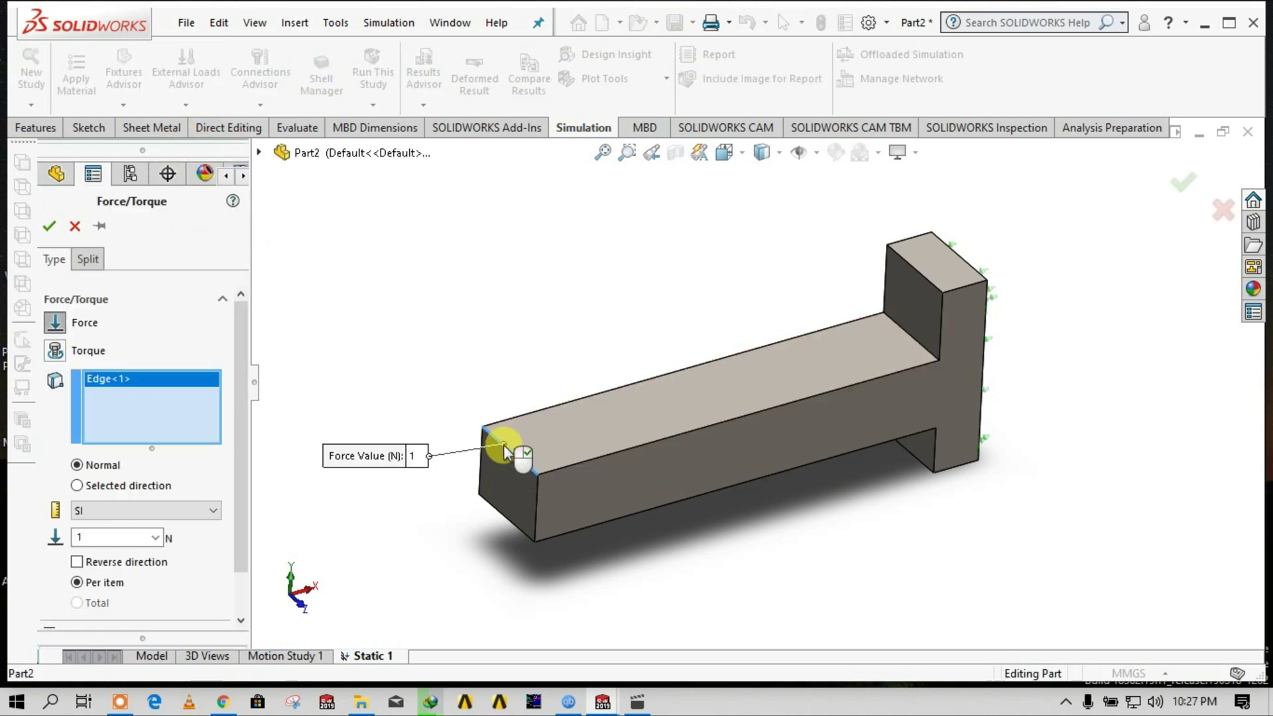
left_click(119, 492)
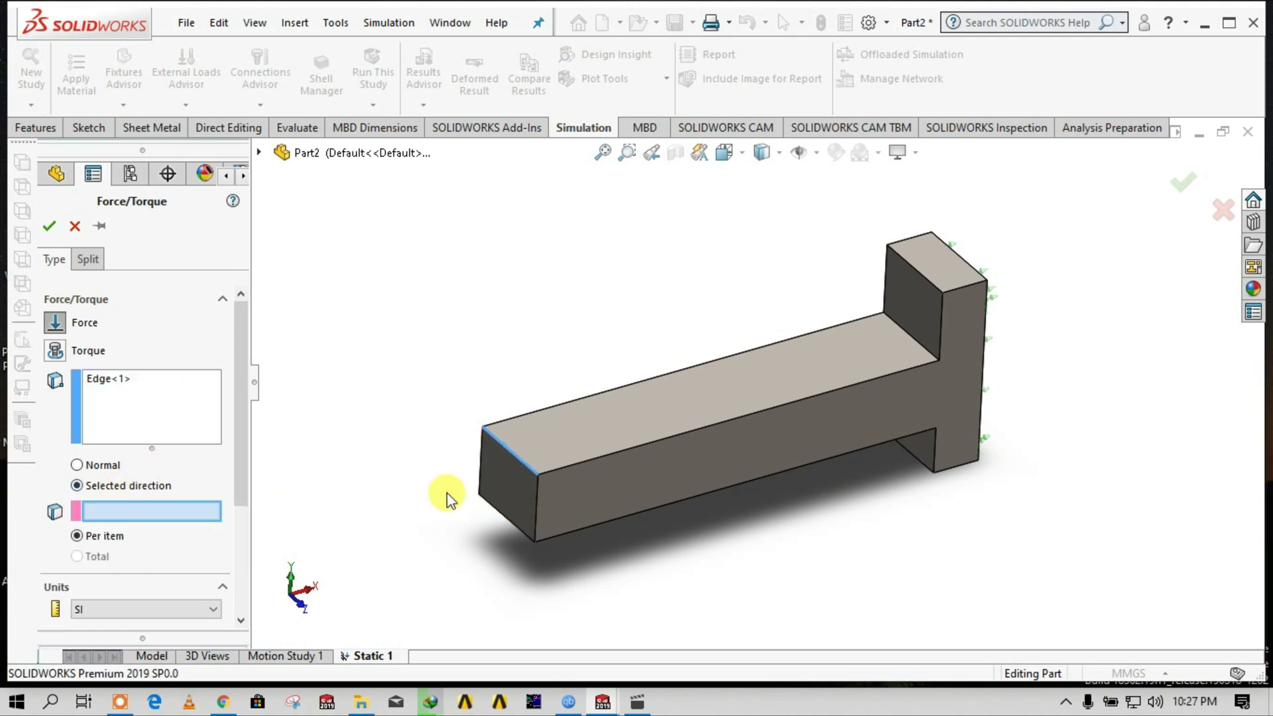
left_click(535, 502)
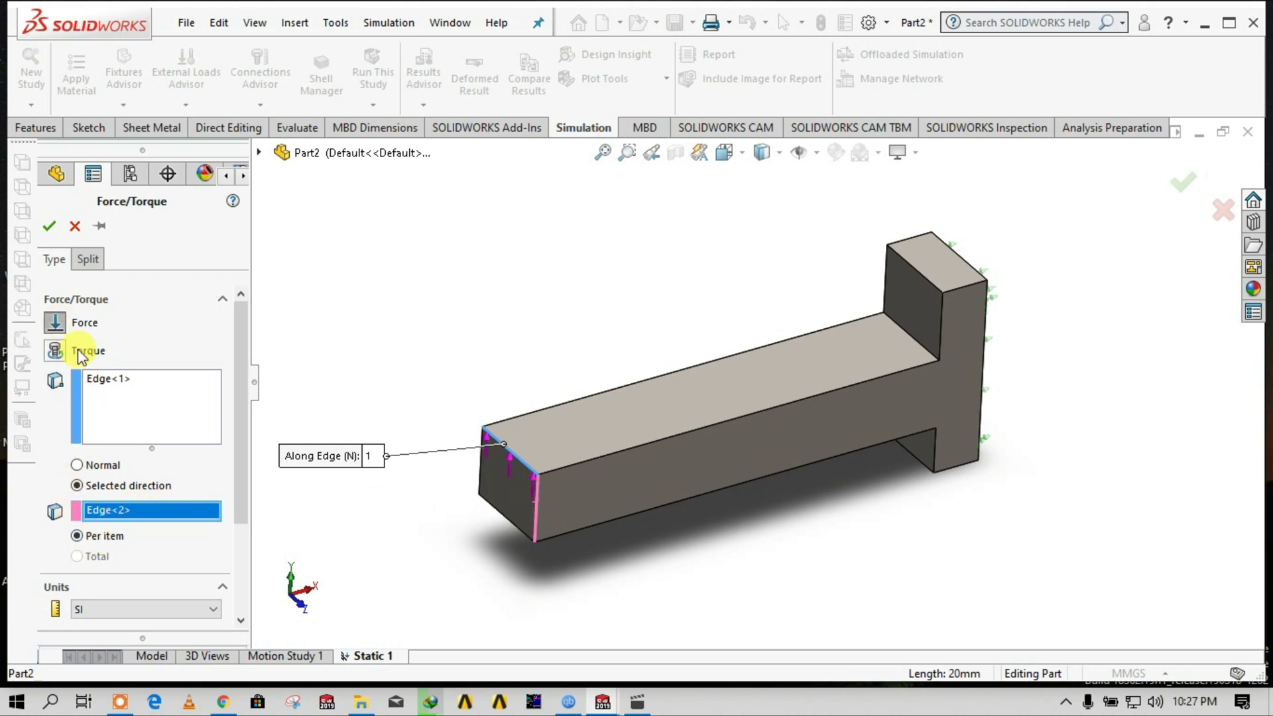
left_click_drag(244, 383, 250, 484)
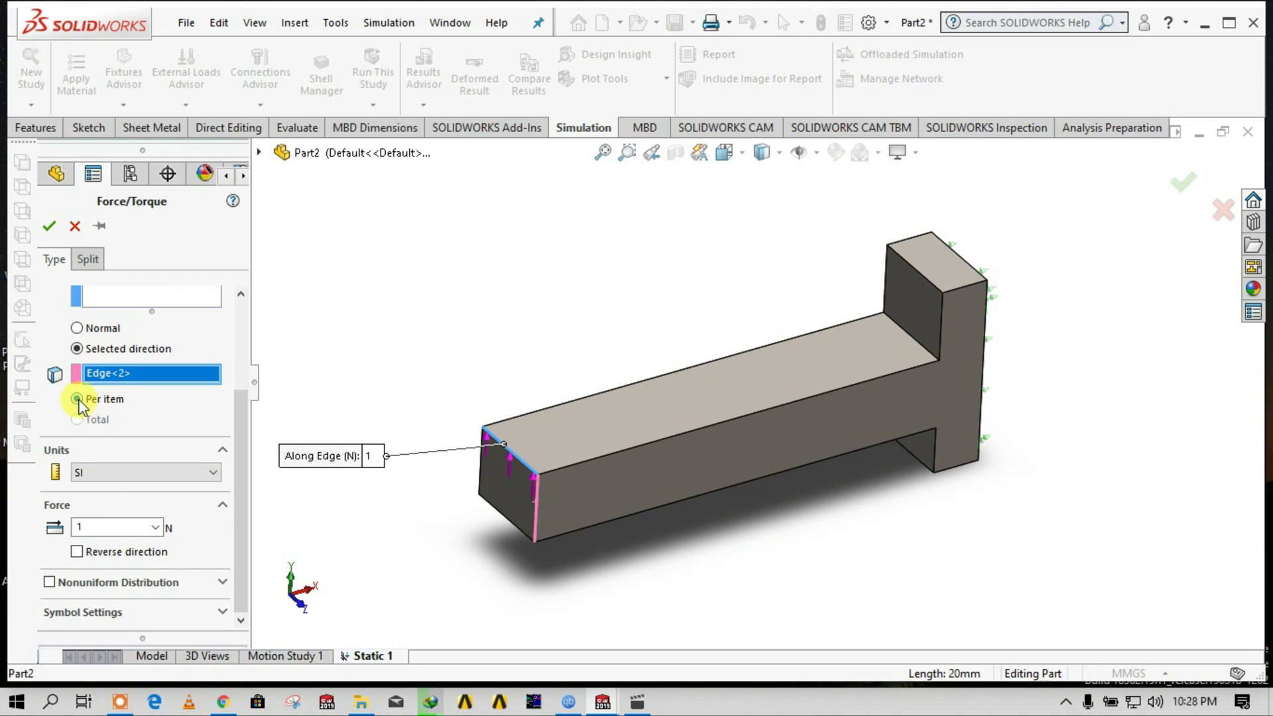
left_click(49, 226)
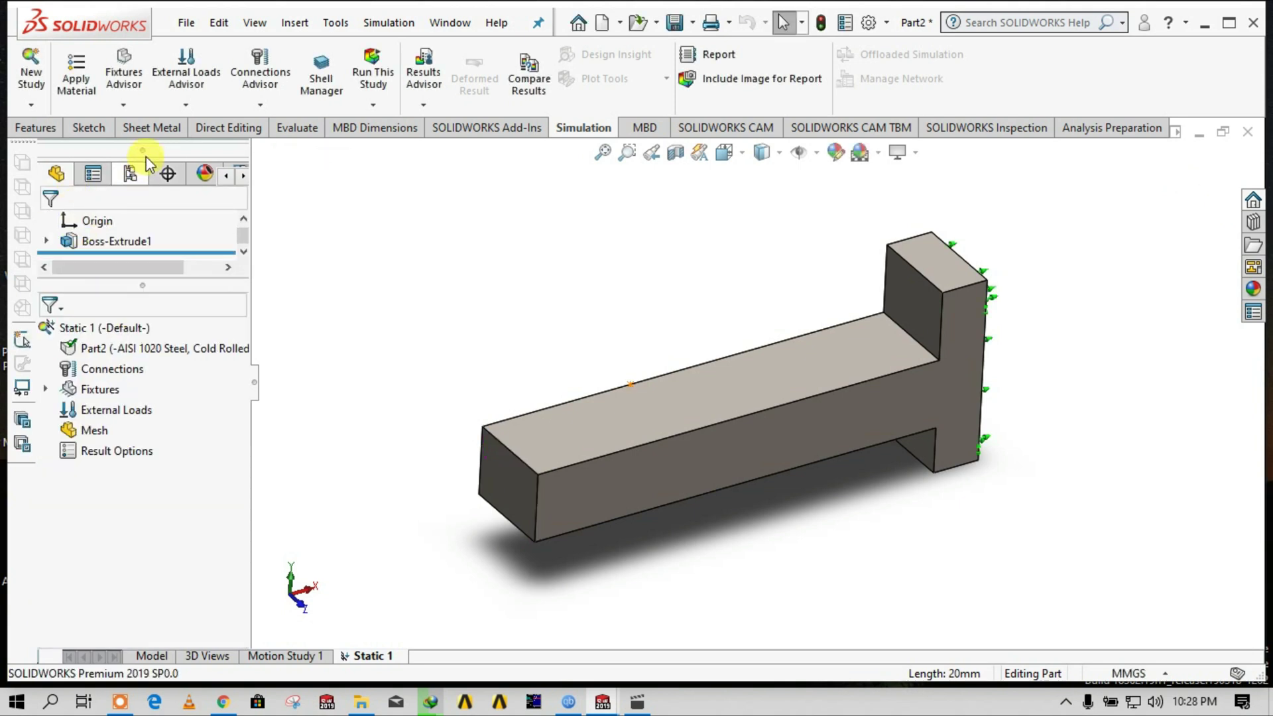
Define a Force load on the upper edge of the beam's free end, using a vertical edge of the end face as the selected direction.
left_click(123, 104)
left_click(185, 104)
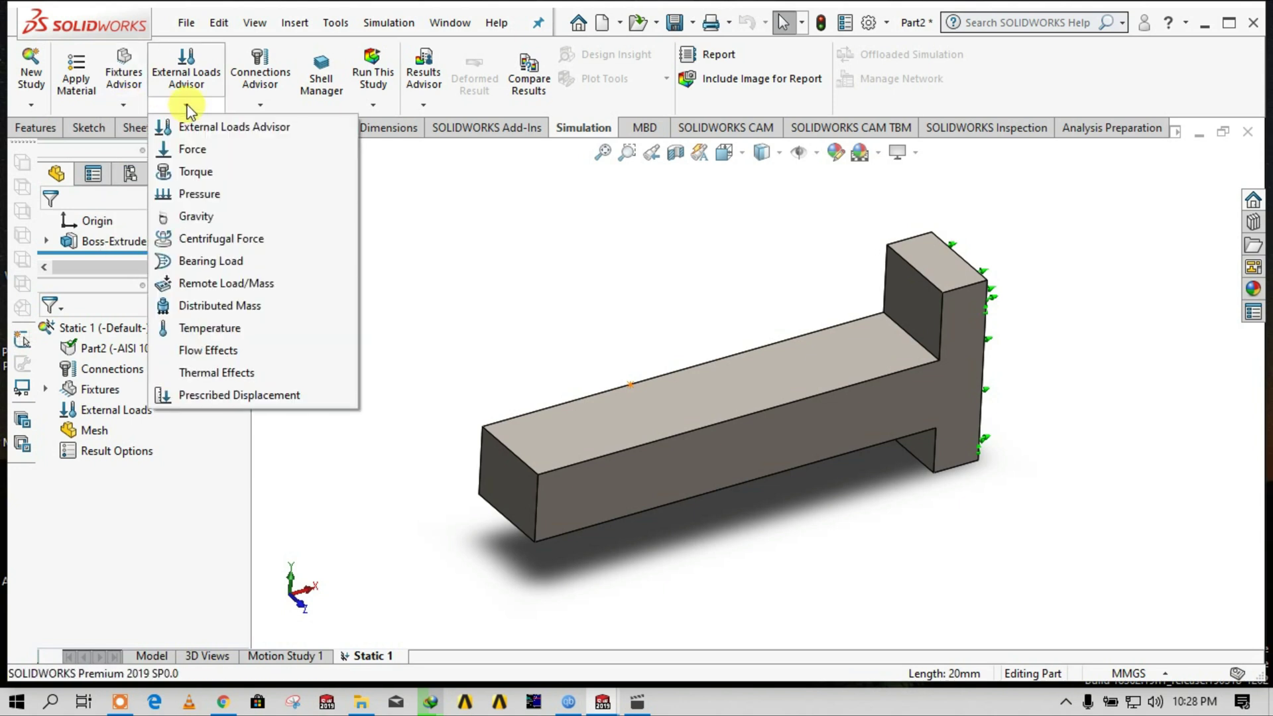
left_click(186, 148)
left_click(643, 440)
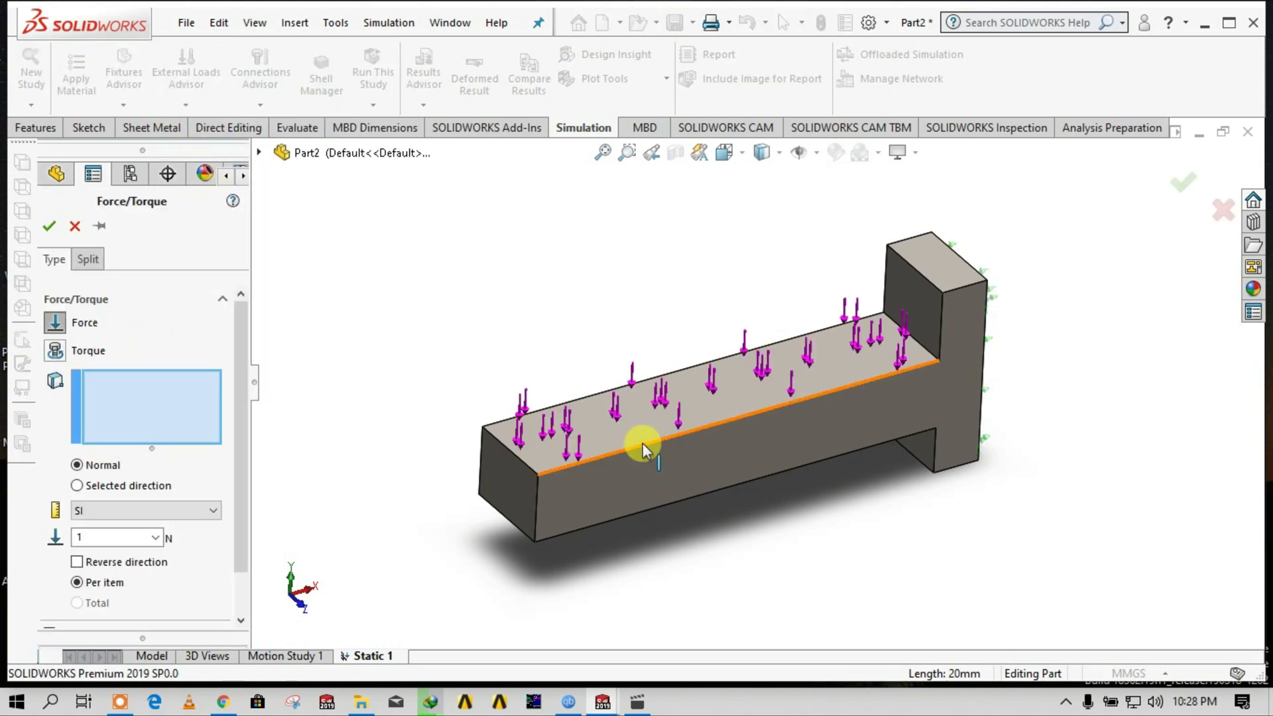
left_click(515, 452)
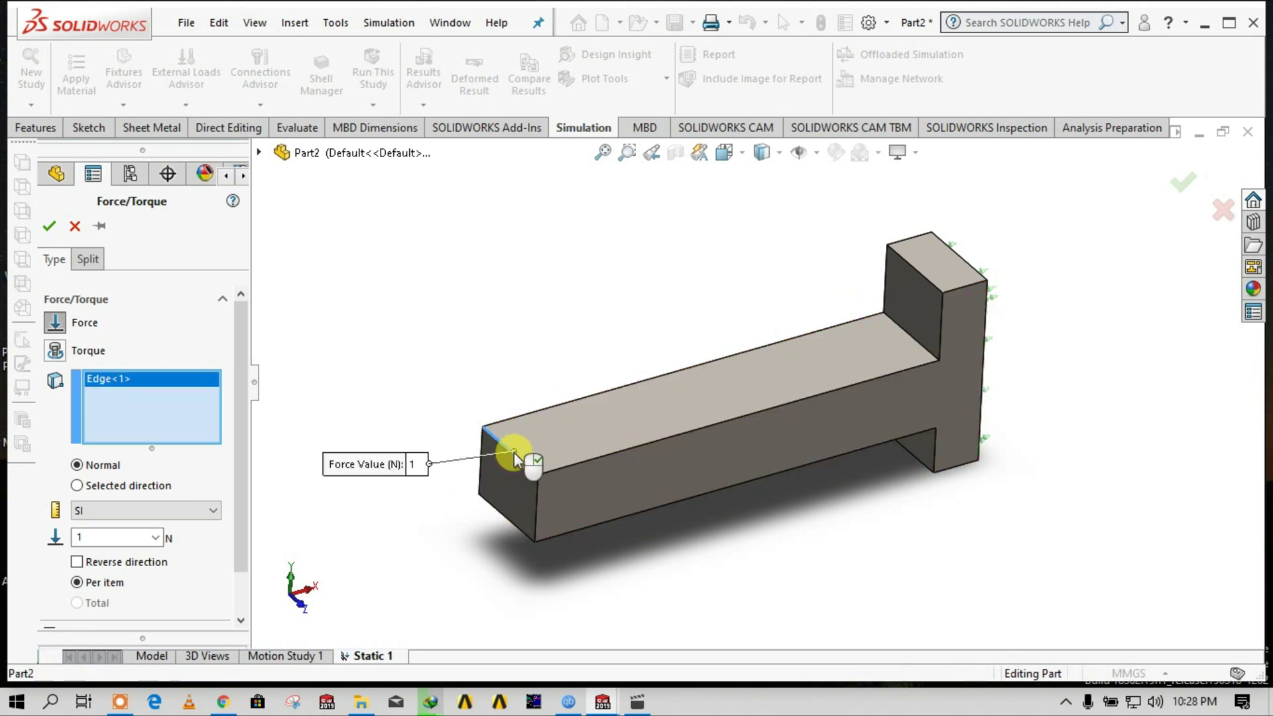
left_click(78, 485)
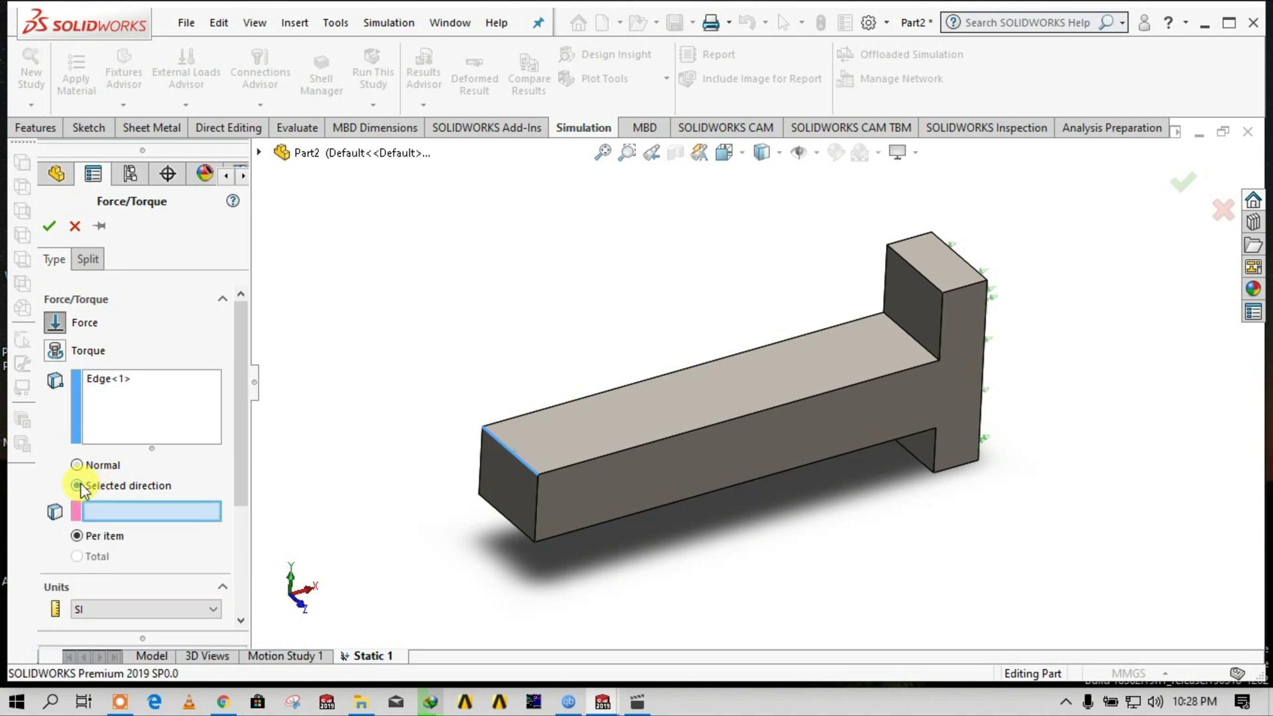
left_click(537, 508)
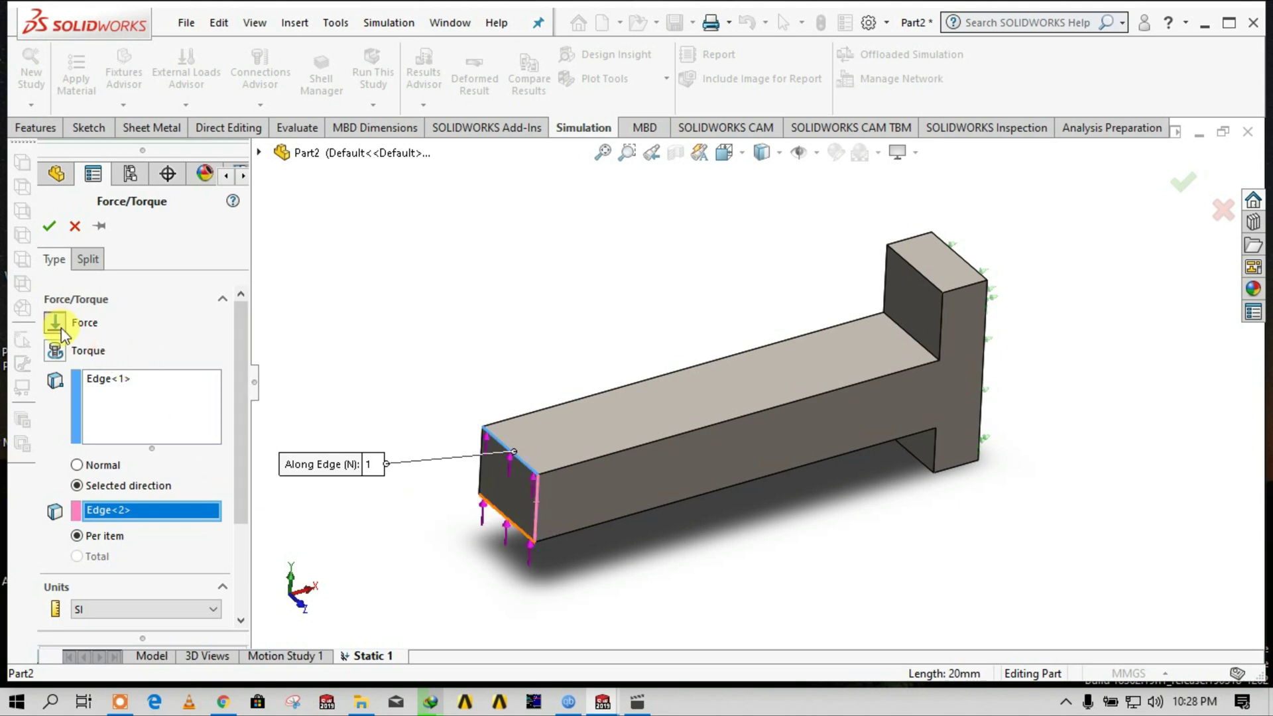
Reverse the force direction so it acts downward, set its value to 500 N, and accept the load.
left_click(224, 299)
left_click(224, 299)
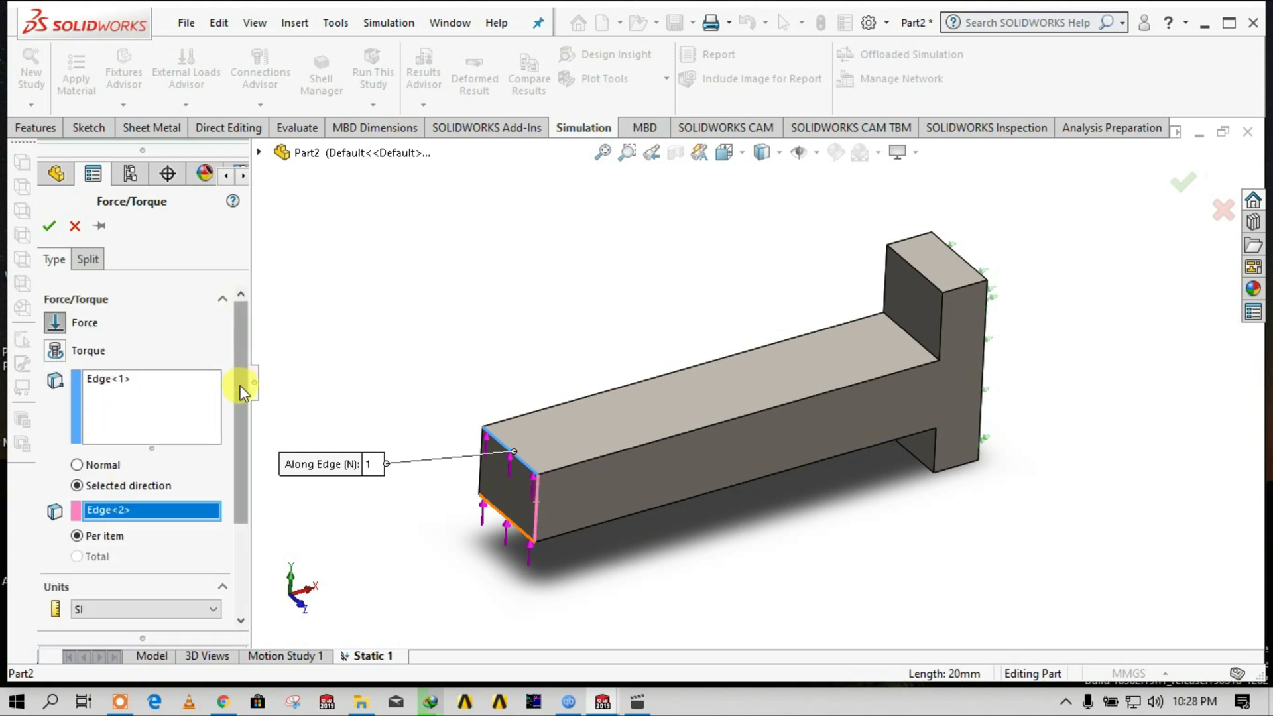
left_click_drag(241, 383, 243, 434)
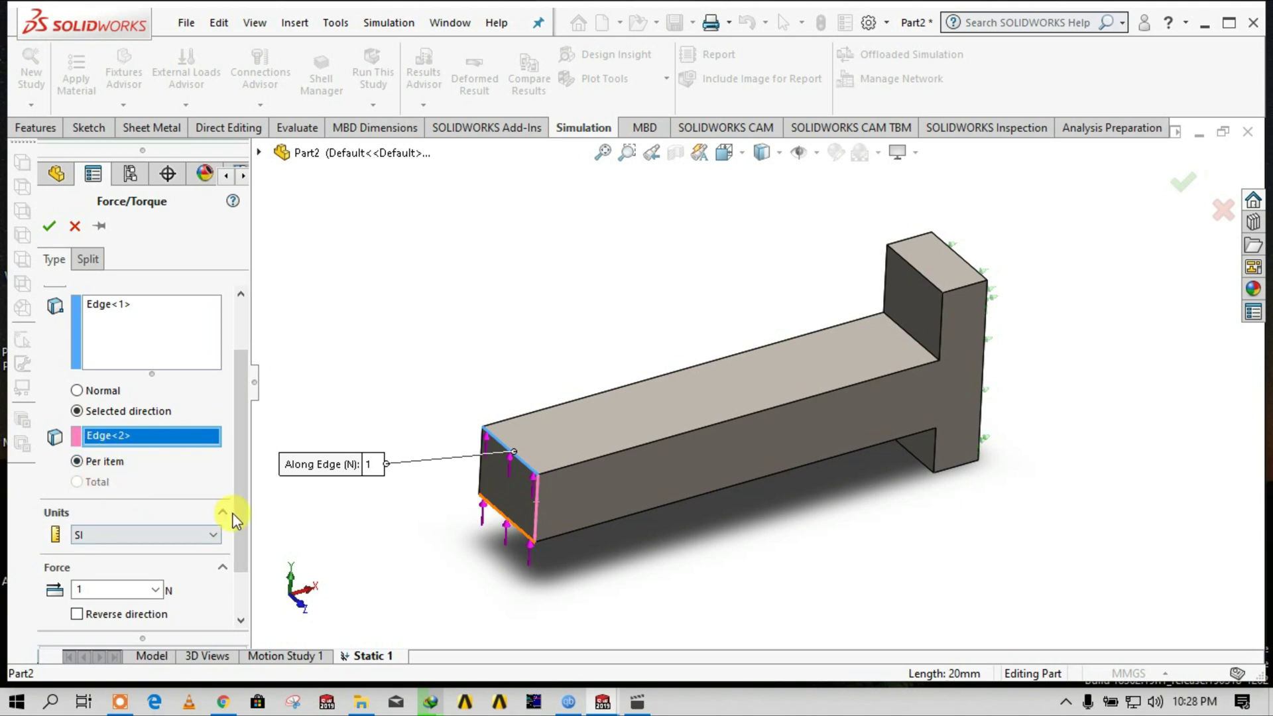
left_click_drag(240, 512, 244, 563)
left_click(78, 551)
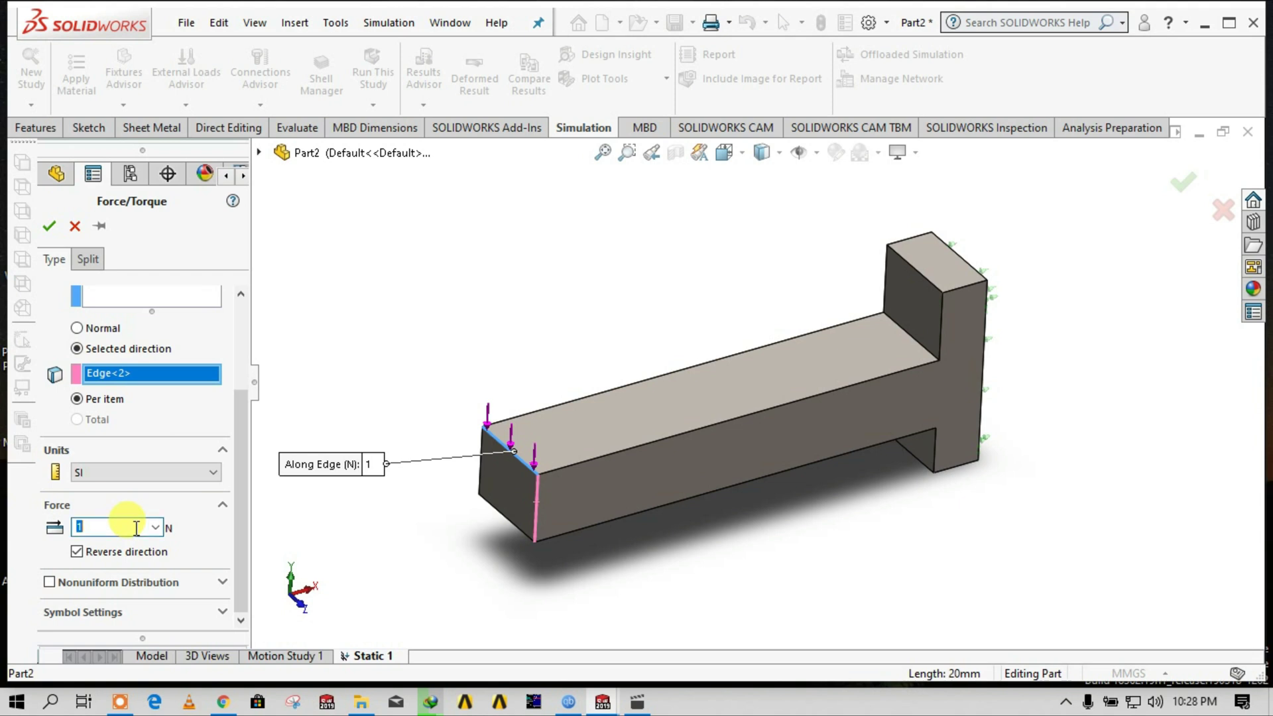
type("5")
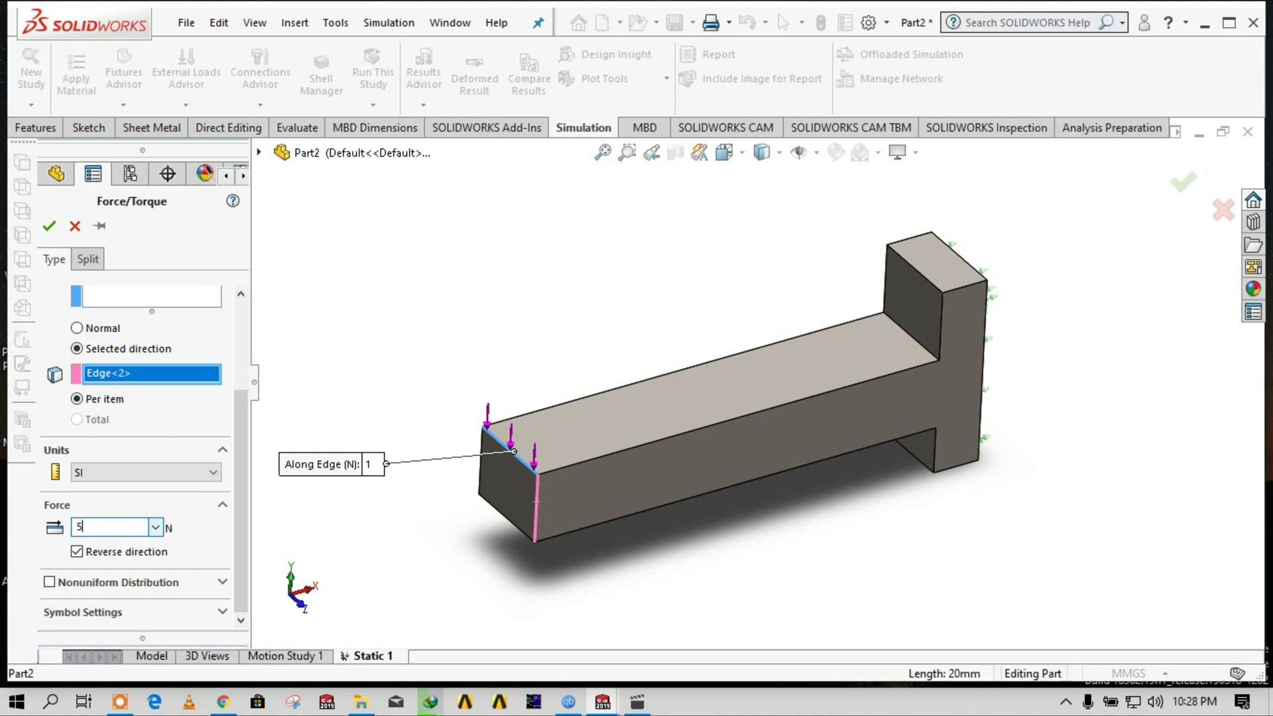
type("00")
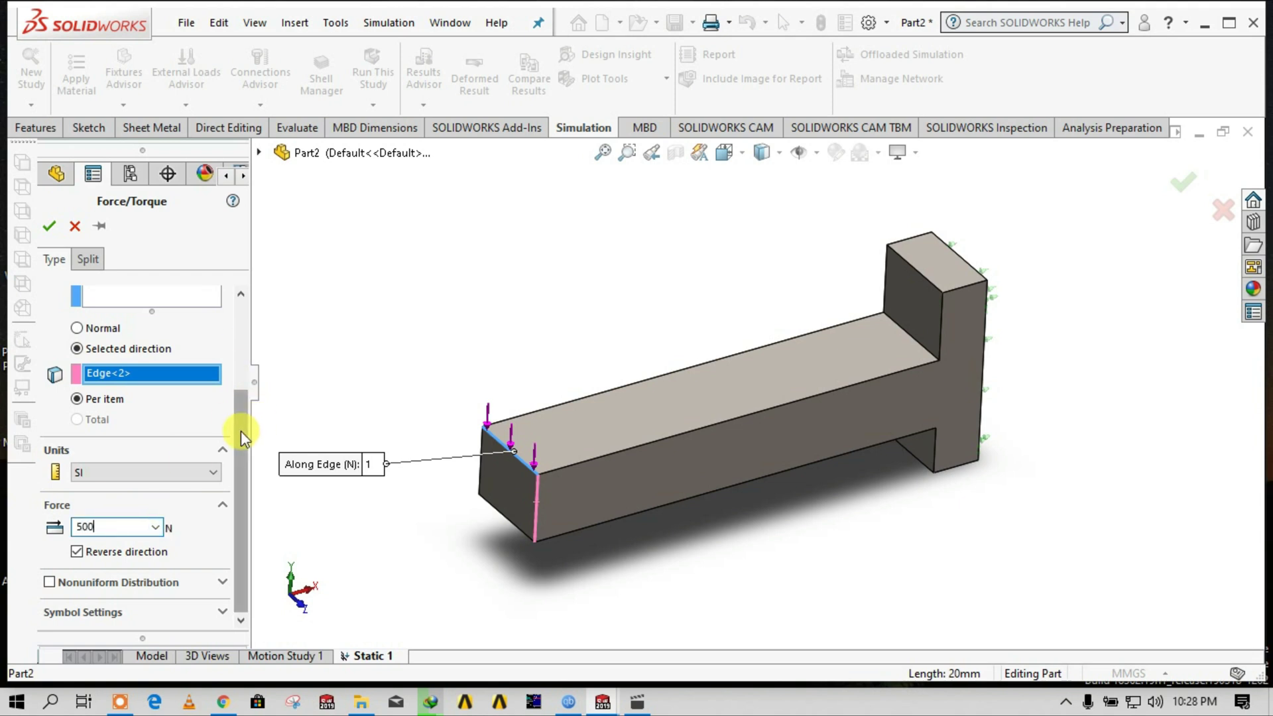
left_click_drag(241, 430, 242, 341)
left_click(49, 226)
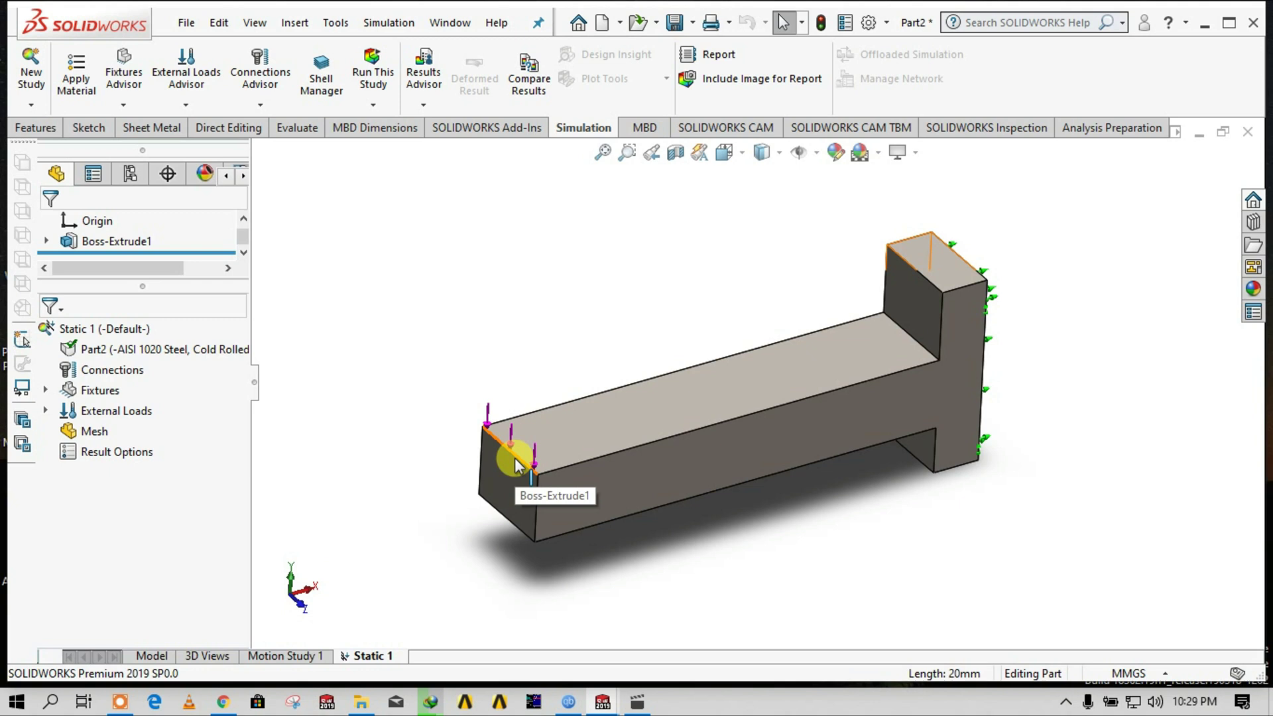
Run the static study and start an animation of the von Mises stress plot.
left_click(378, 68)
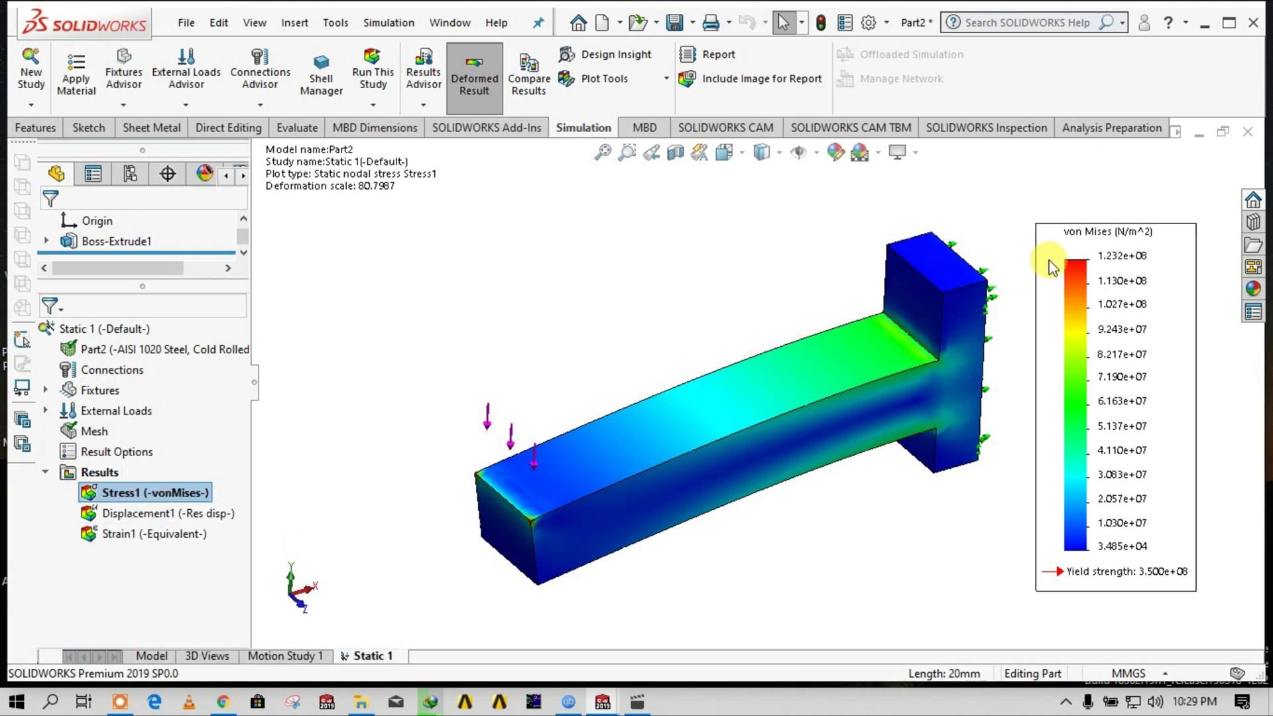
left_click(162, 516)
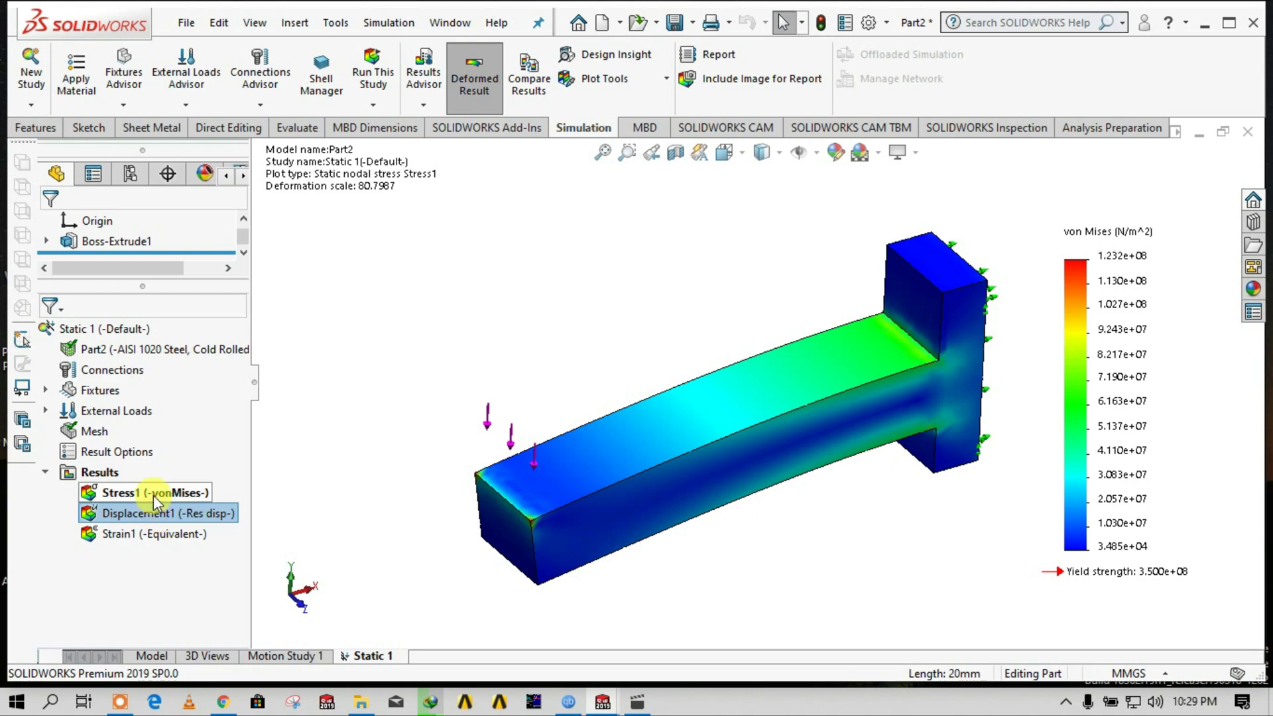
left_click(153, 495)
right_click(153, 491)
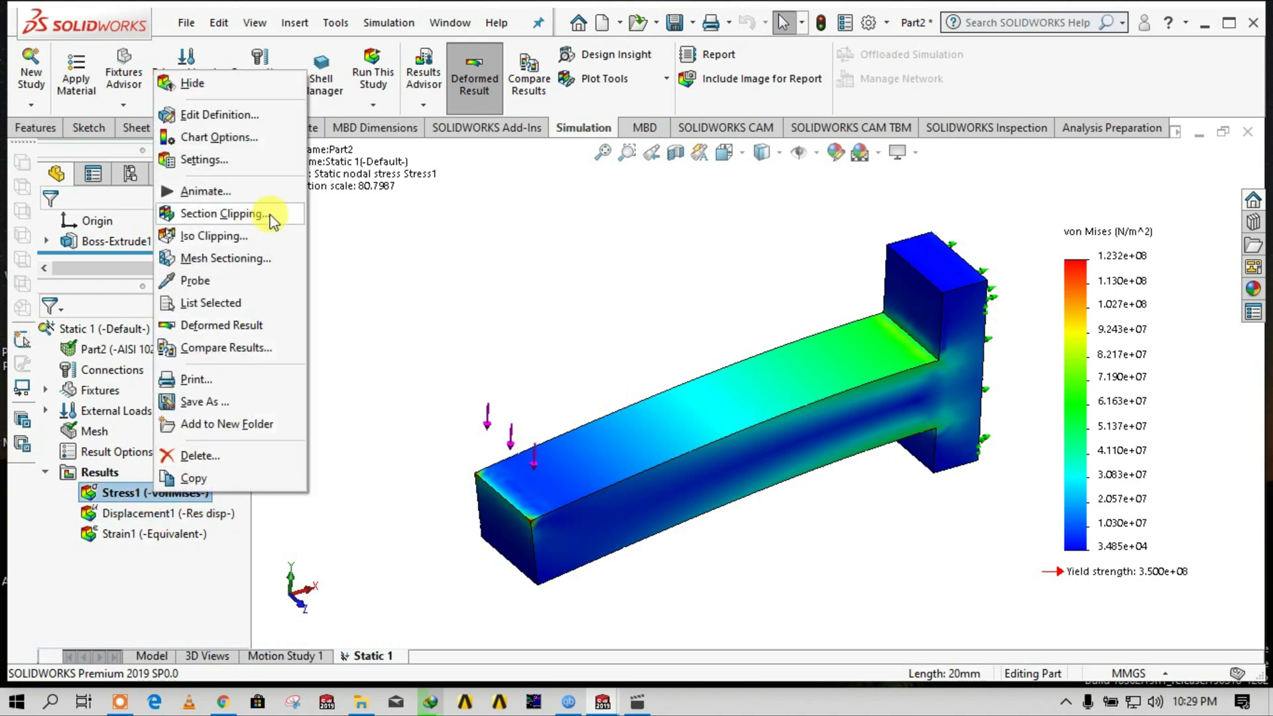
left_click(272, 192)
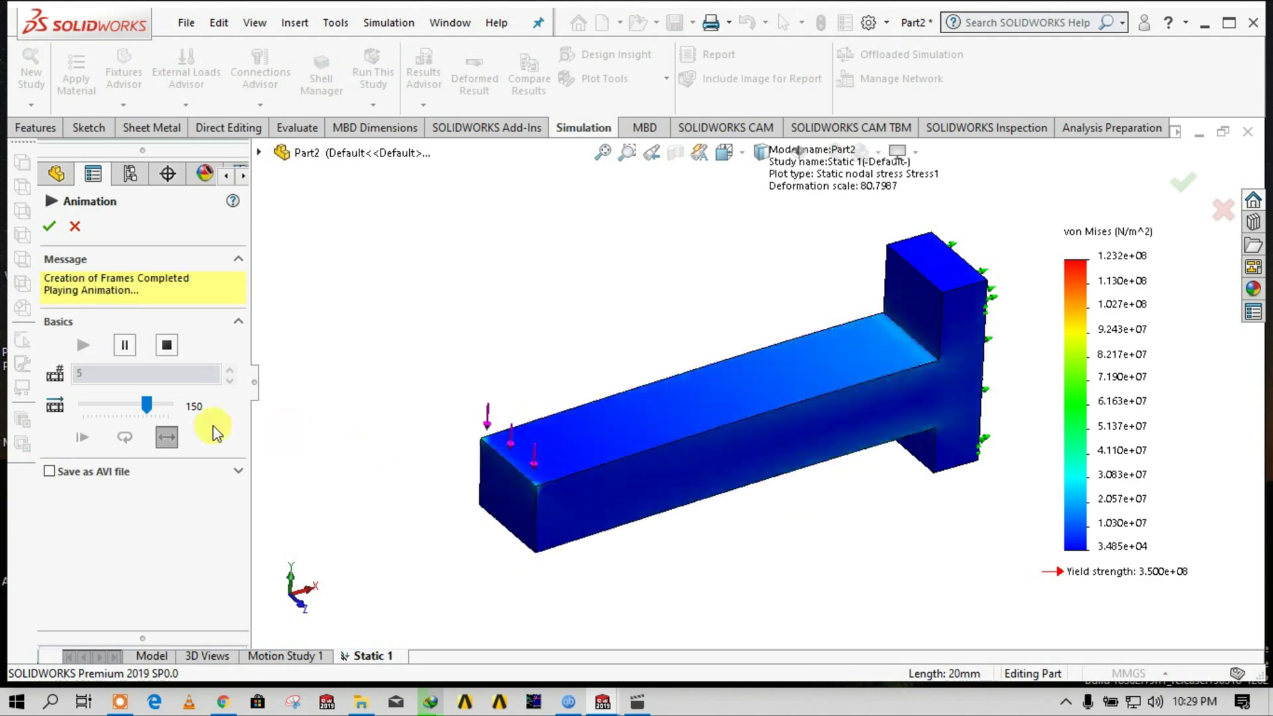
Try to play the stress animation with 100 frames at speed 200, reduce the speed to 167, and stop it.
left_click(169, 344)
double_click(66, 311)
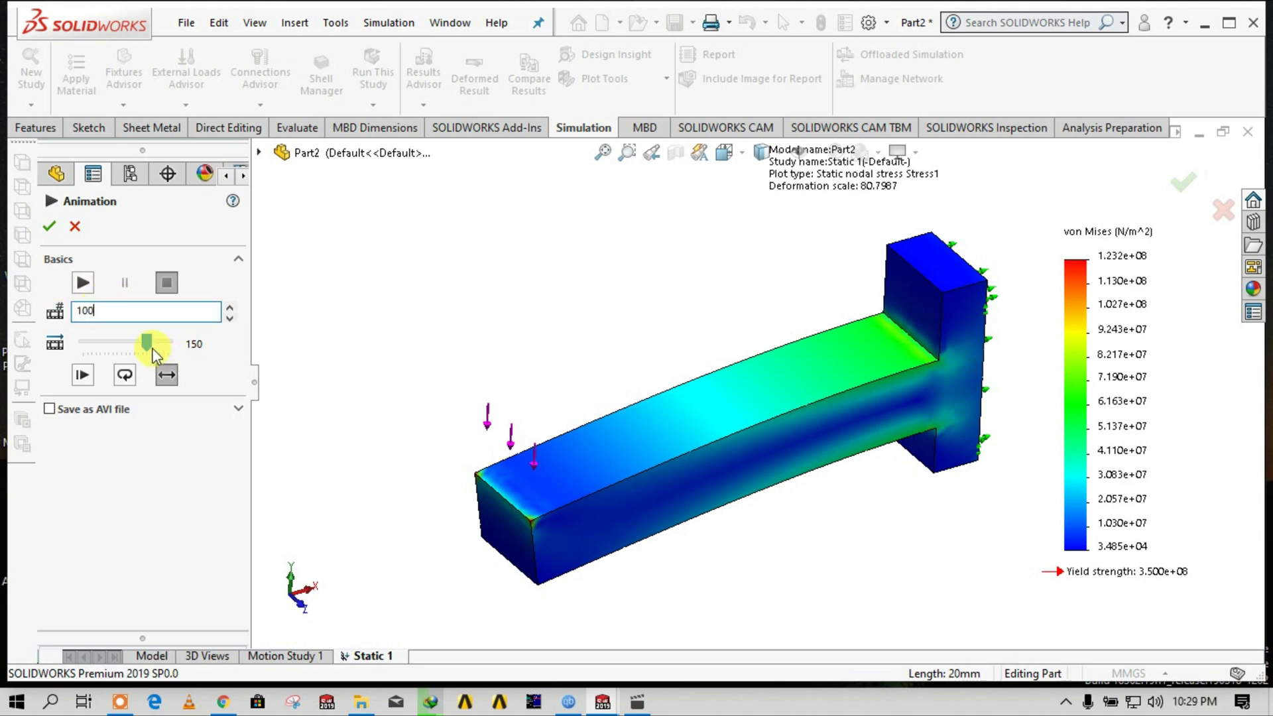
left_click_drag(162, 342, 184, 348)
left_click(83, 283)
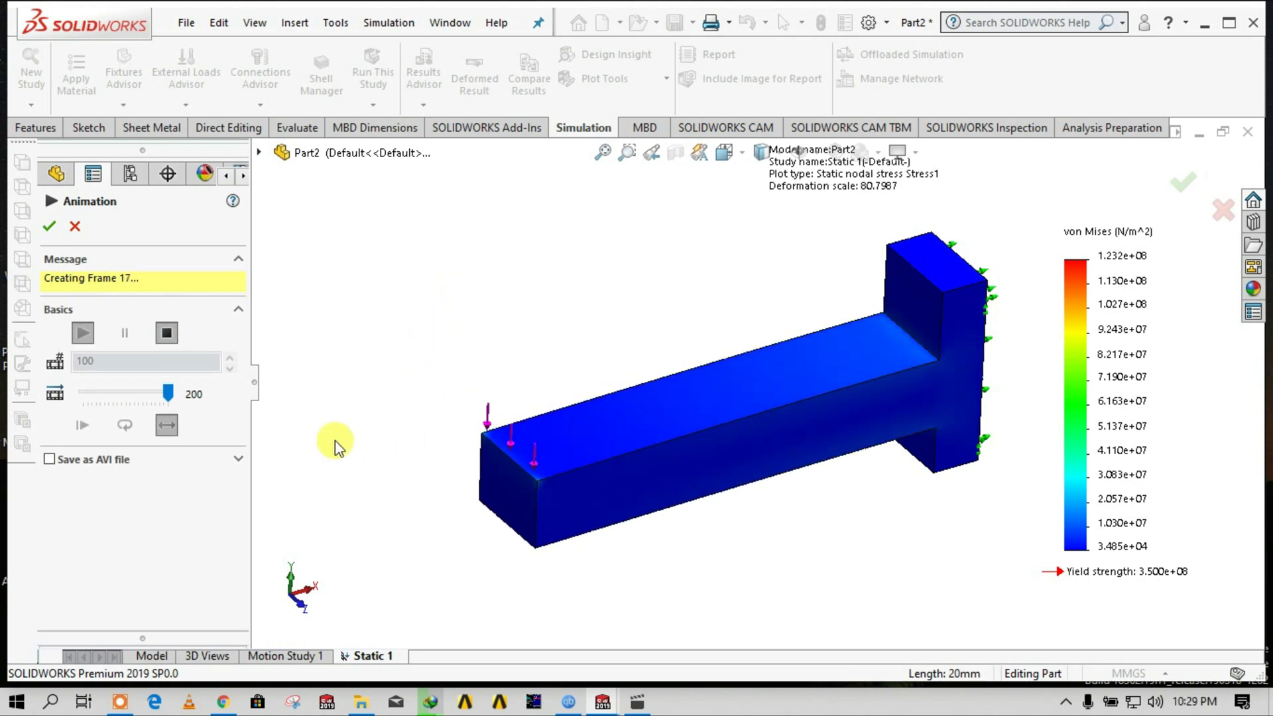
left_click_drag(167, 396, 153, 393)
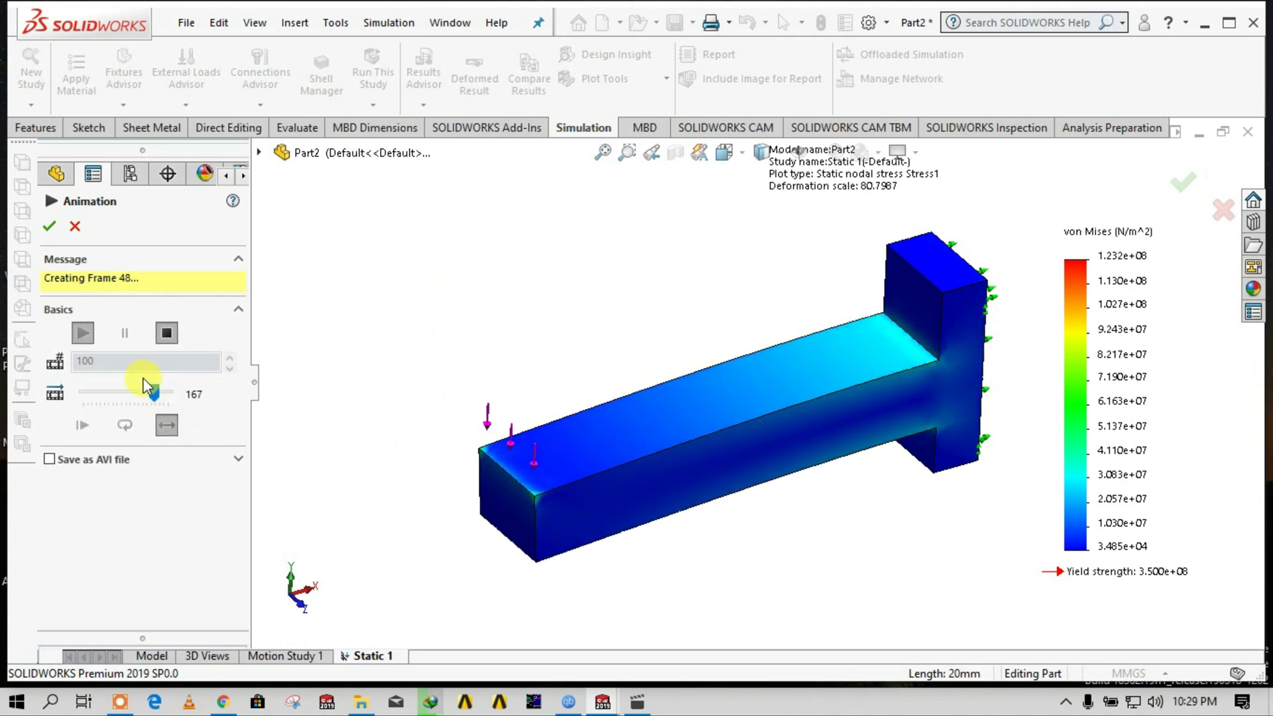
left_click(166, 331)
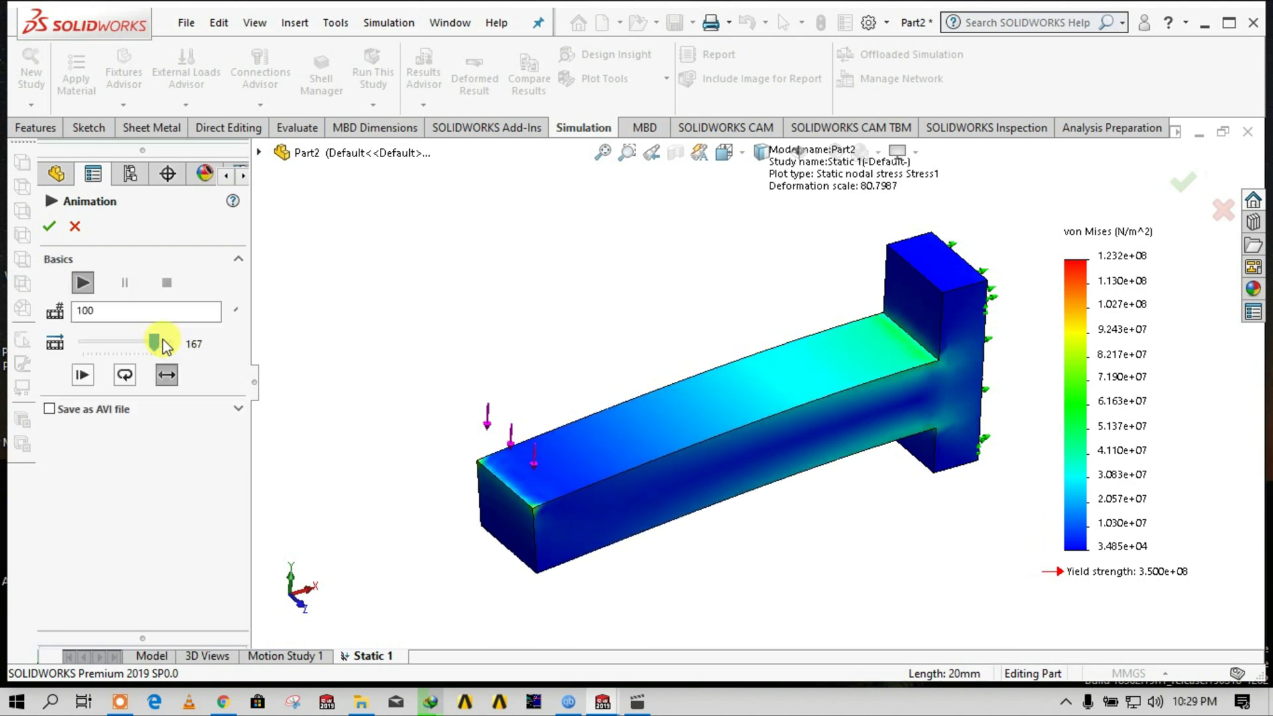
Play the stress animation with 50 frames, raise its speed to 200, and leave the animation.
double_click(103, 312)
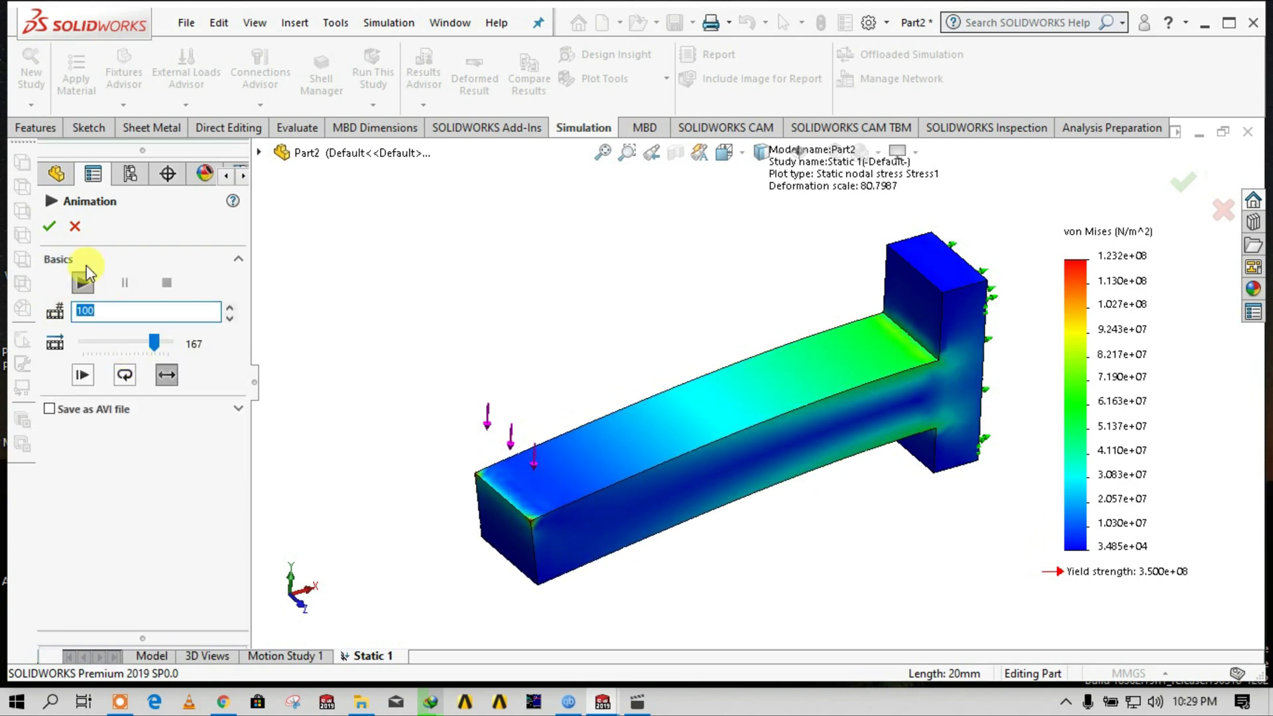
type("50")
left_click(83, 281)
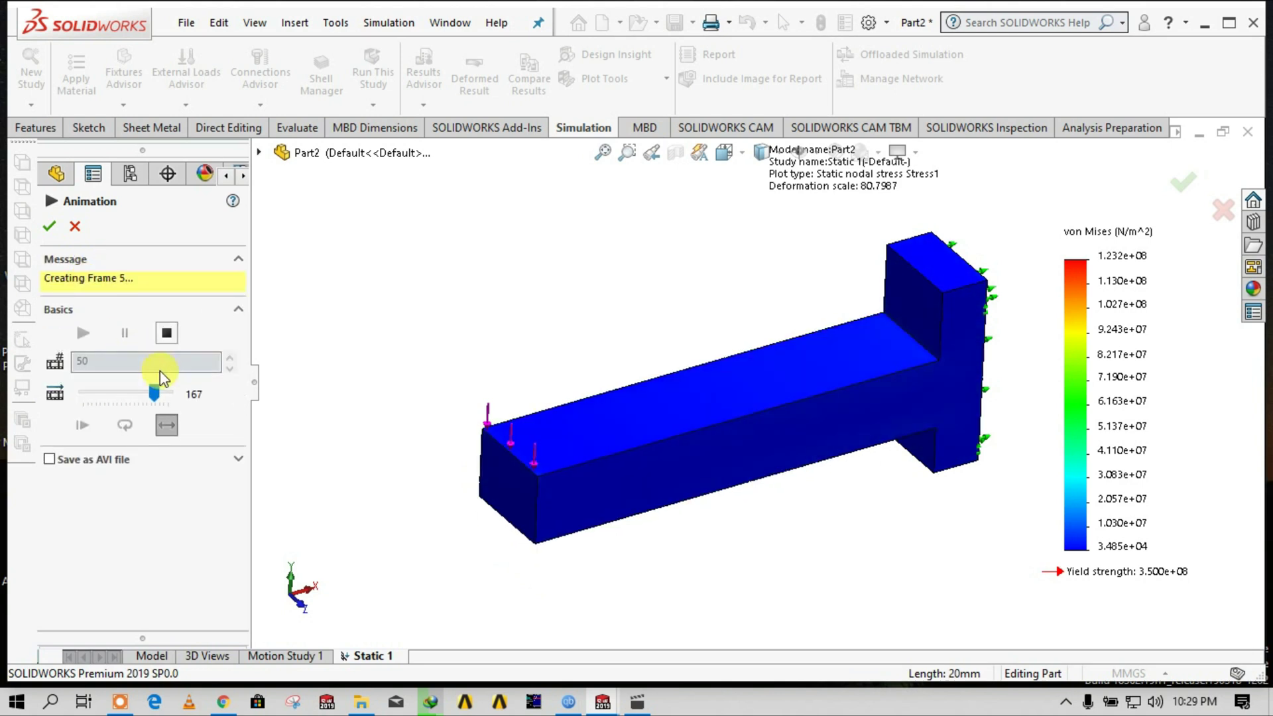
left_click_drag(153, 392, 177, 398)
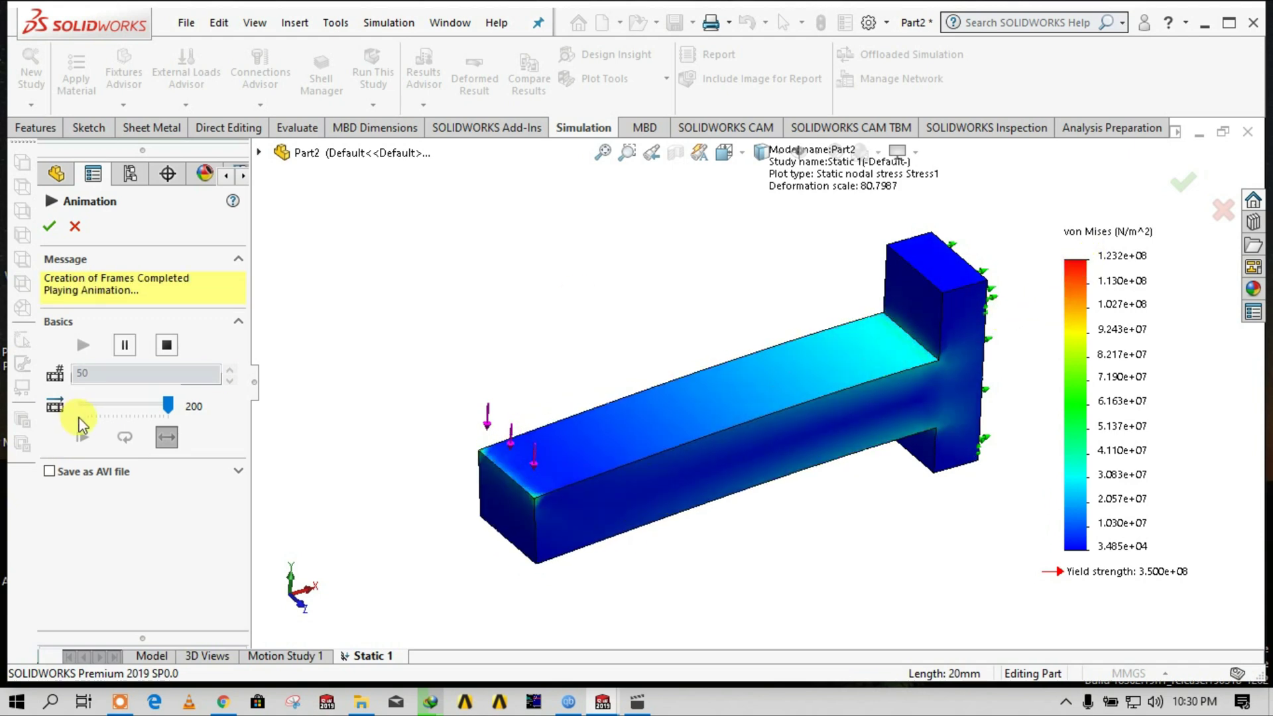
left_click(74, 228)
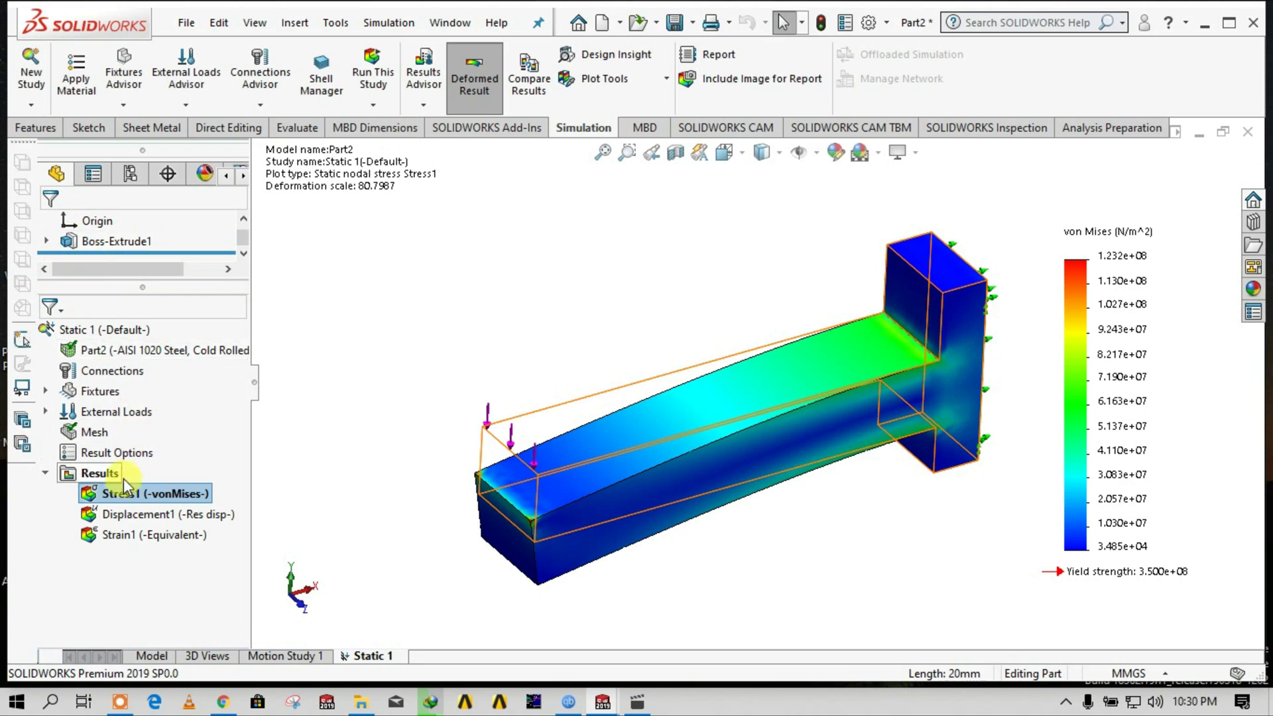
Show the resultant displacement plot of the beam.
right_click(123, 522)
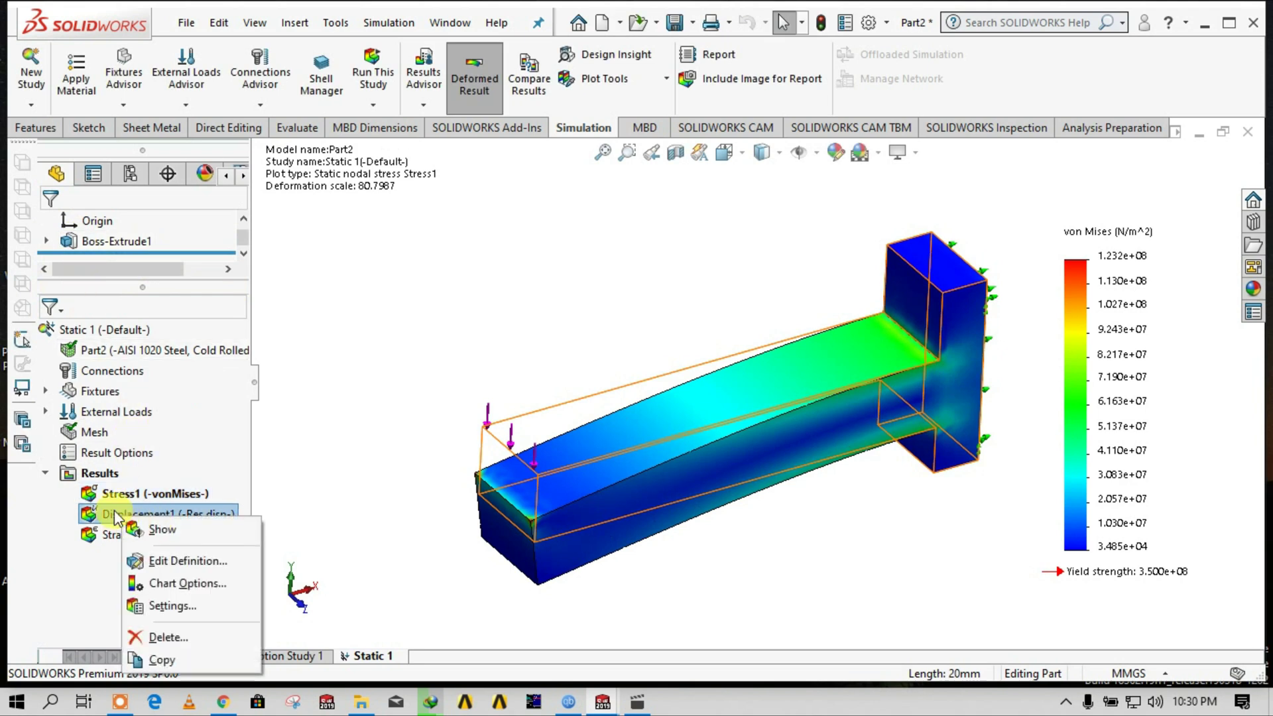
left_click(111, 519)
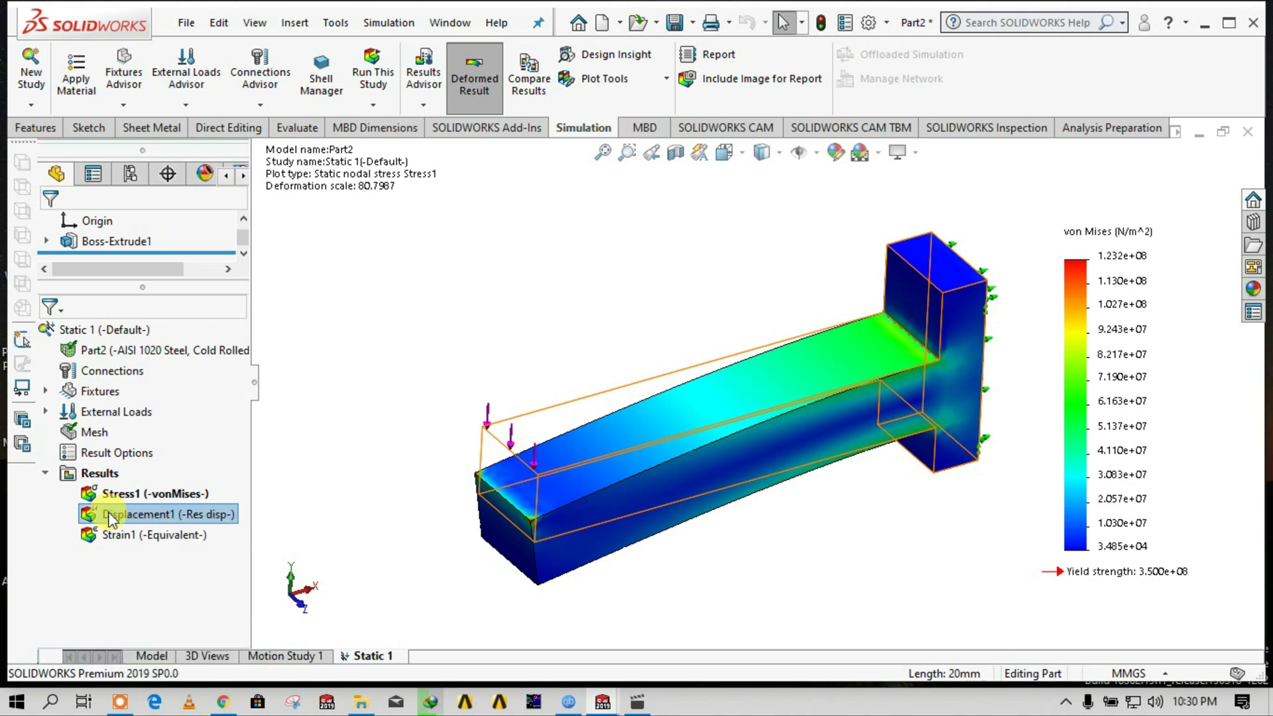
right_click(166, 515)
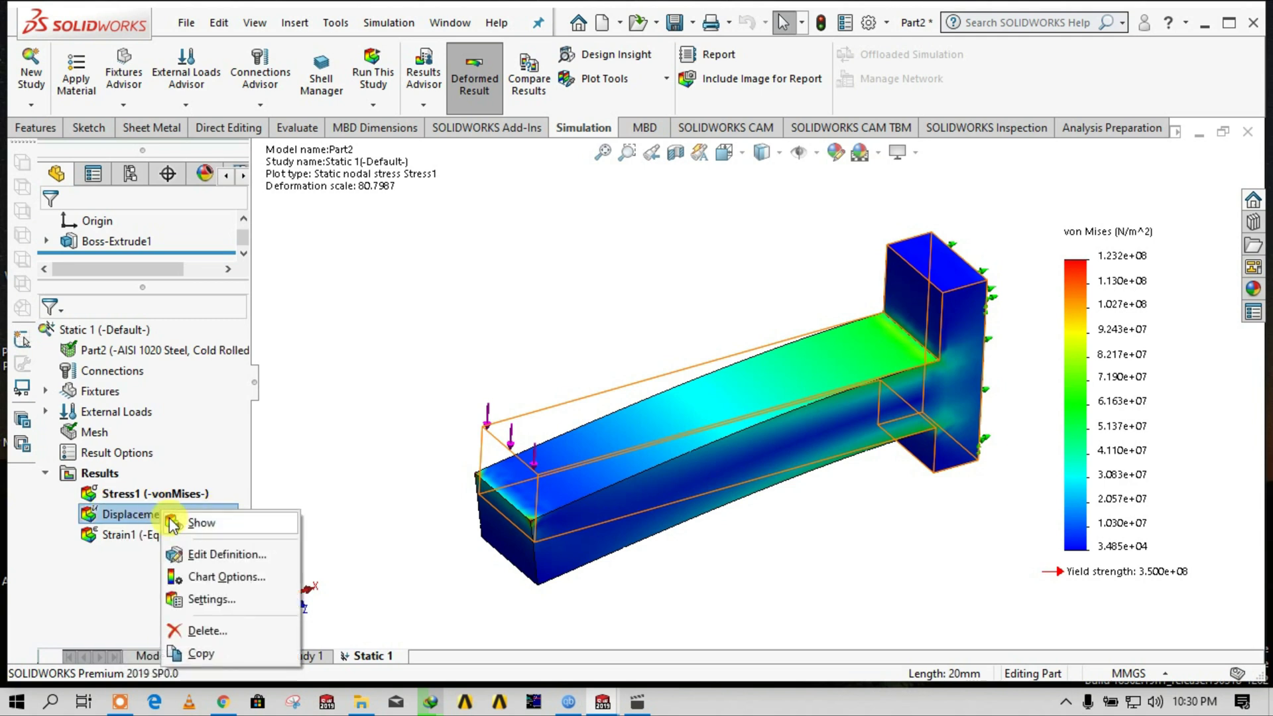
left_click(199, 523)
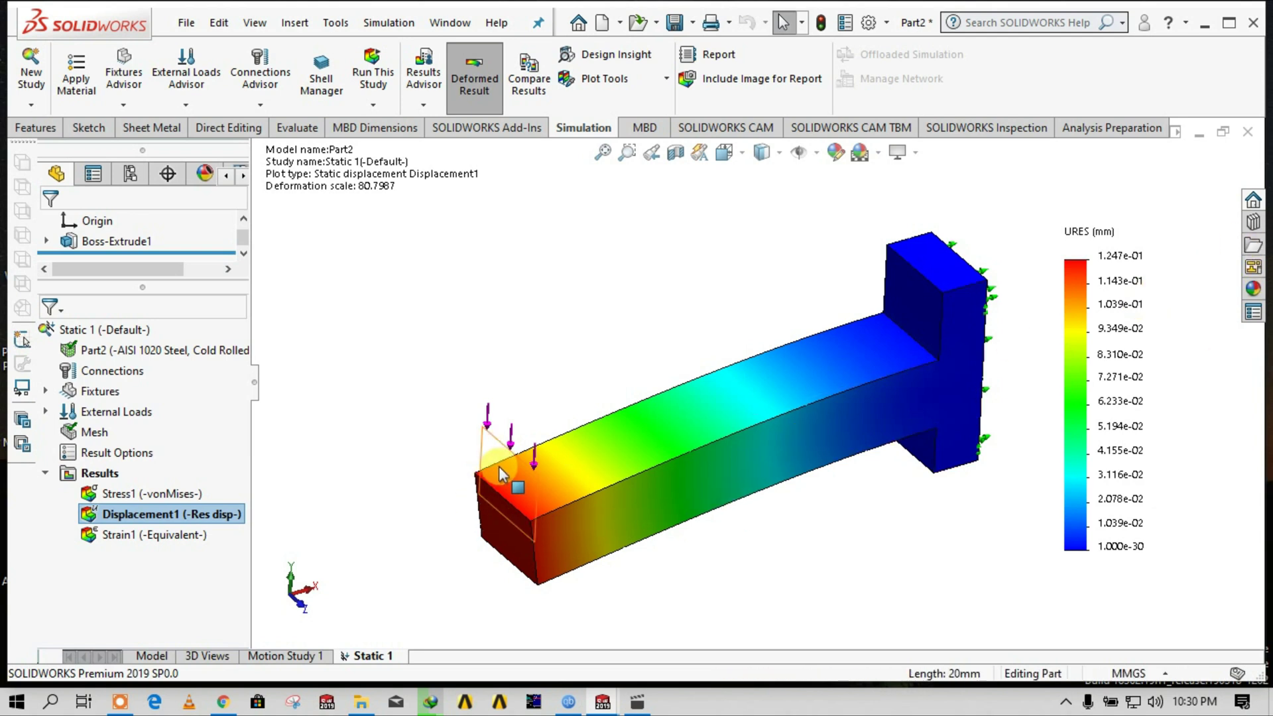
Show the equivalent strain plot of the beam.
right_click(105, 536)
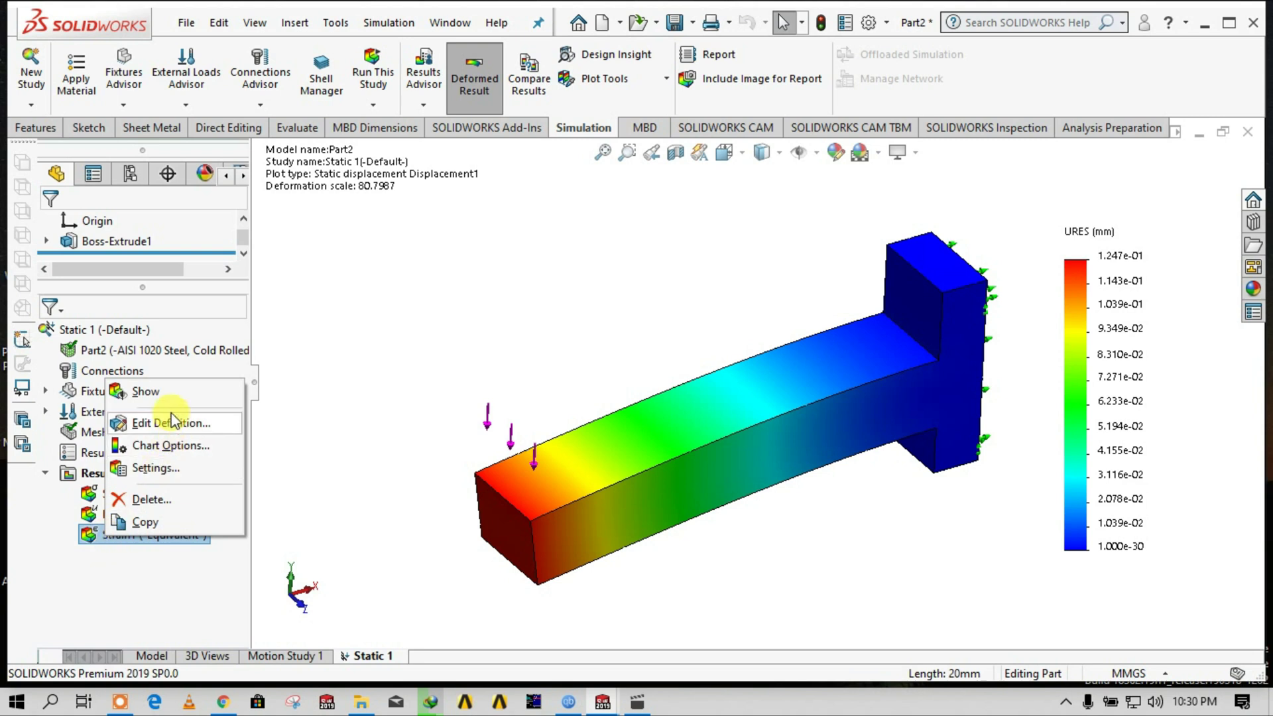
left_click(171, 394)
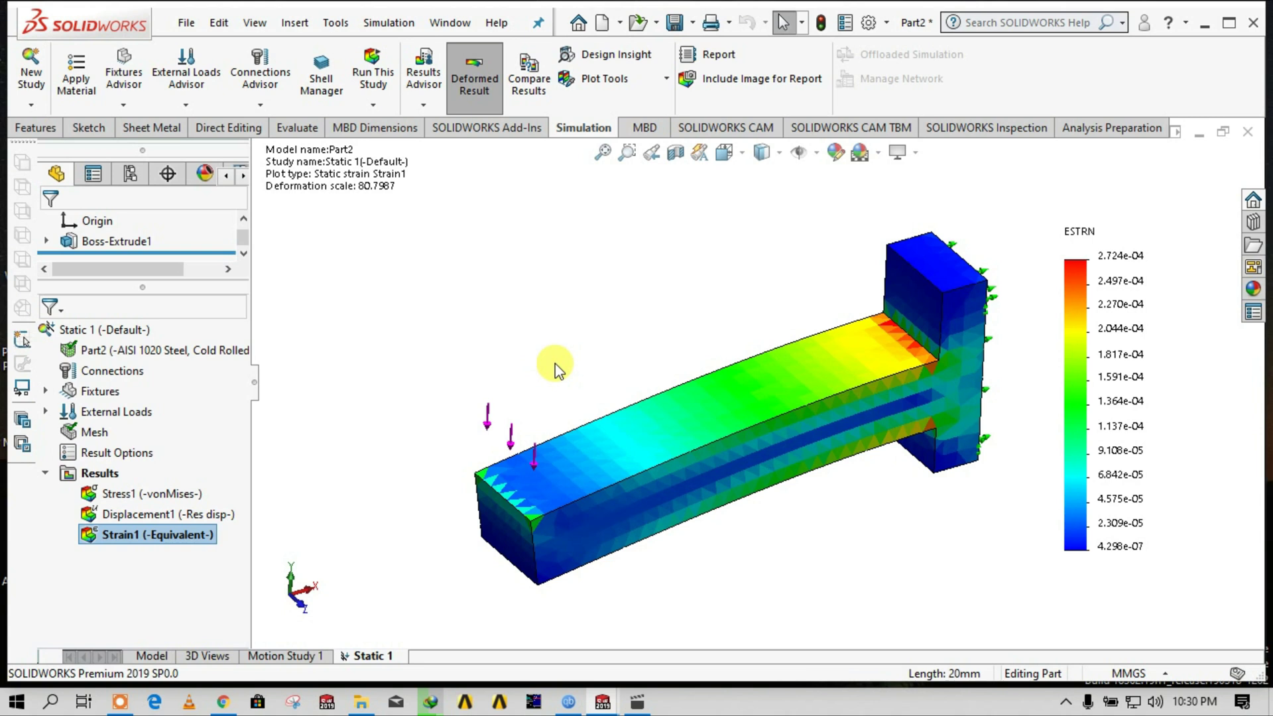
Start remeshing the beam, accept the deletion of the study's existing results, and enable the custom mesh parameters.
left_click(86, 434)
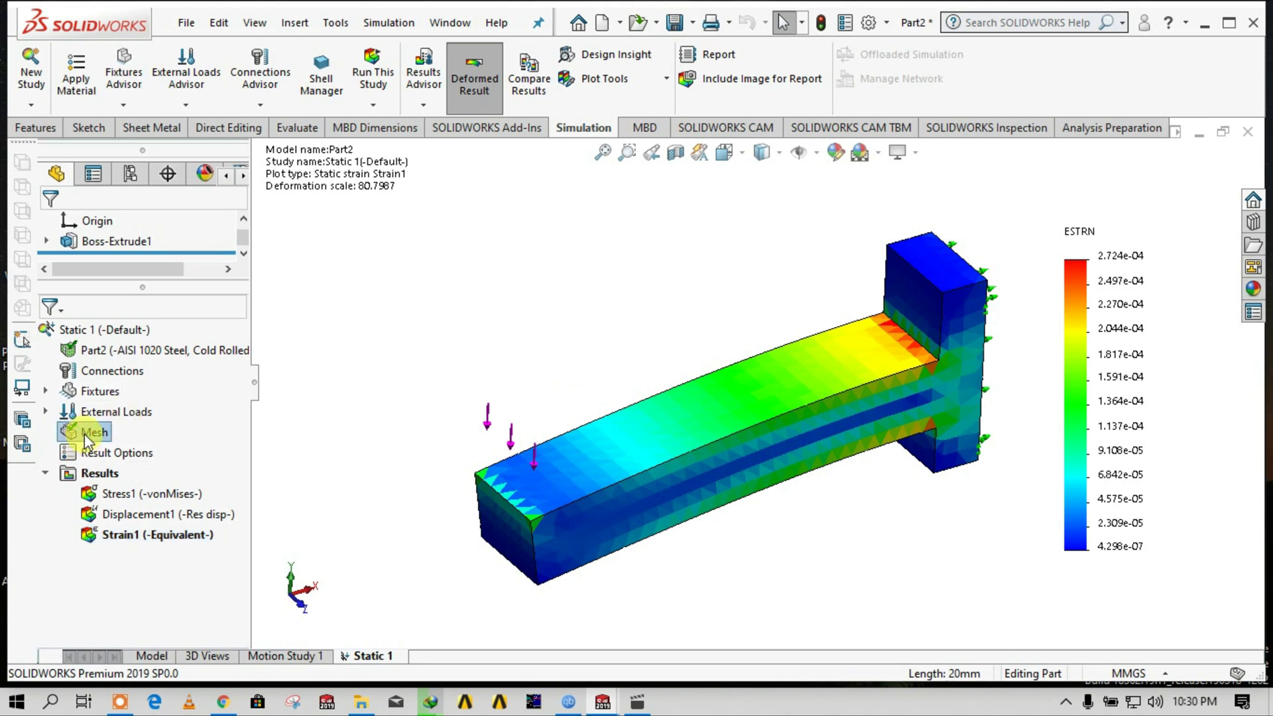
right_click(85, 434)
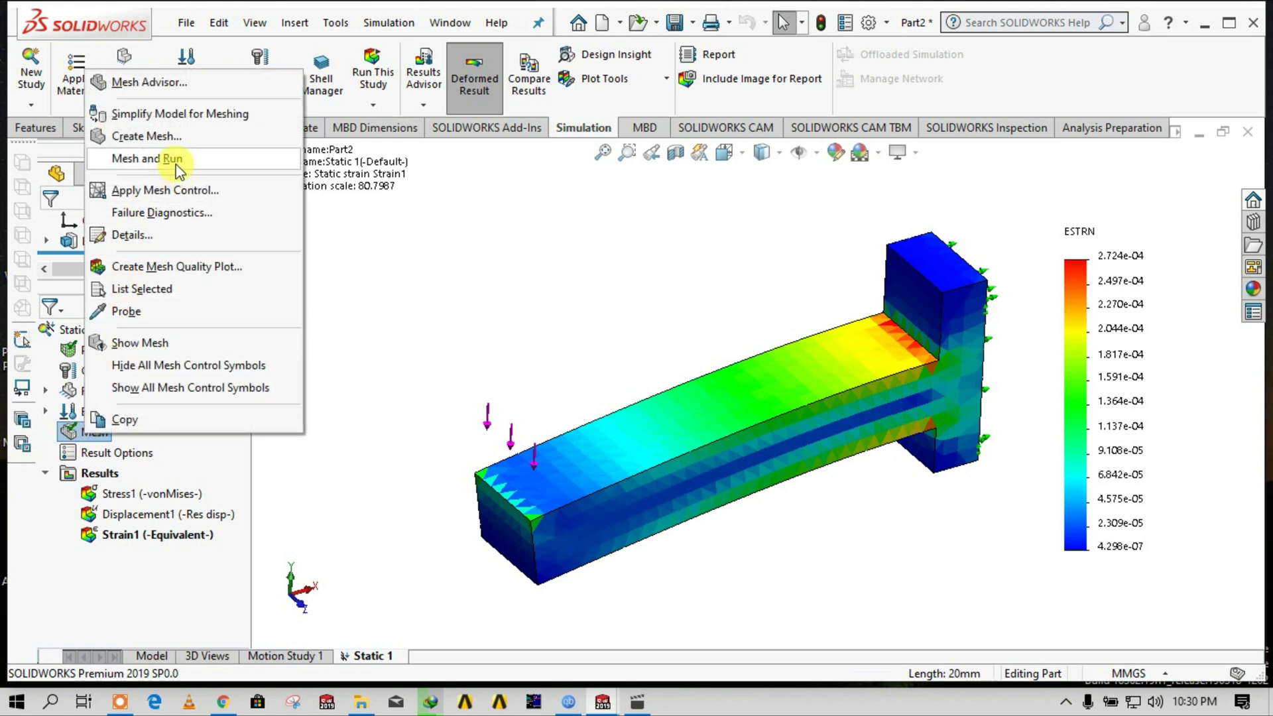
left_click(463, 270)
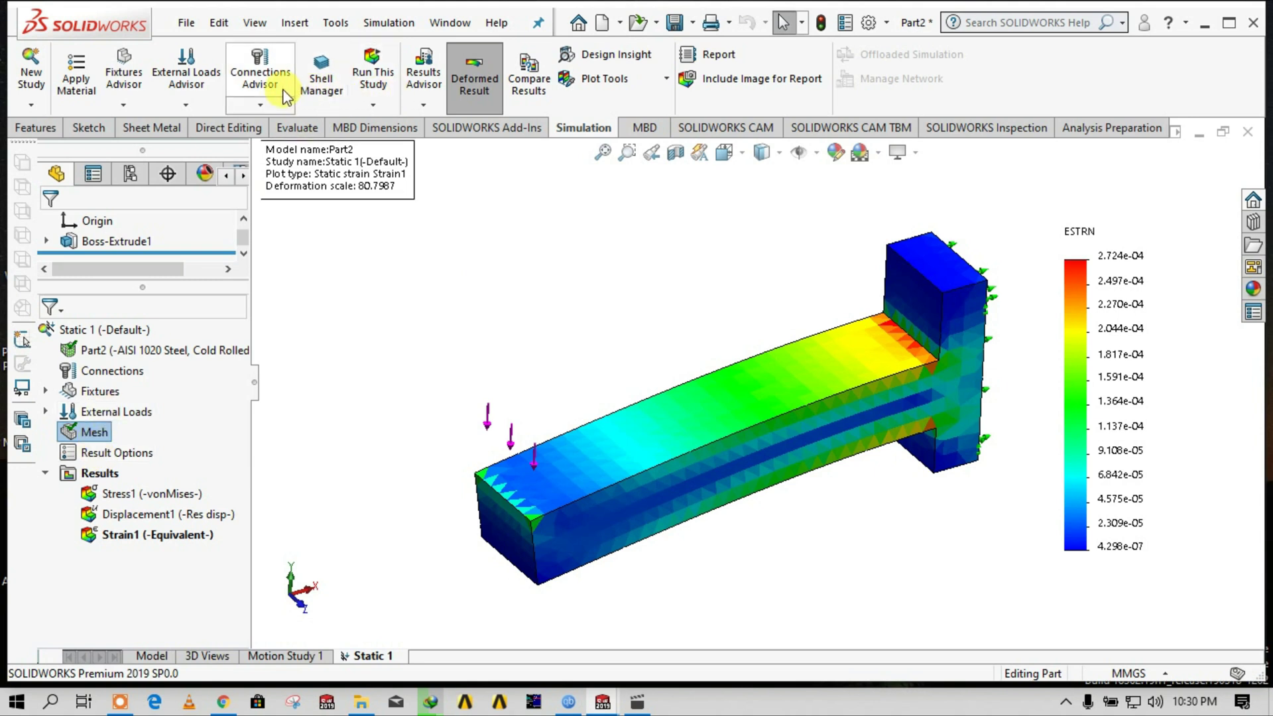
right_click(98, 432)
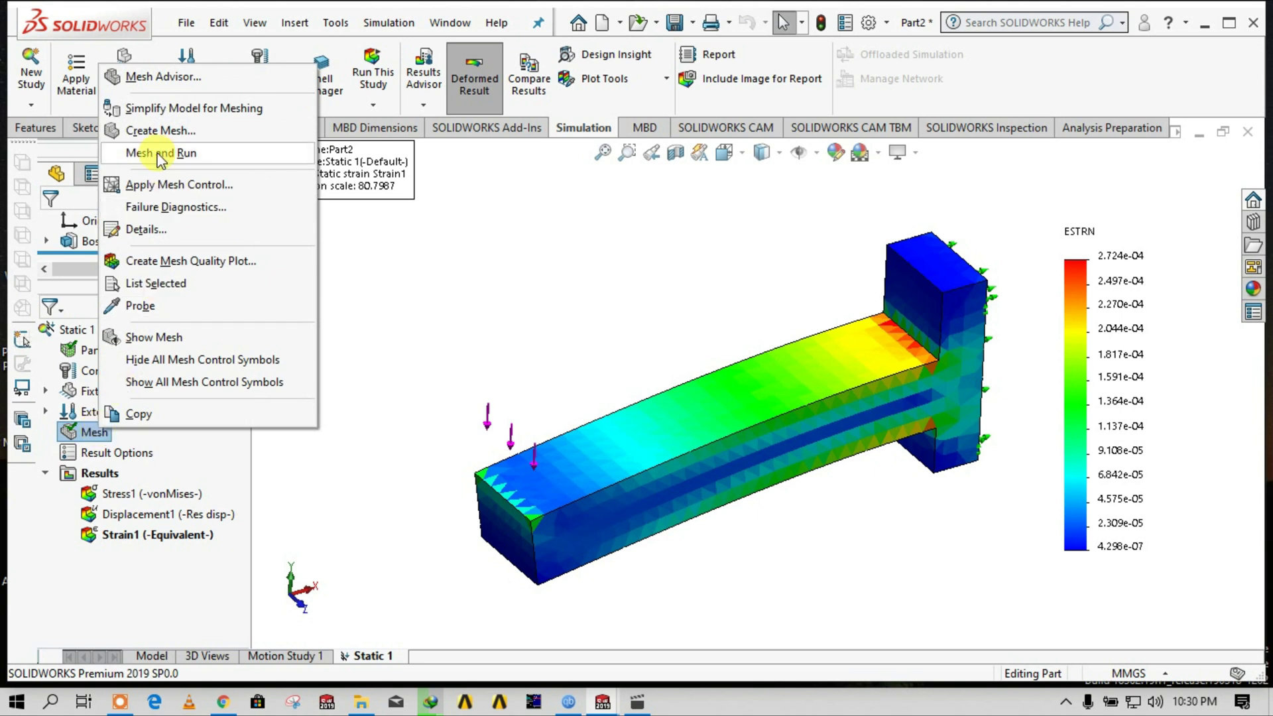
left_click(157, 132)
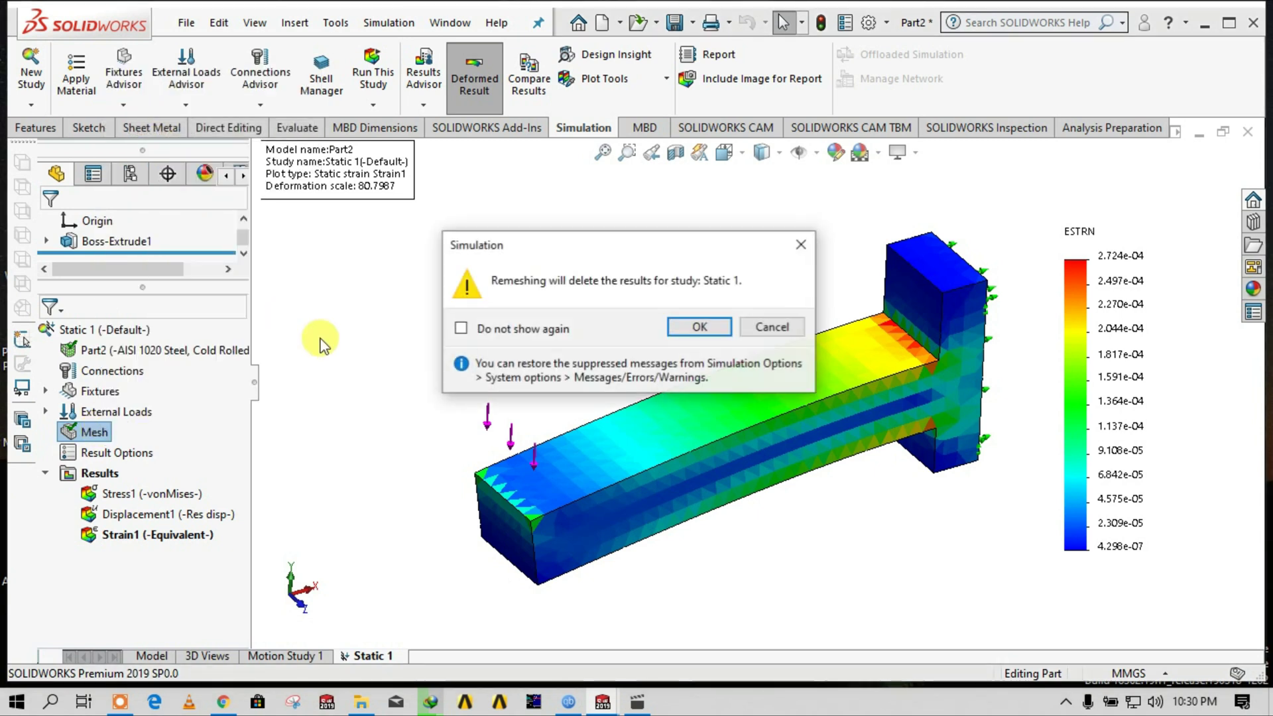
left_click(539, 334)
left_click(674, 328)
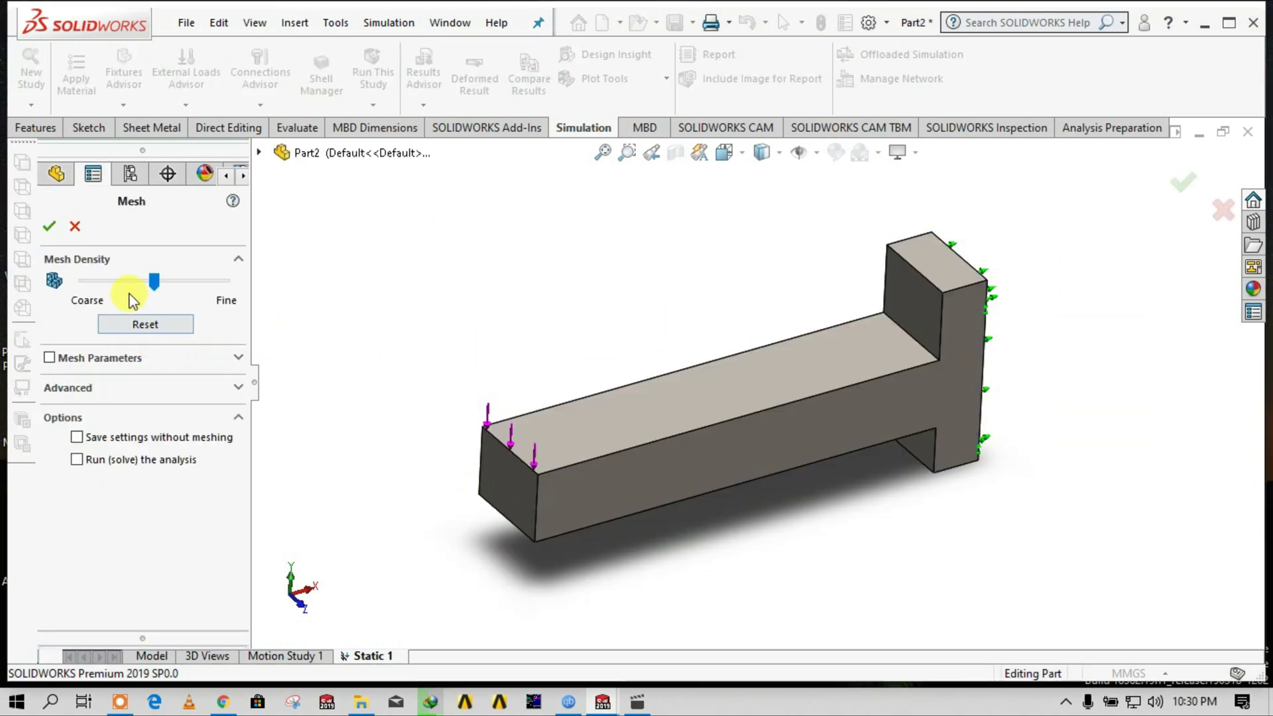
left_click(234, 357)
Try a standard mesh with a global element size of 5 mm and a tolerance of 1 mm.
left_click(93, 481)
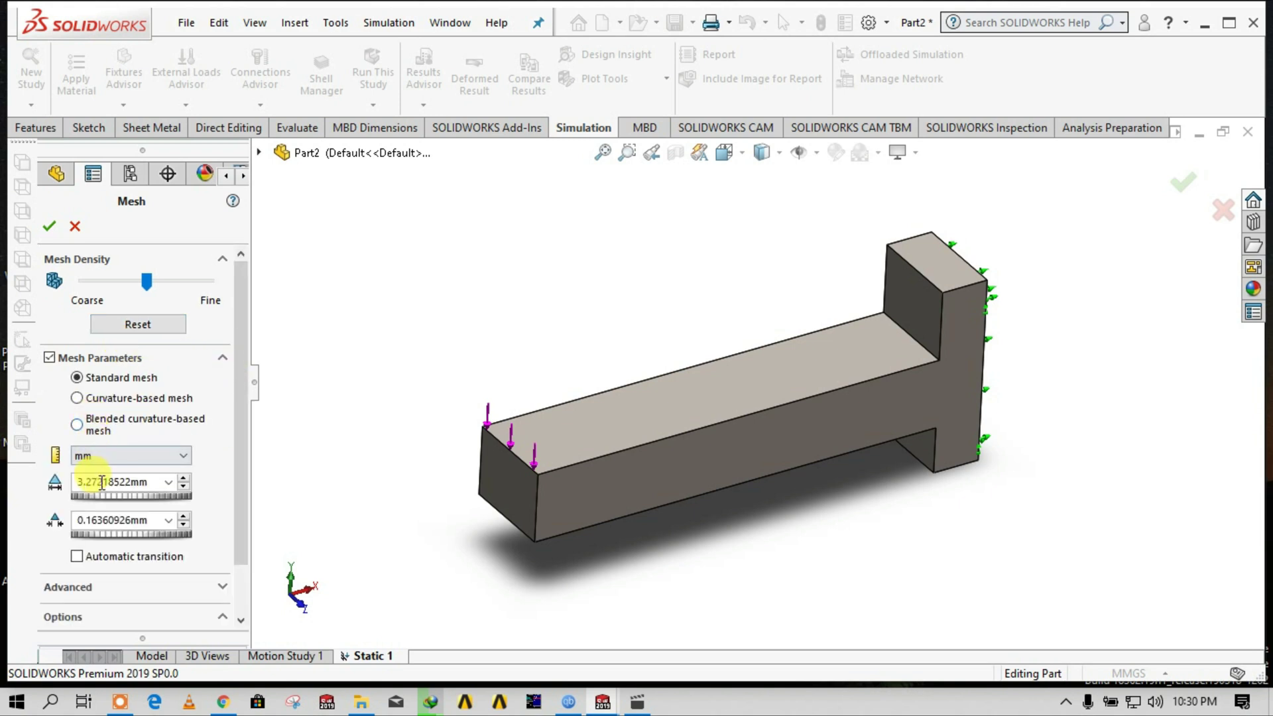
double_click(92, 481)
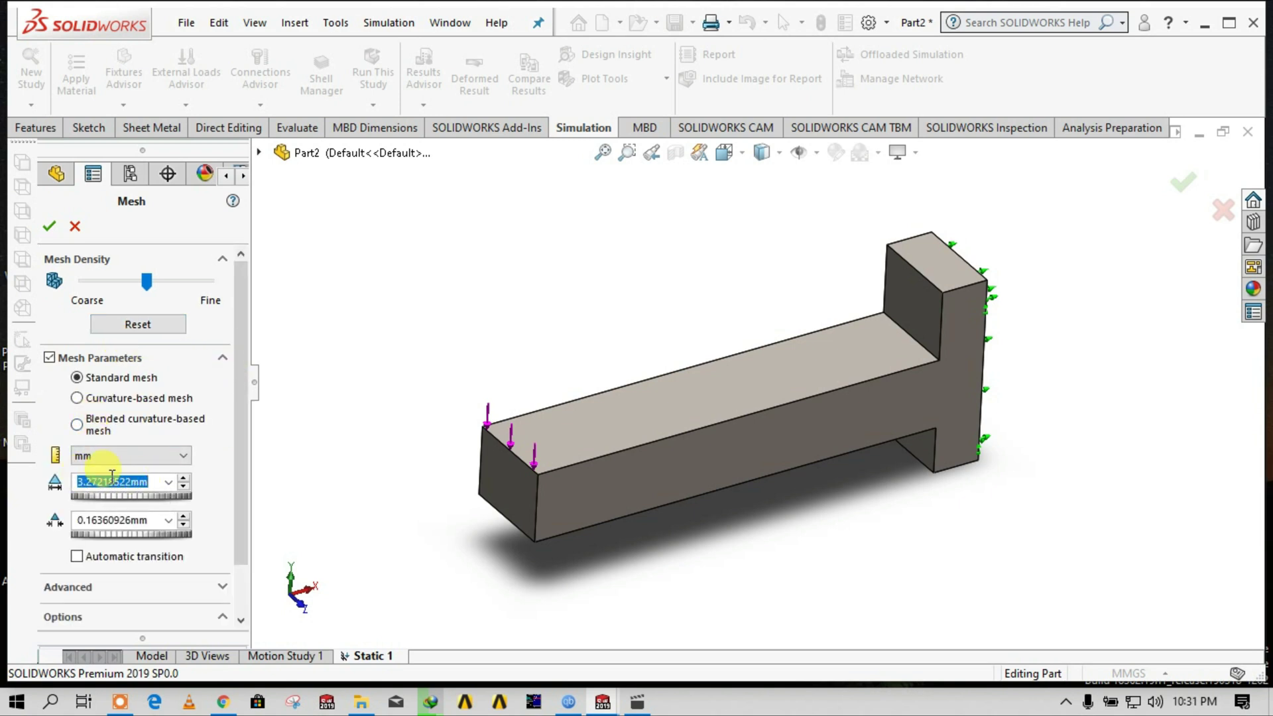
type("5")
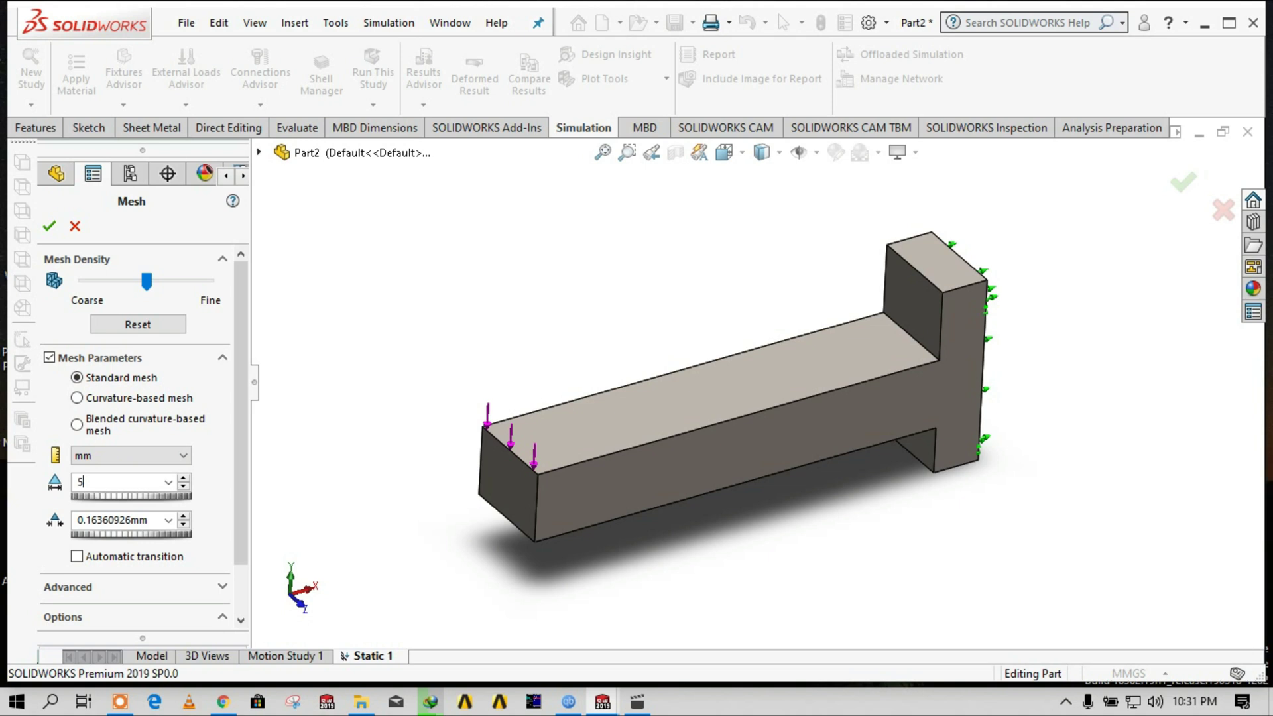
double_click(156, 520)
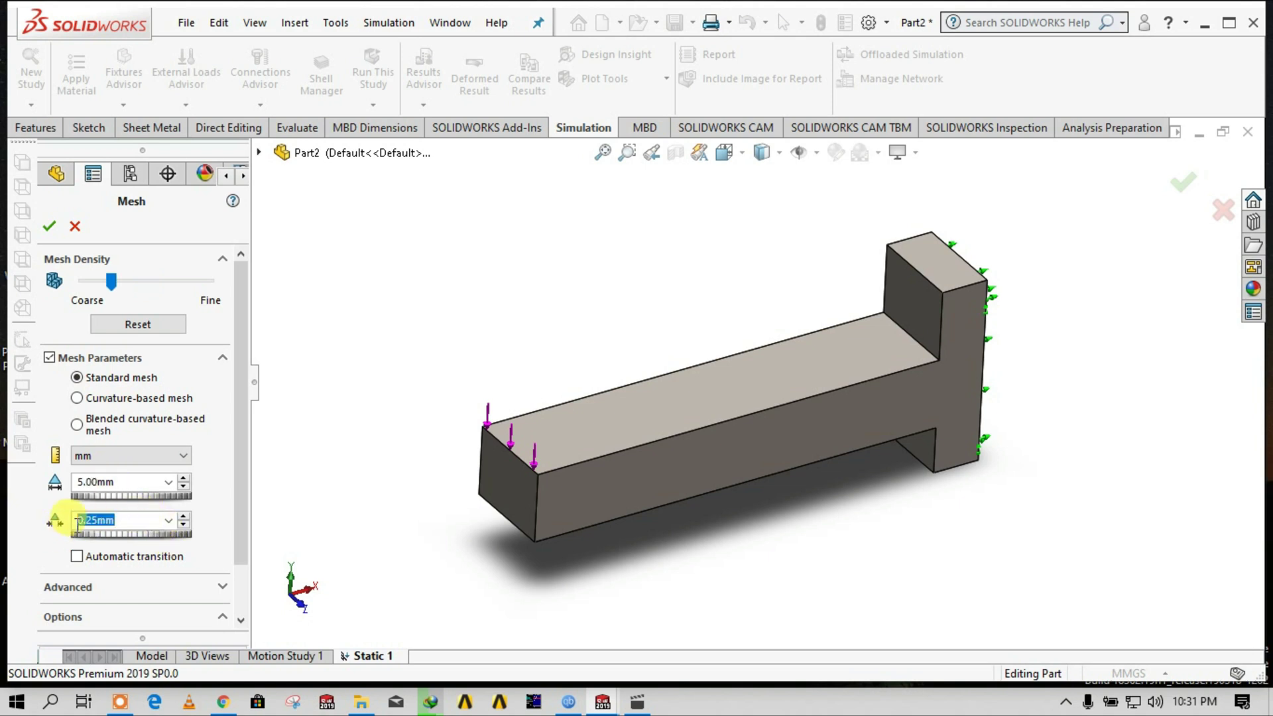
type("1")
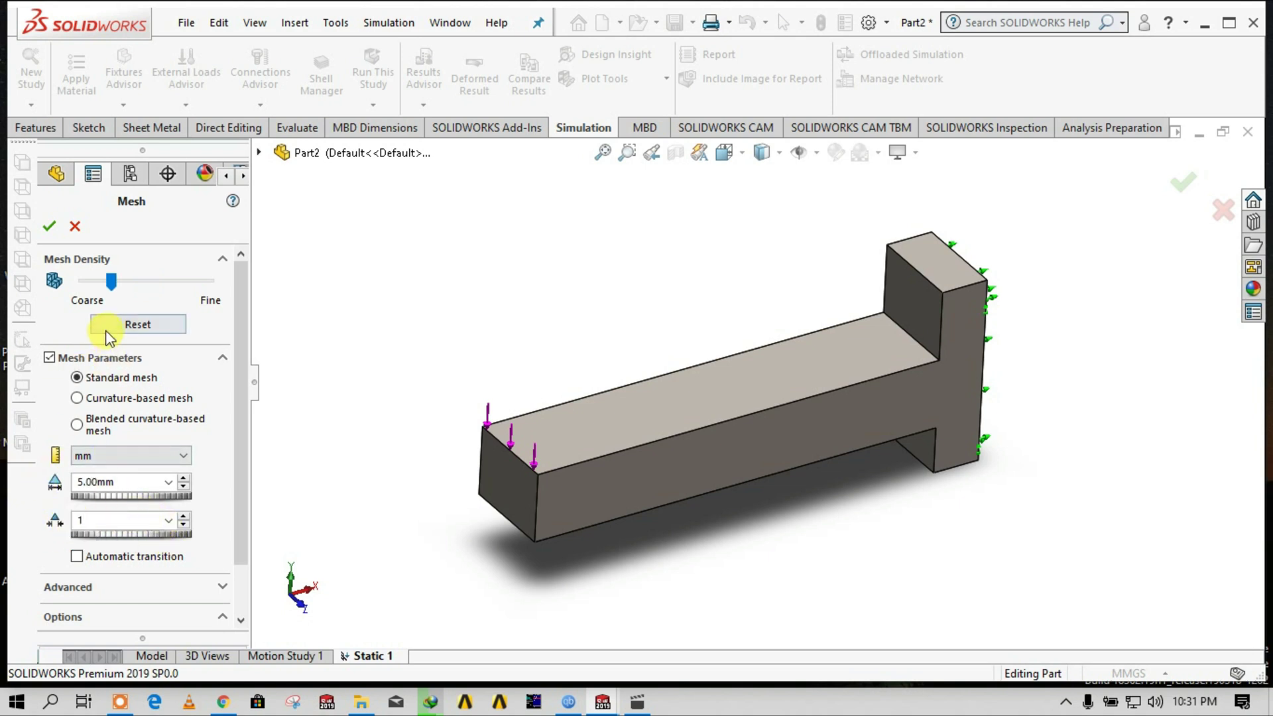
Mesh the beam at a slightly finer density with an element size of about 3.84 mm, and run the static study.
left_click_drag(111, 281, 135, 281)
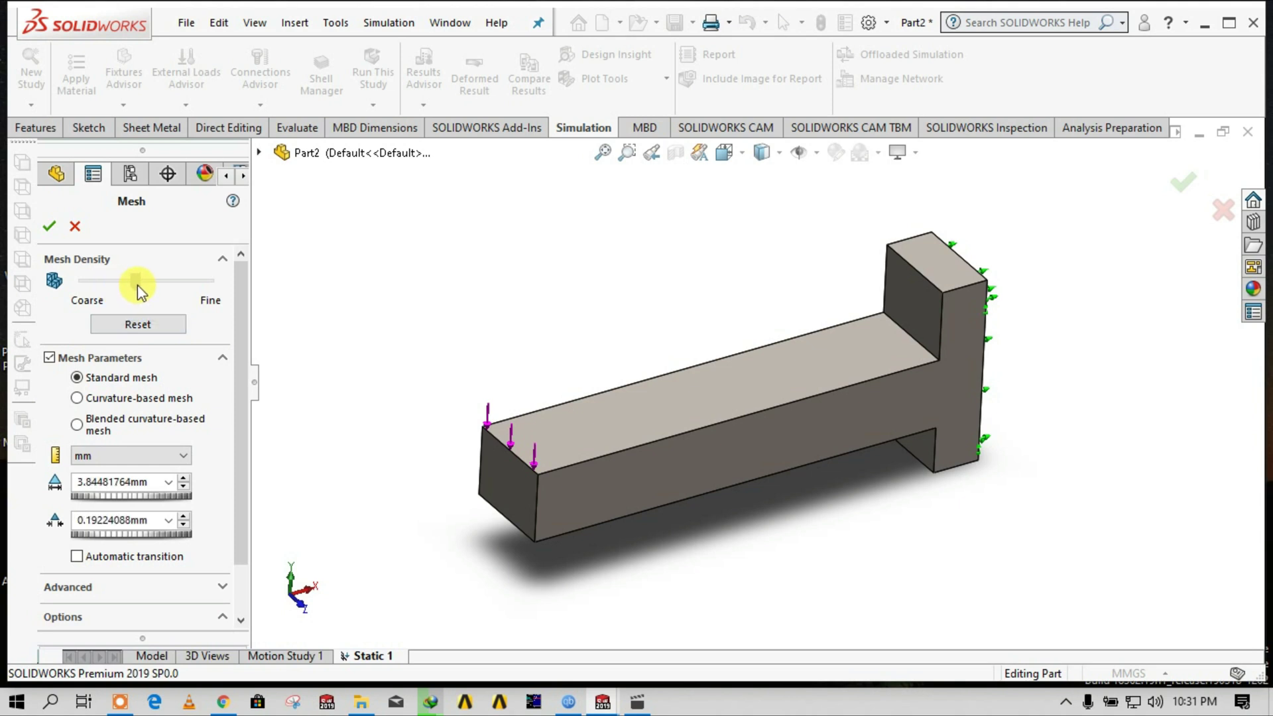
left_click(49, 226)
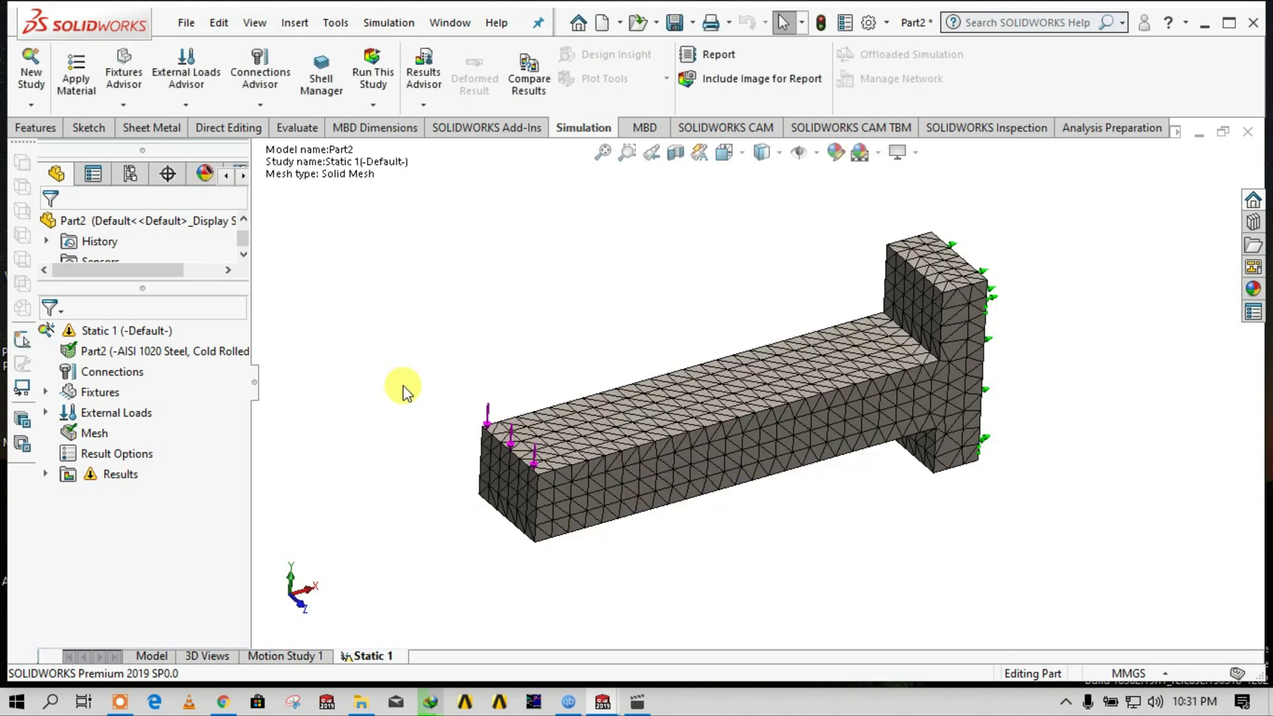
scroll(239, 272, "down", 3)
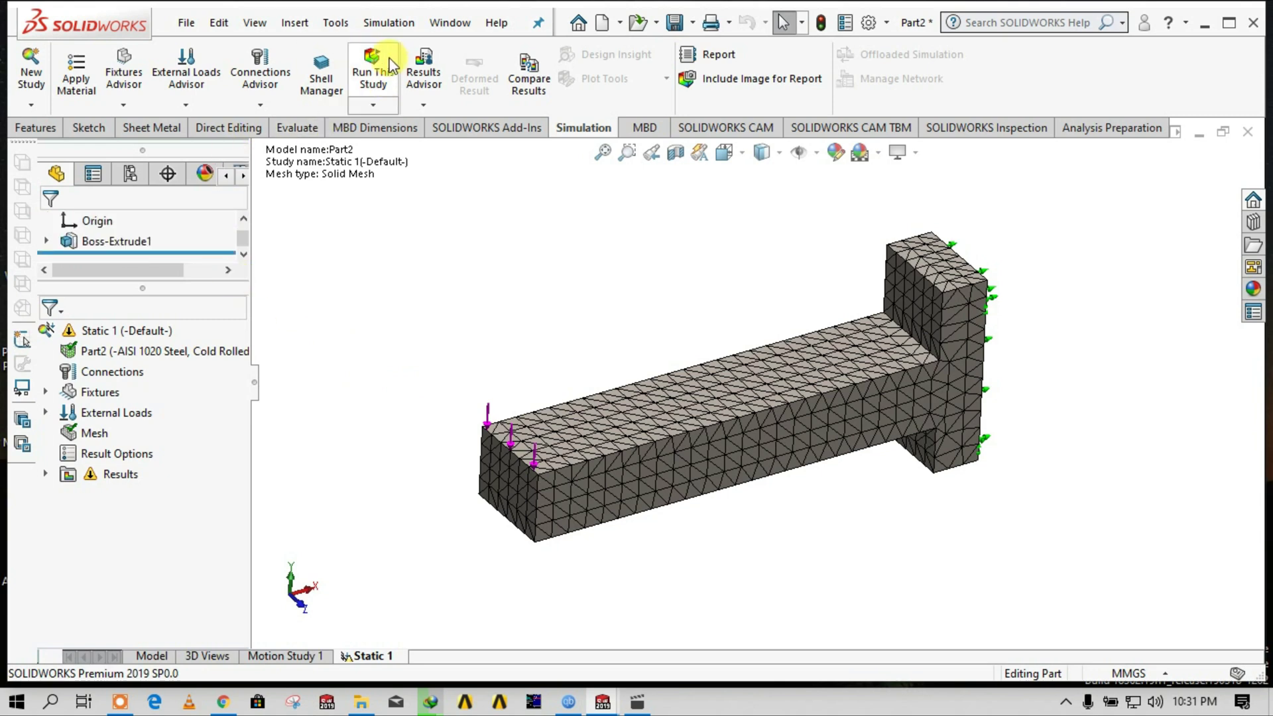
left_click(372, 74)
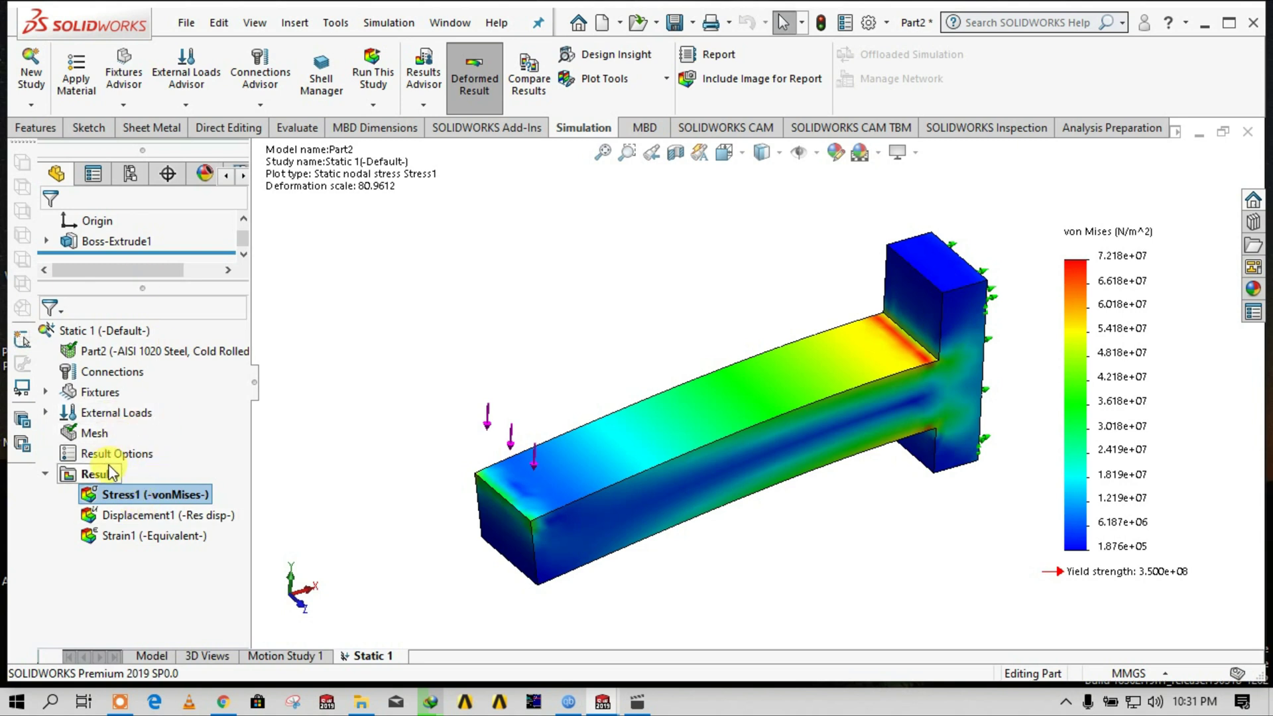
Remesh the beam with a standard mesh using a global element size of 1 mm.
left_click(96, 435)
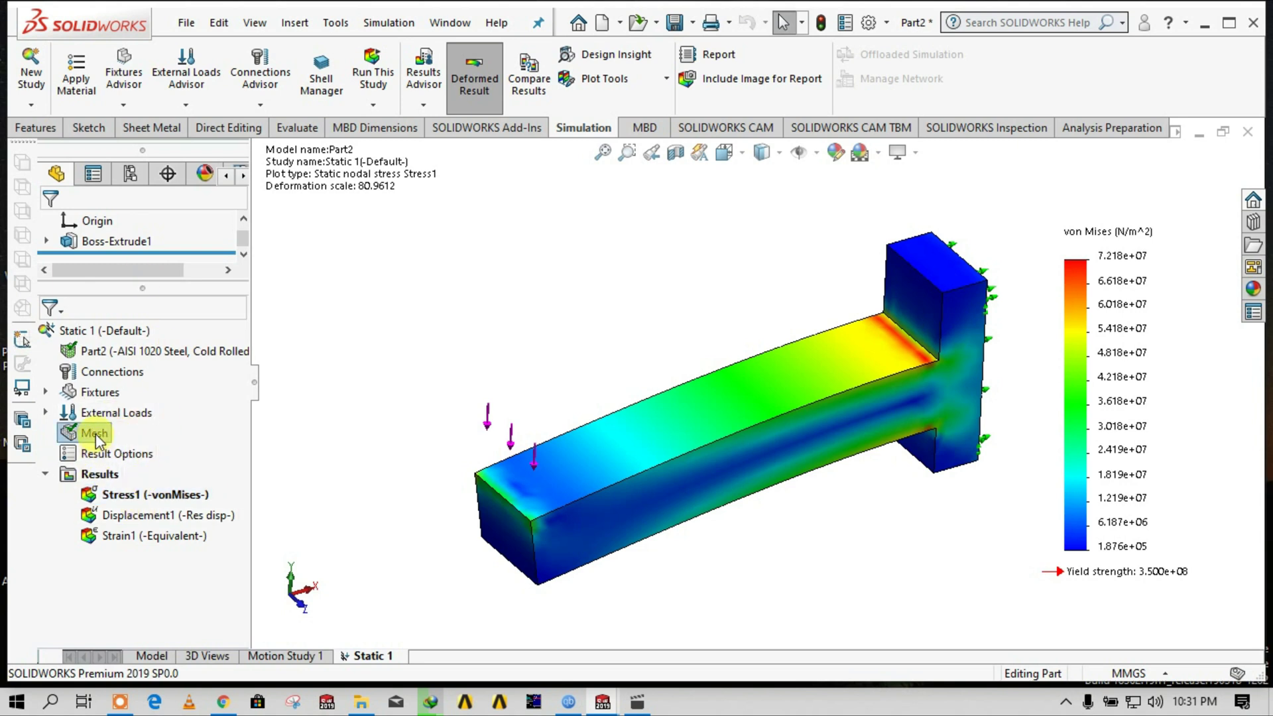
right_click(96, 438)
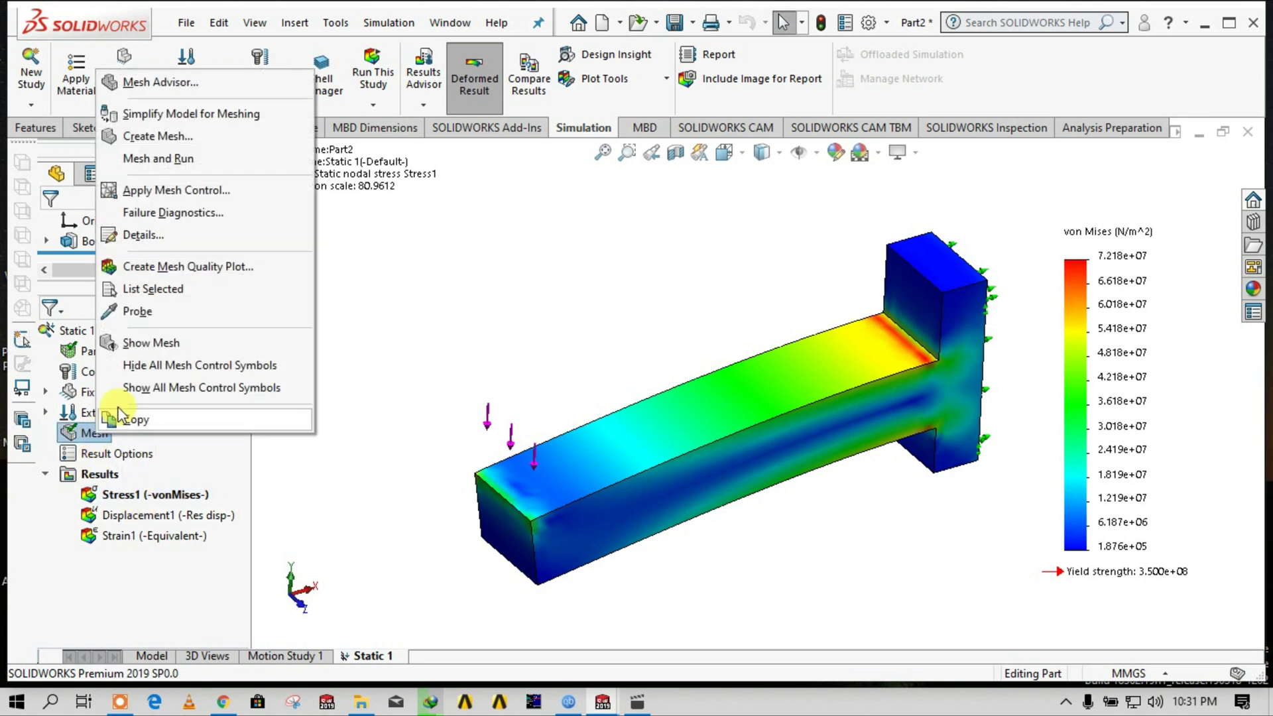
left_click(163, 136)
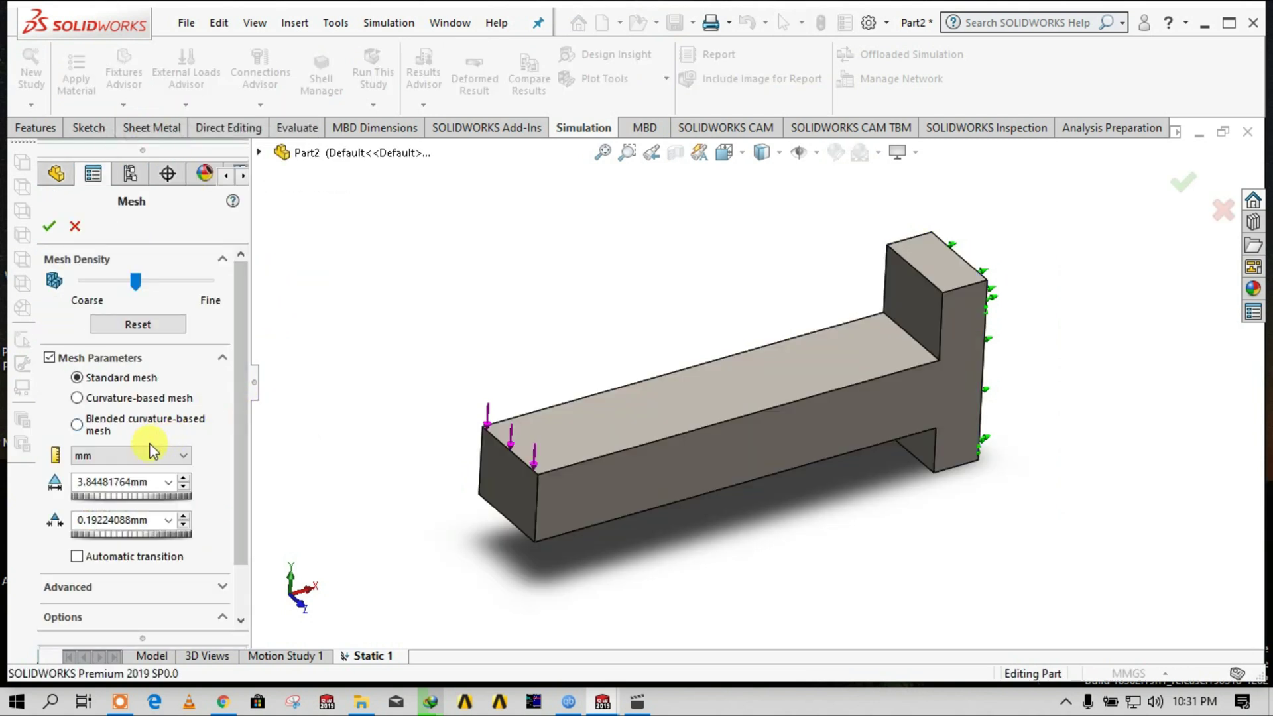
double_click(100, 474)
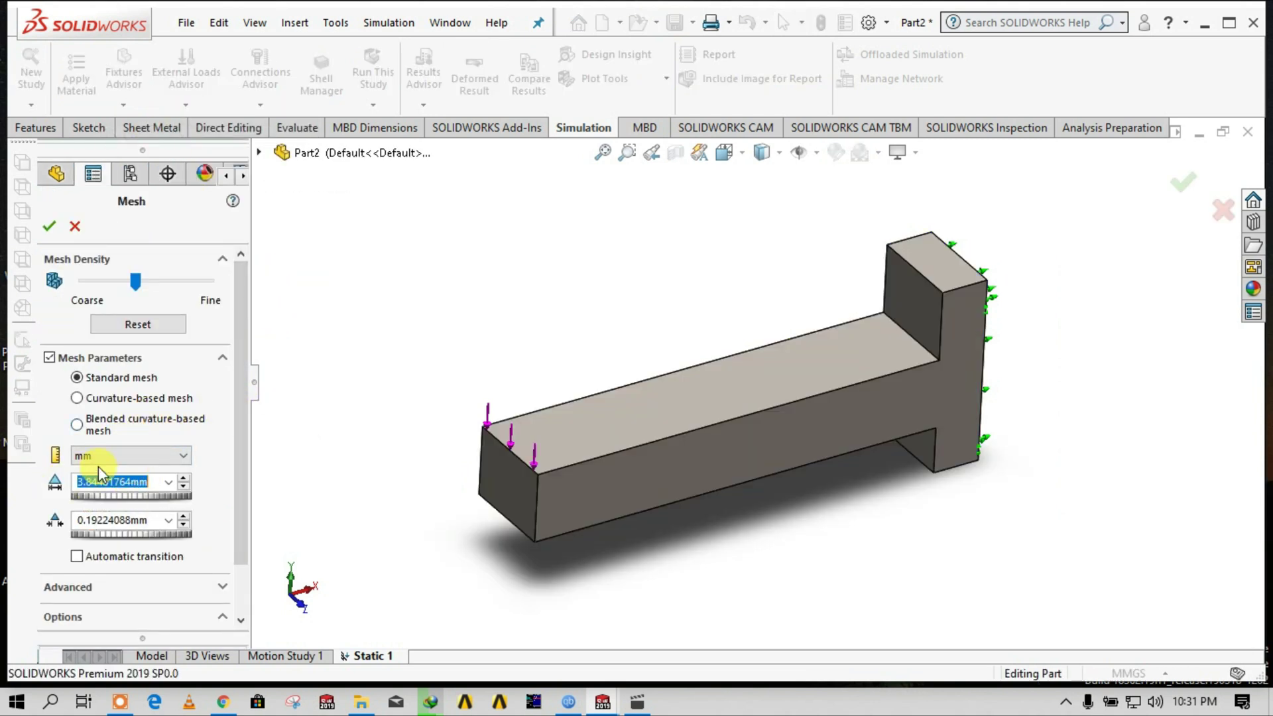
type("1")
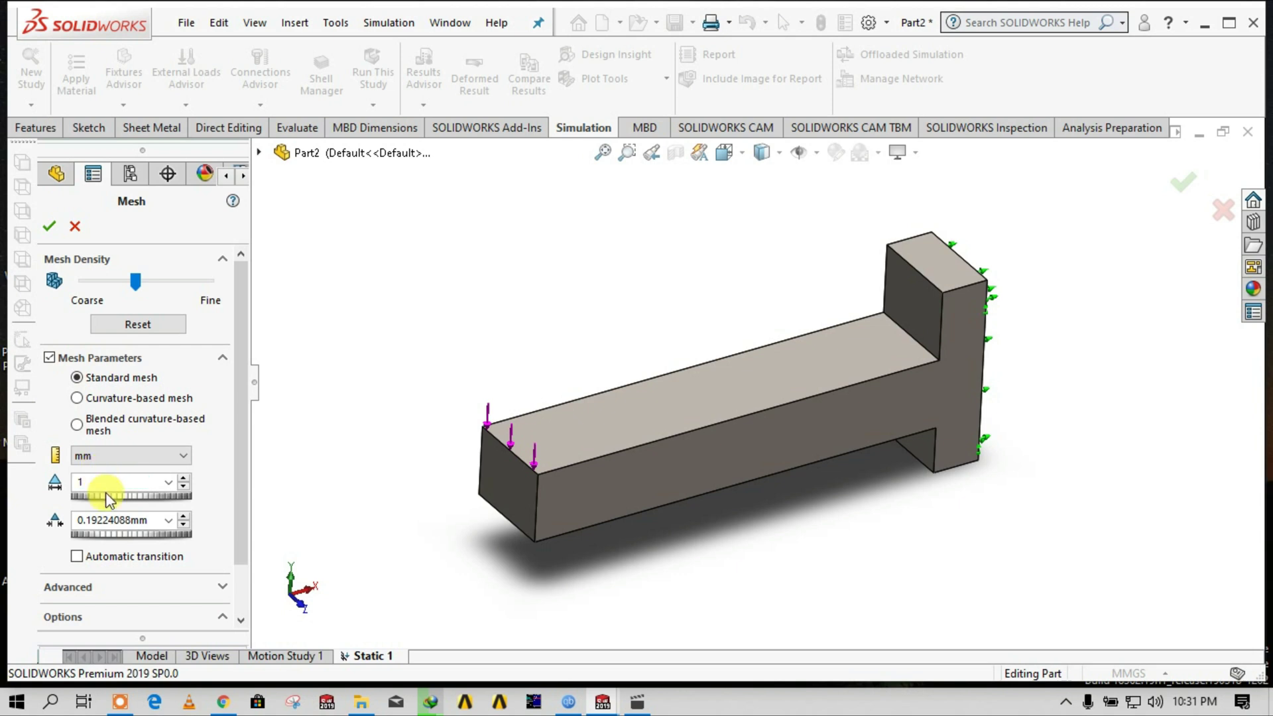
left_click(154, 520)
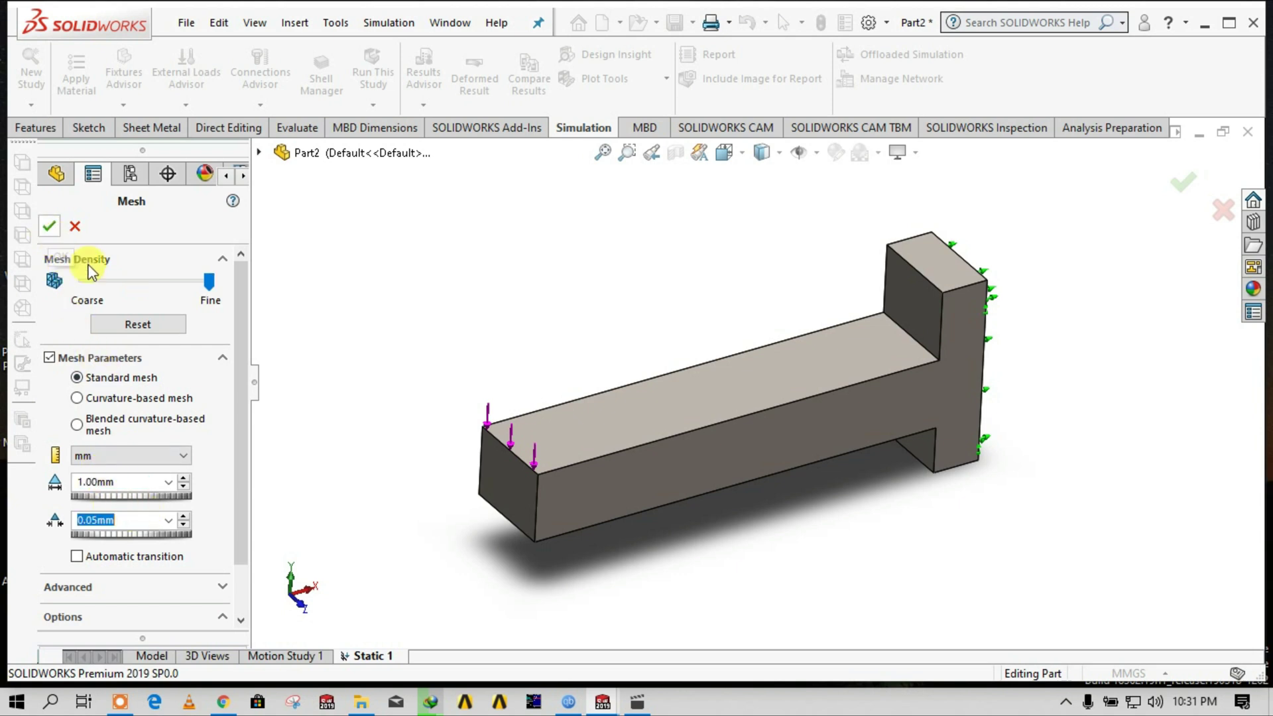
left_click(52, 229)
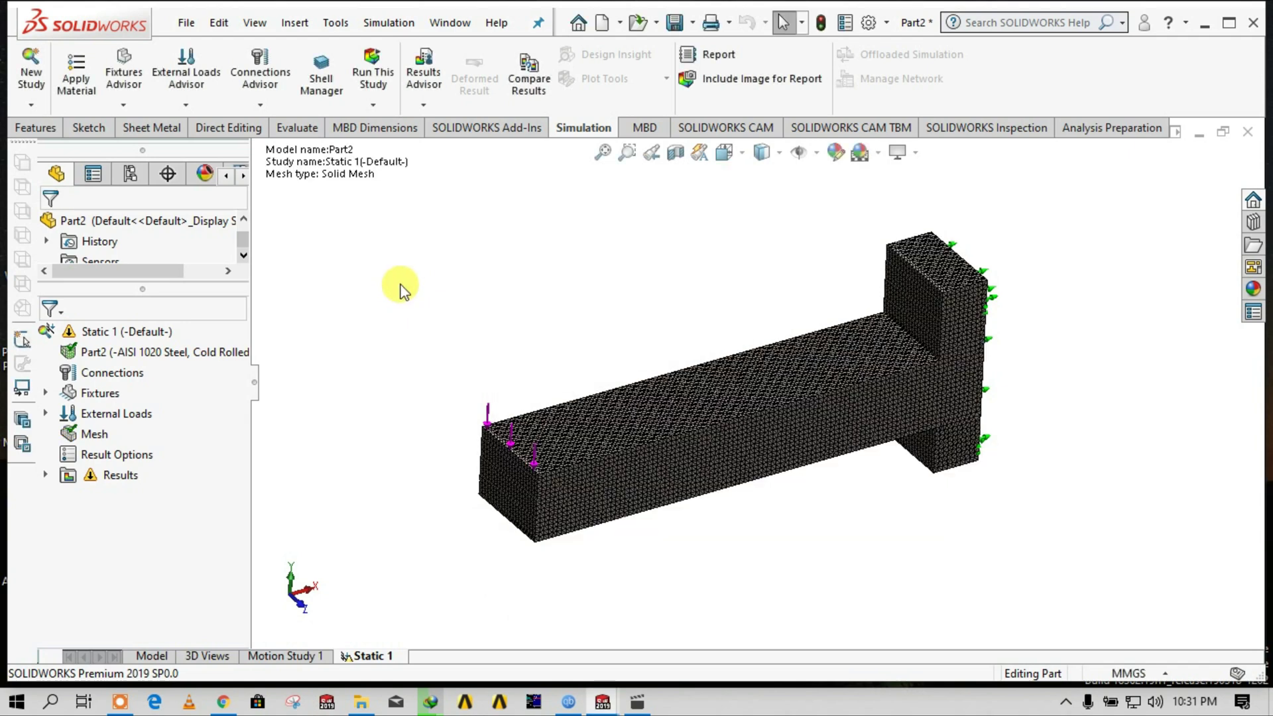
Inspect the fine mesh up close and rerun the static study with it.
scroll(667, 458, "down", 5)
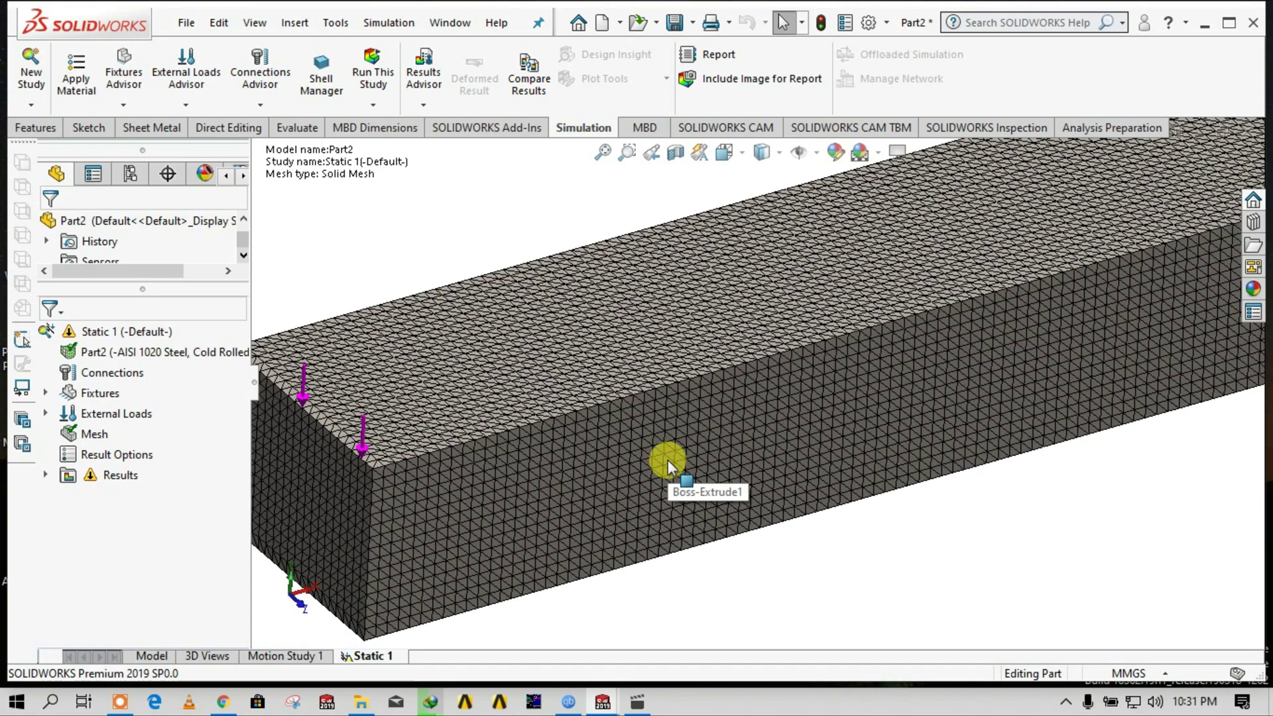
scroll(666, 460, "up", 6)
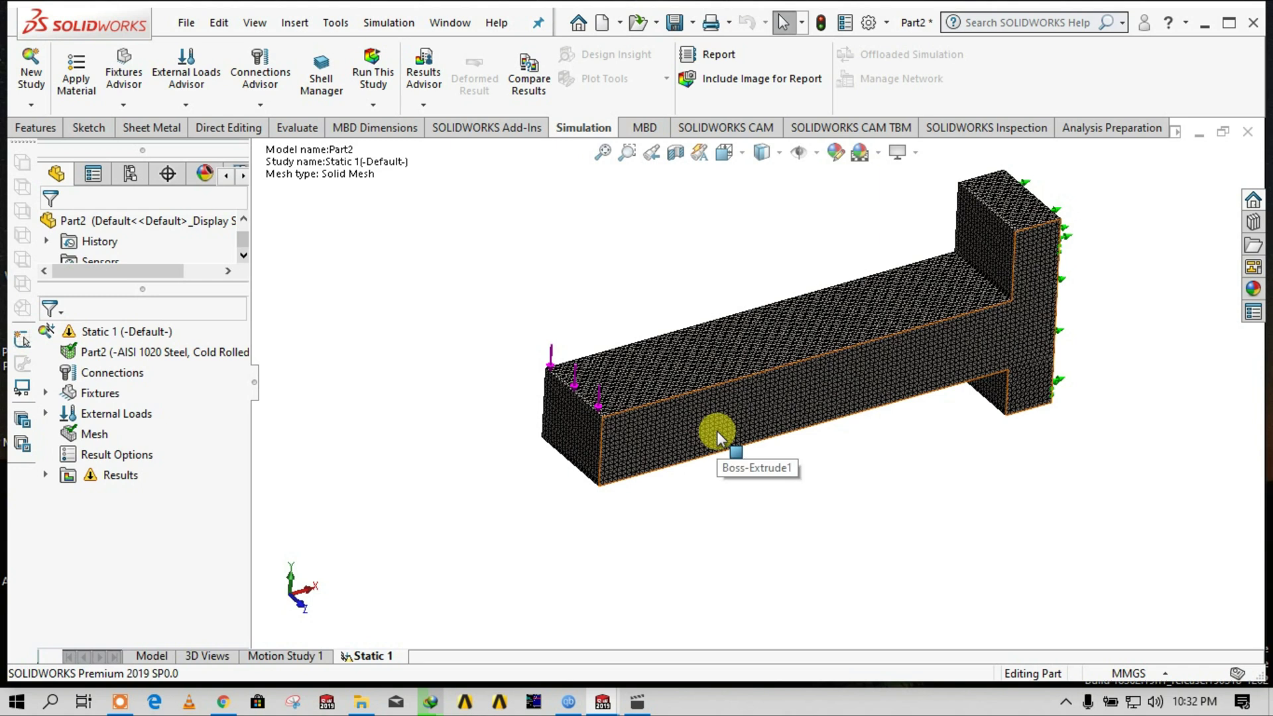
left_click(373, 66)
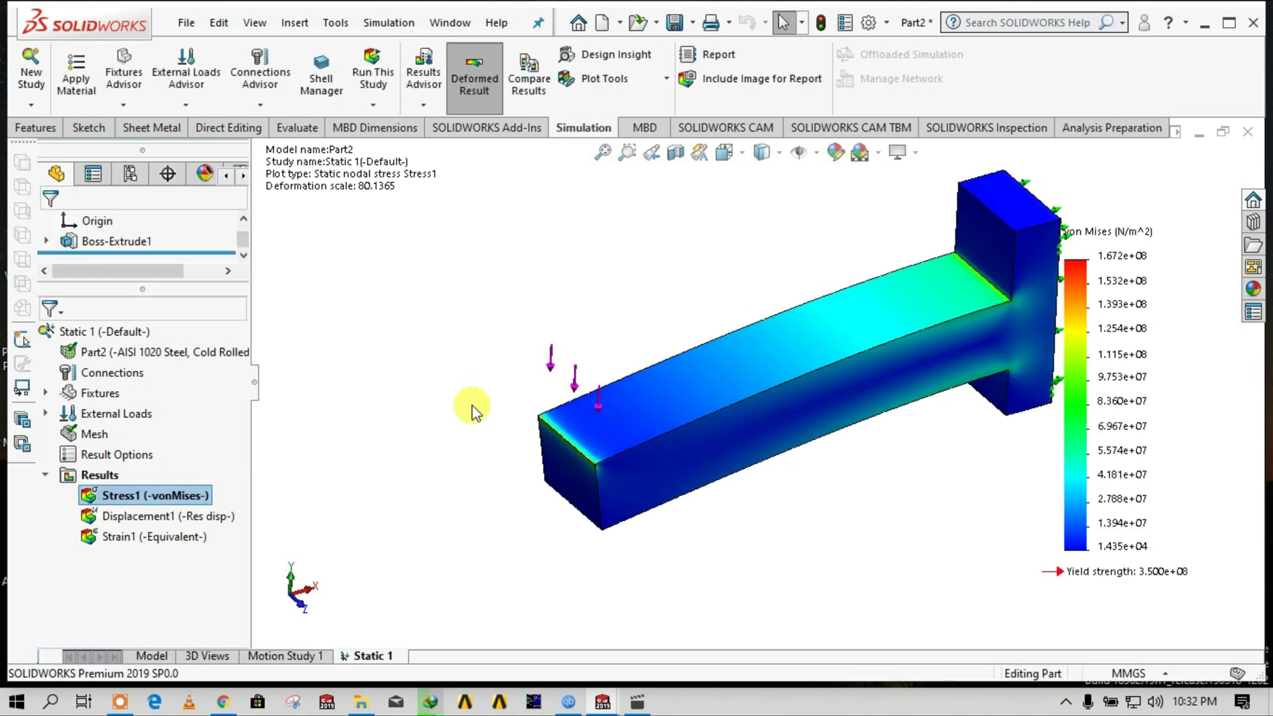
left_click(88, 443)
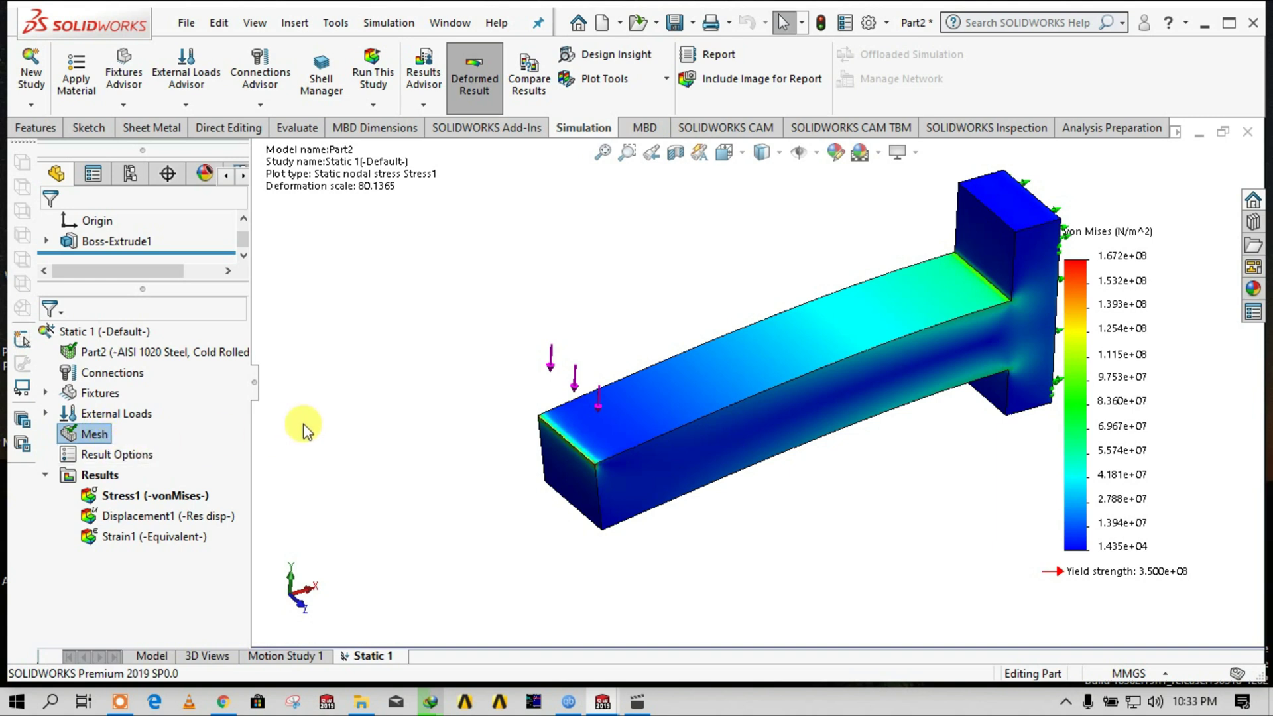
right_click(96, 436)
key("Escape")
left_click(141, 497)
left_click(130, 514)
left_click(133, 529)
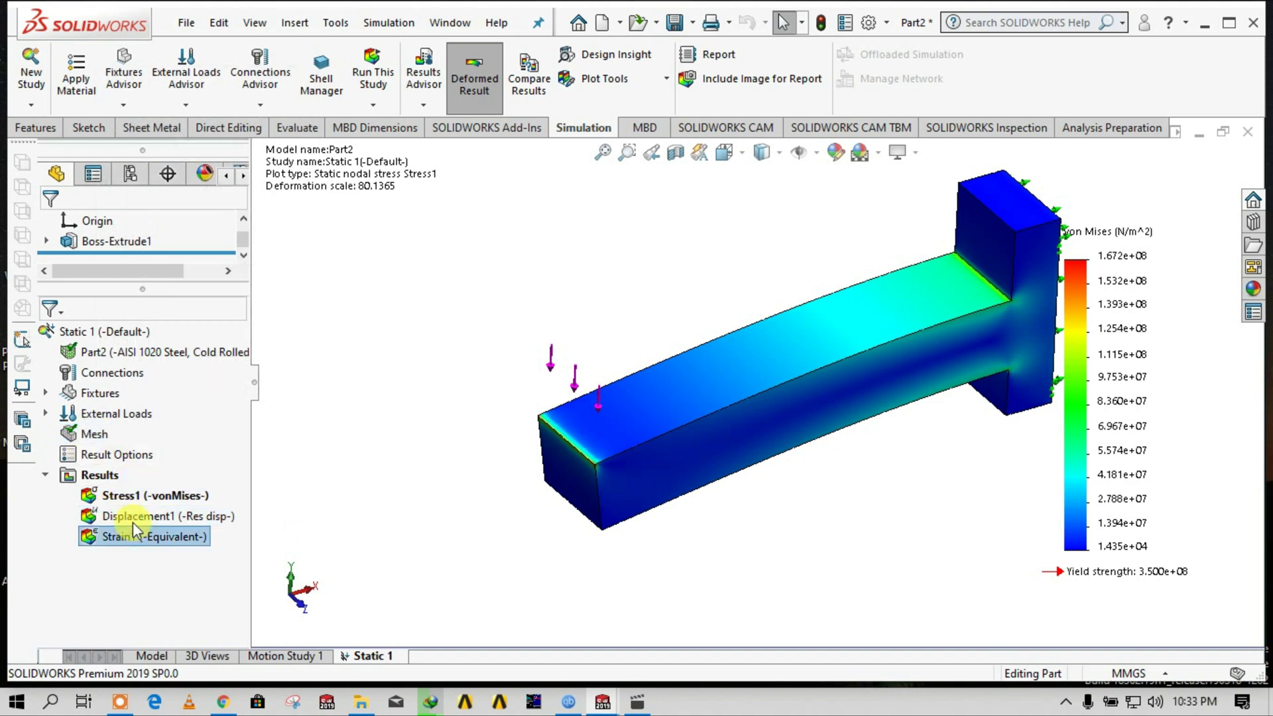
left_click(100, 413)
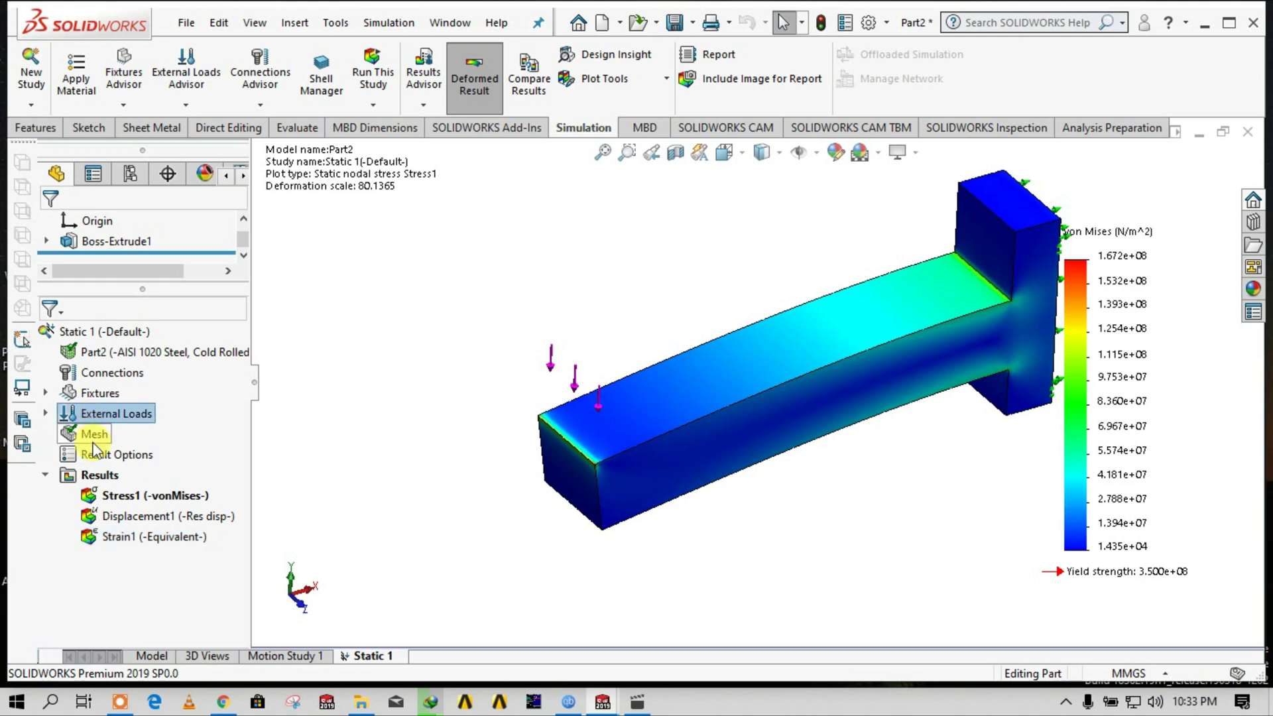
Remesh the beam with a standard mesh at an element size of about 3.23 mm and rerun the static study.
left_click(94, 434)
right_click(94, 432)
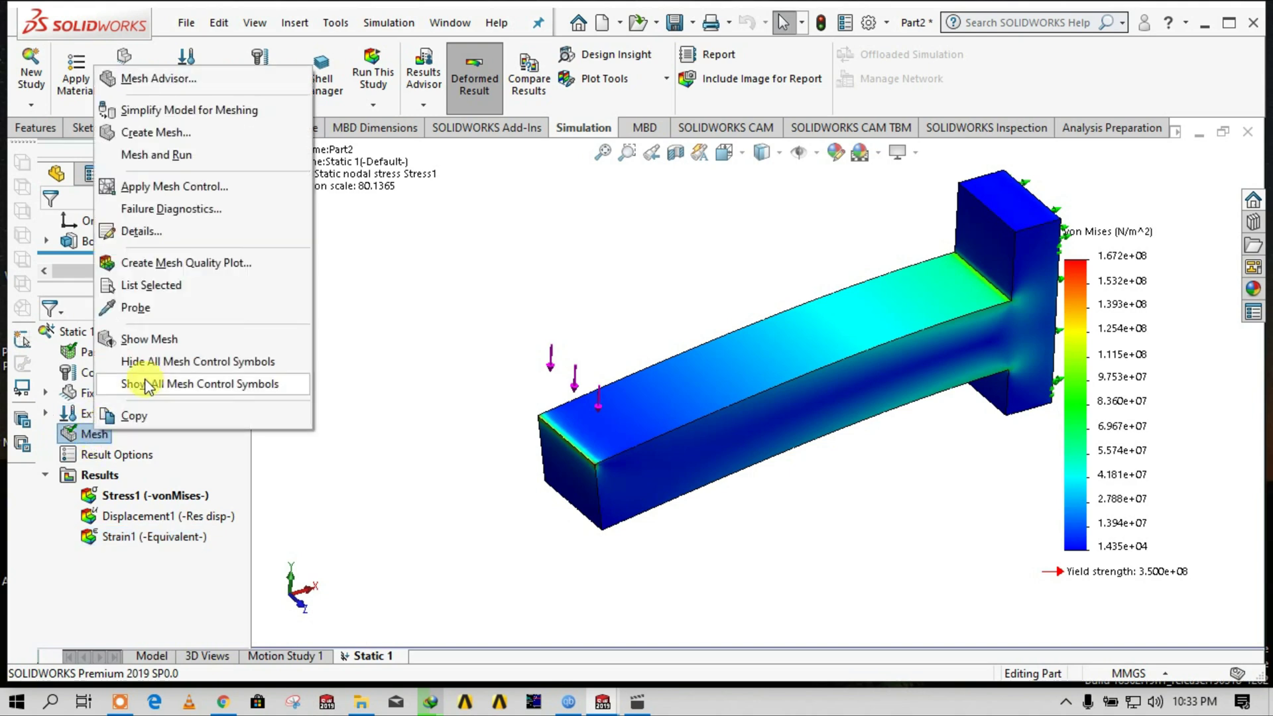
left_click(208, 136)
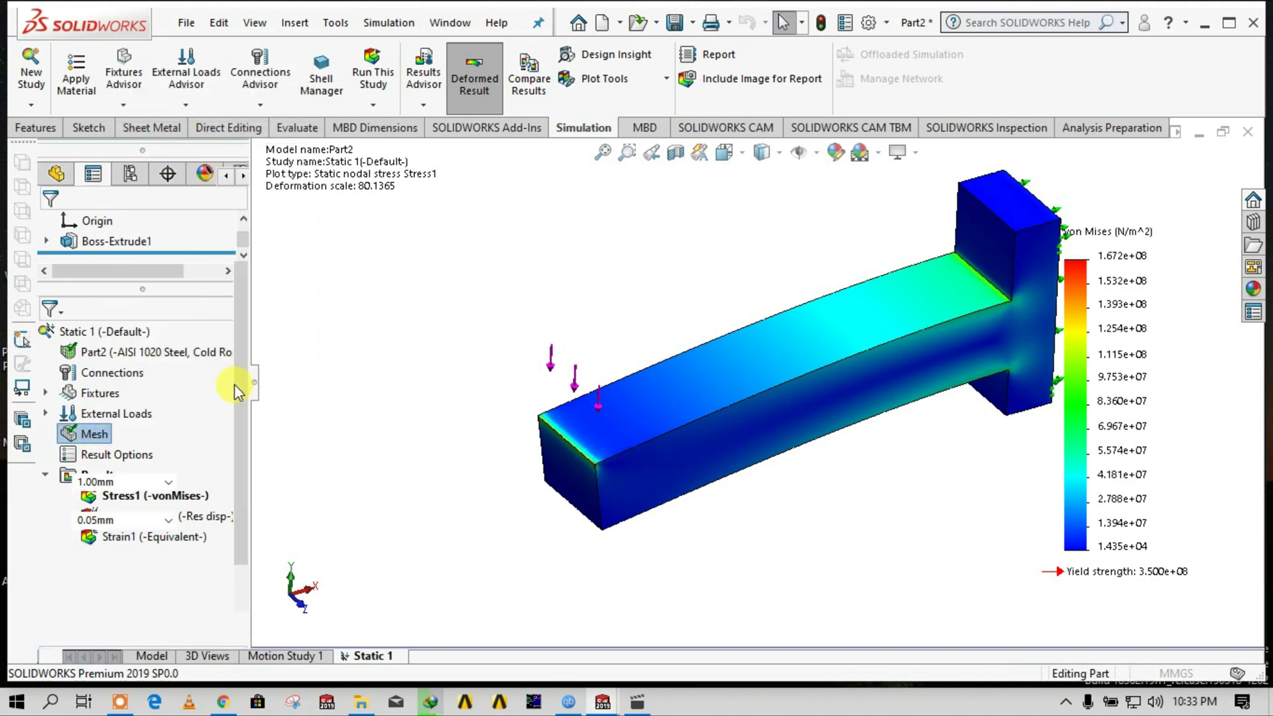
double_click(144, 482)
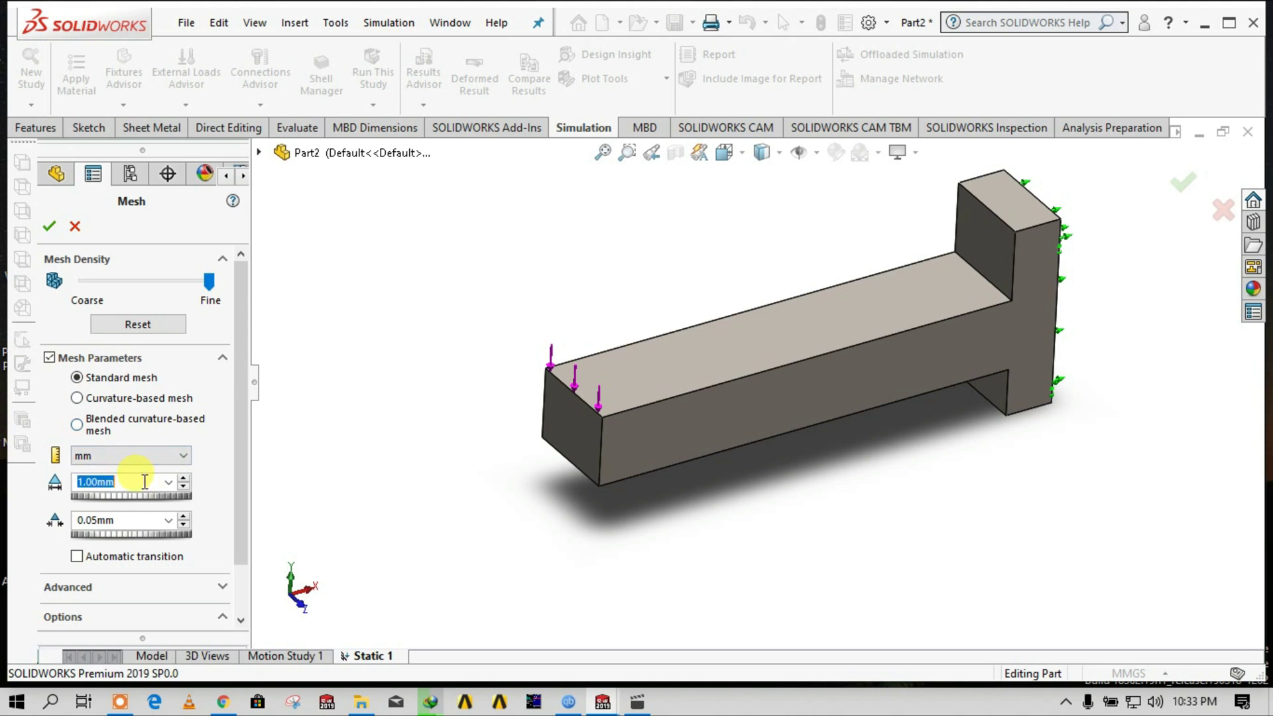
type("2.5")
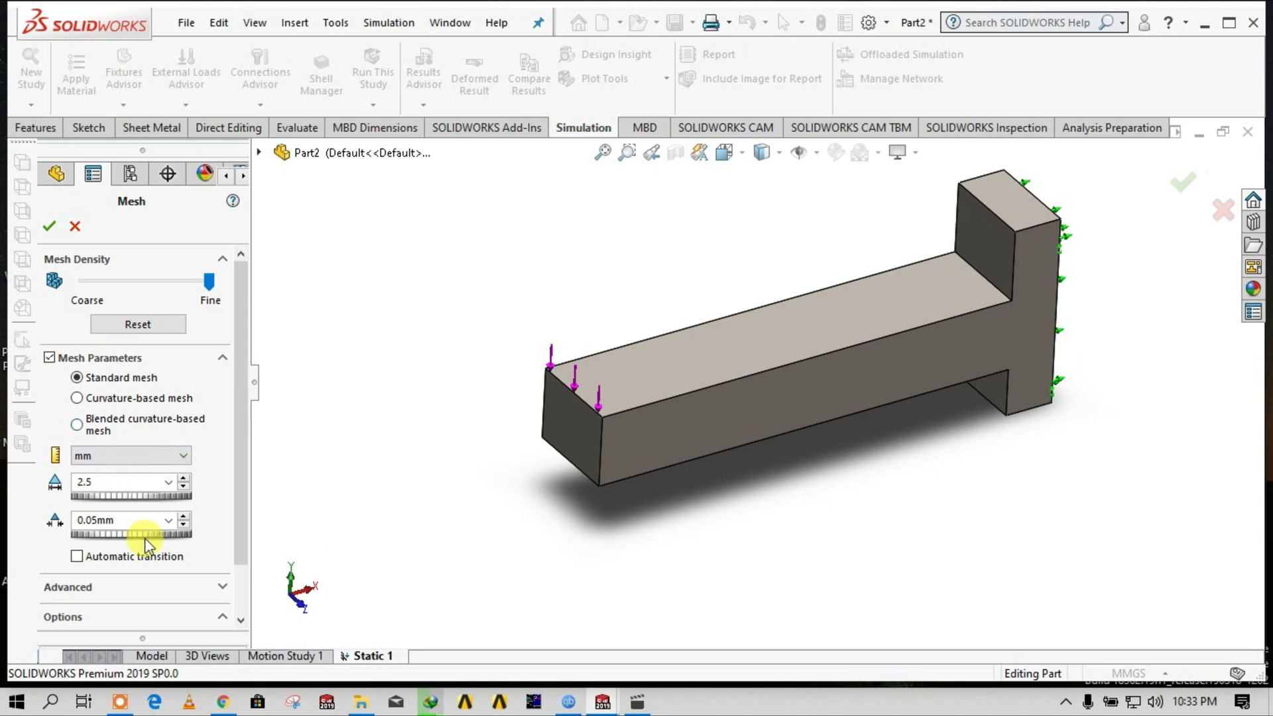
double_click(148, 523)
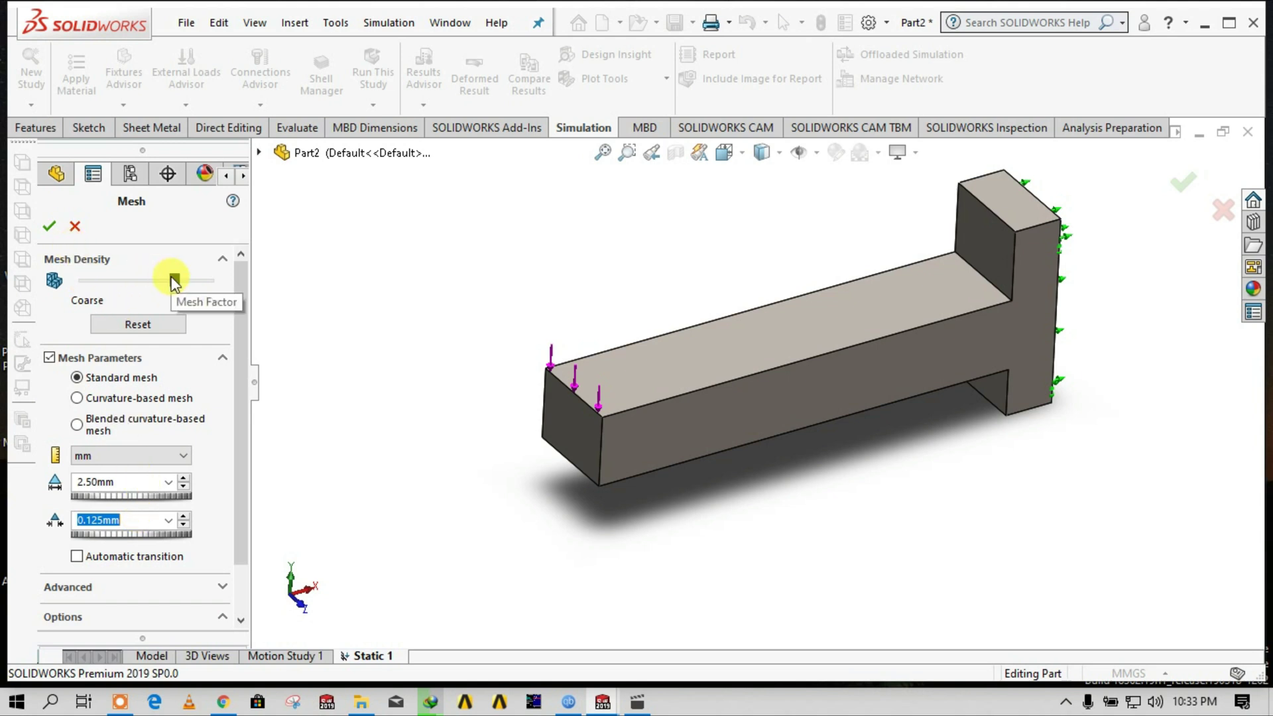
left_click_drag(175, 280, 141, 281)
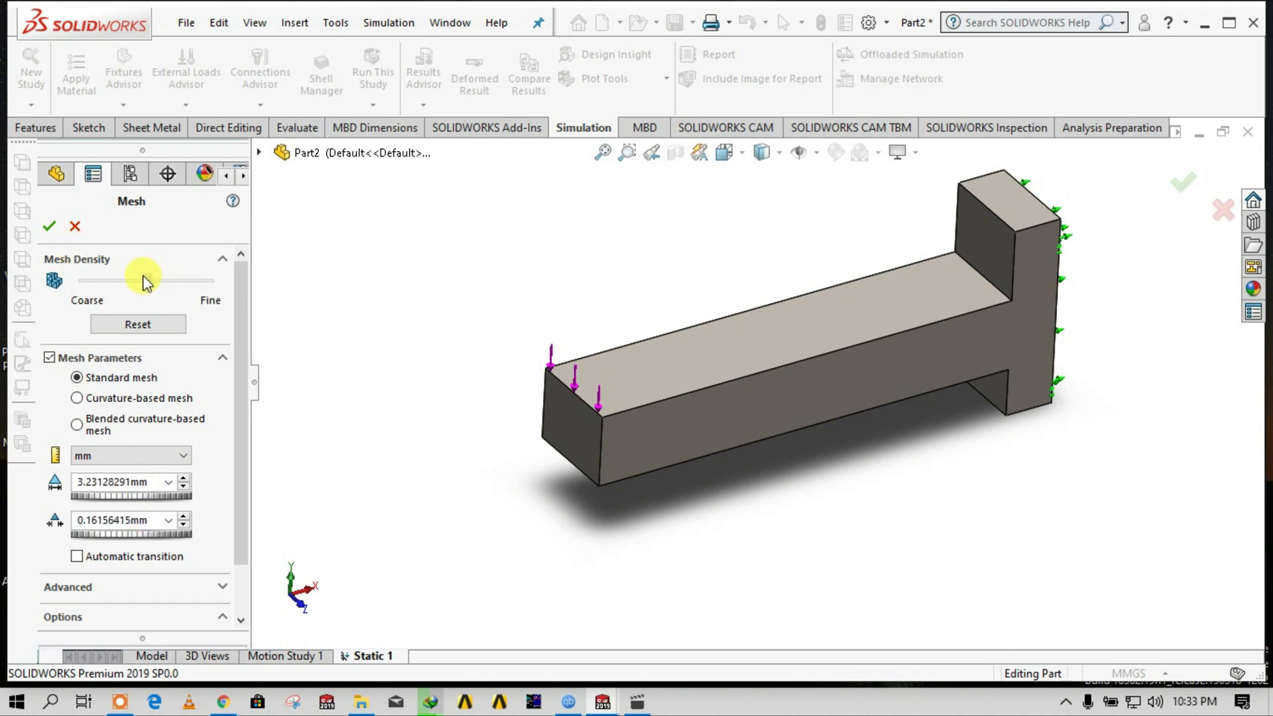
left_click(50, 227)
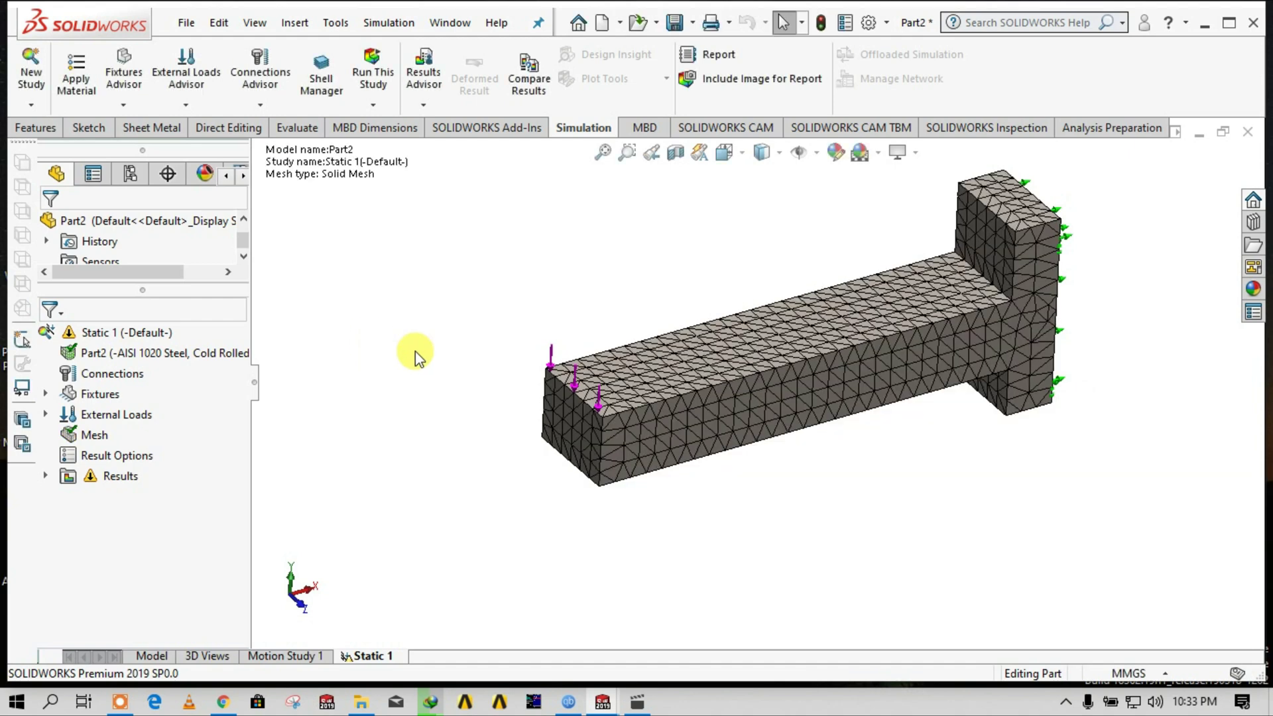
left_click(375, 69)
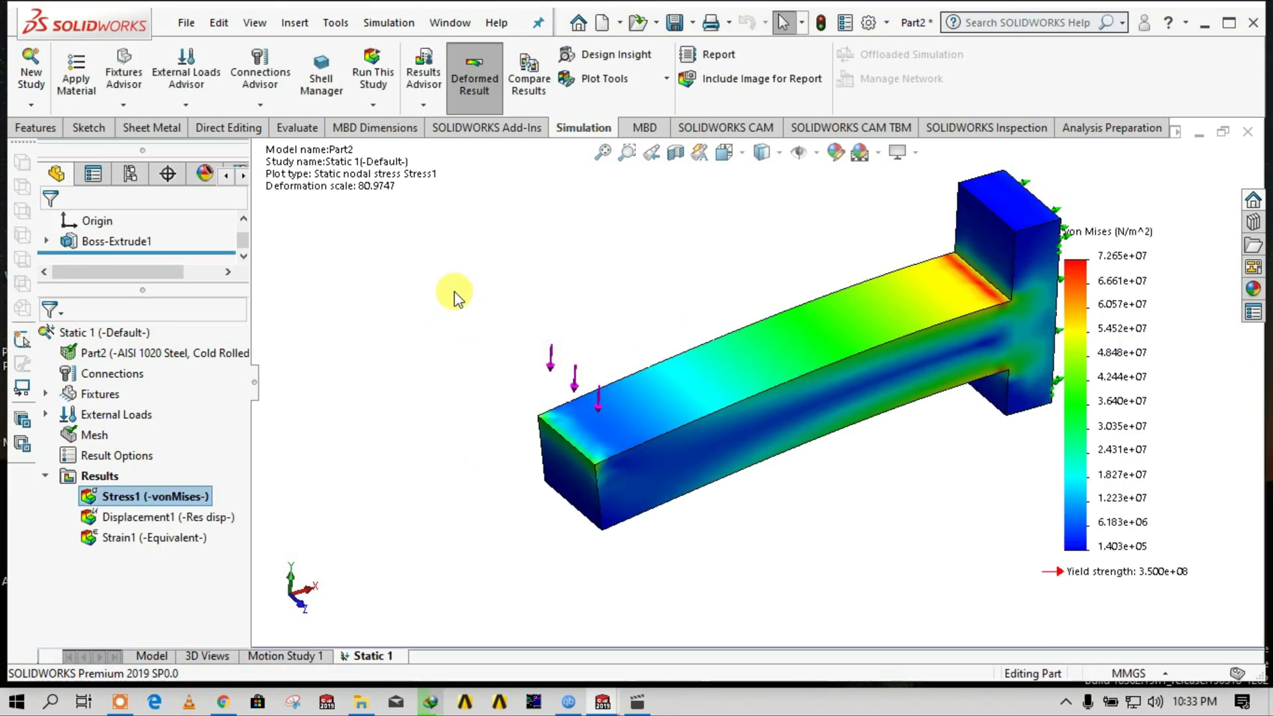
Play the animation of the von Mises stress plot, then close it.
right_click(149, 496)
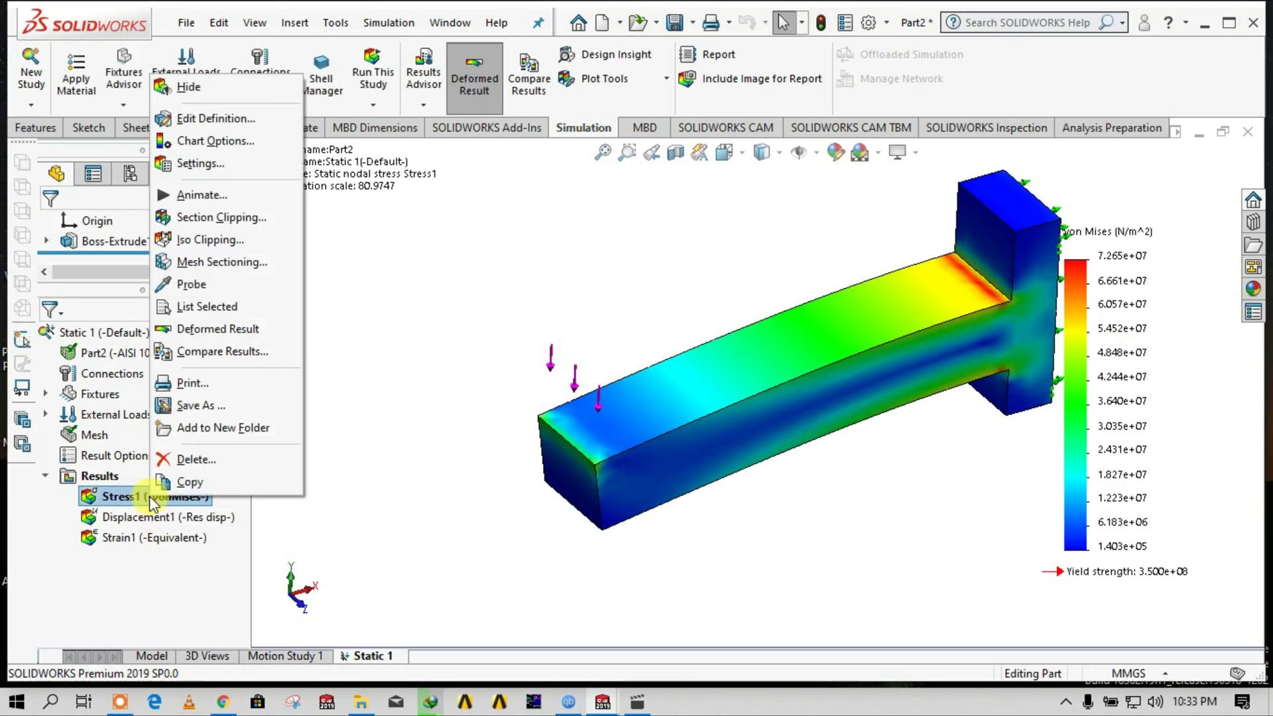
left_click(277, 194)
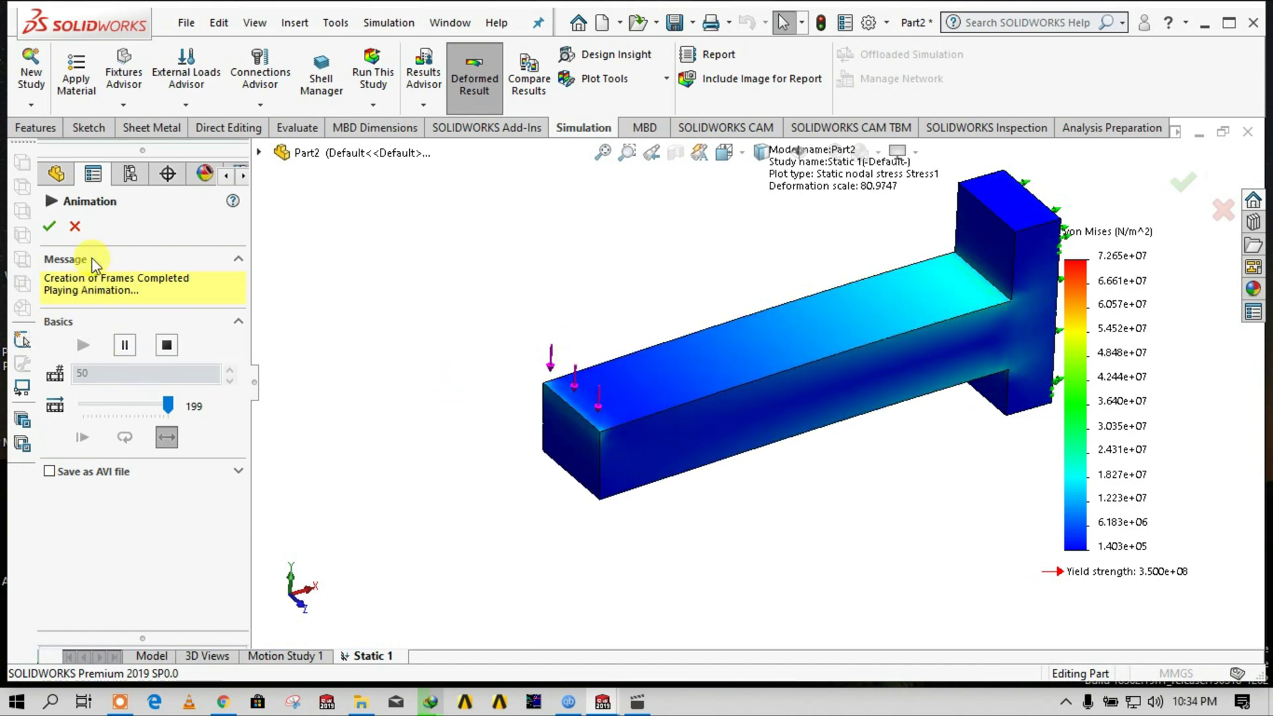
left_click(74, 226)
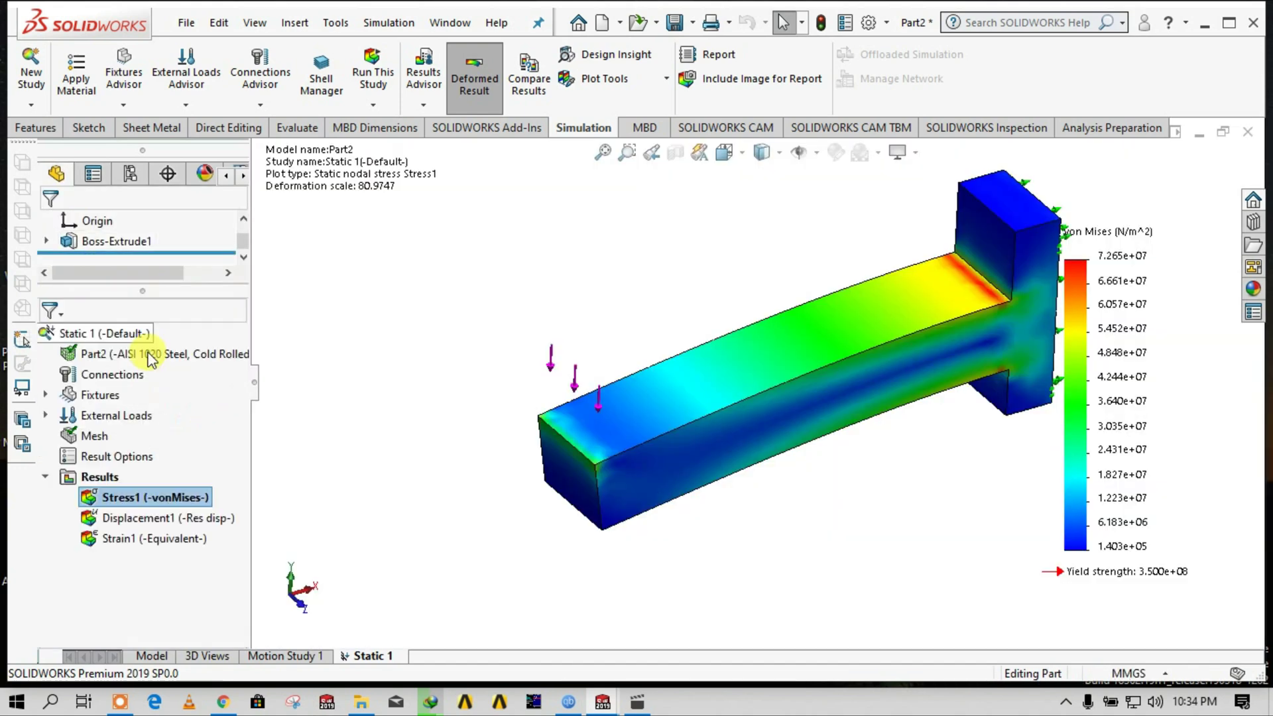
Show the resultant displacement plot and play its animation, then stop and close it.
double_click(141, 519)
right_click(141, 519)
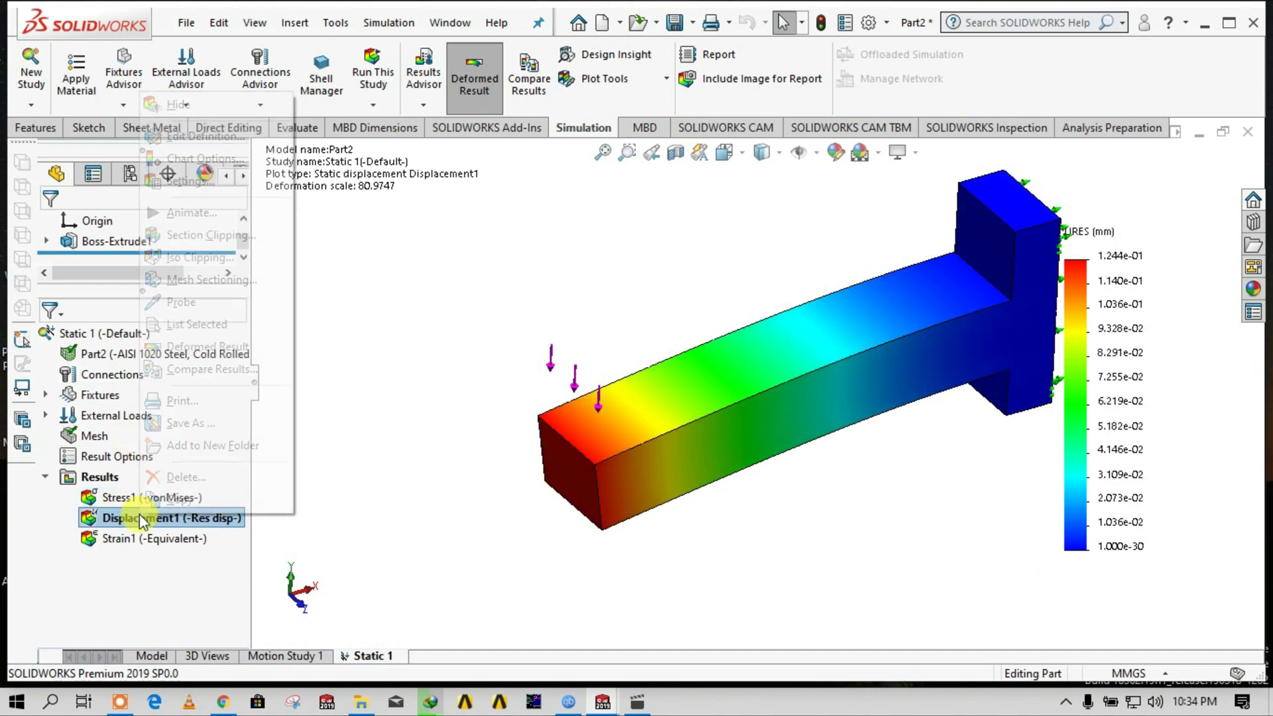
left_click(191, 213)
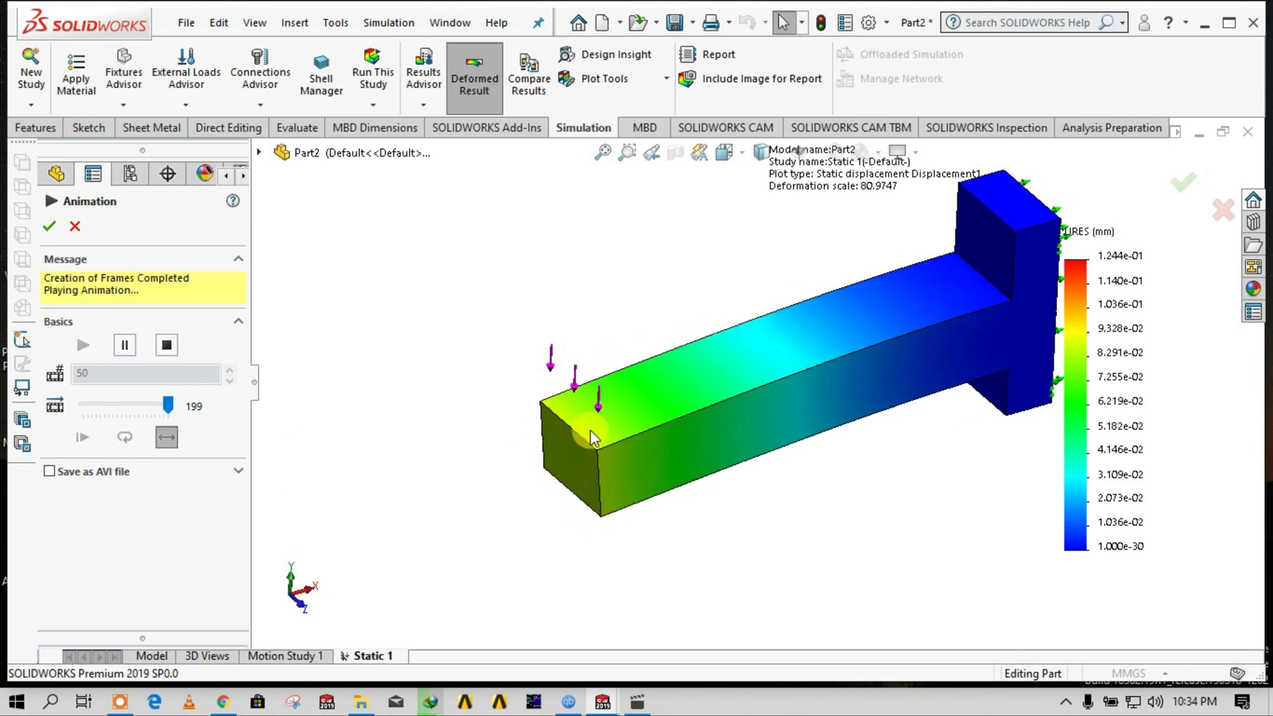
left_click(167, 344)
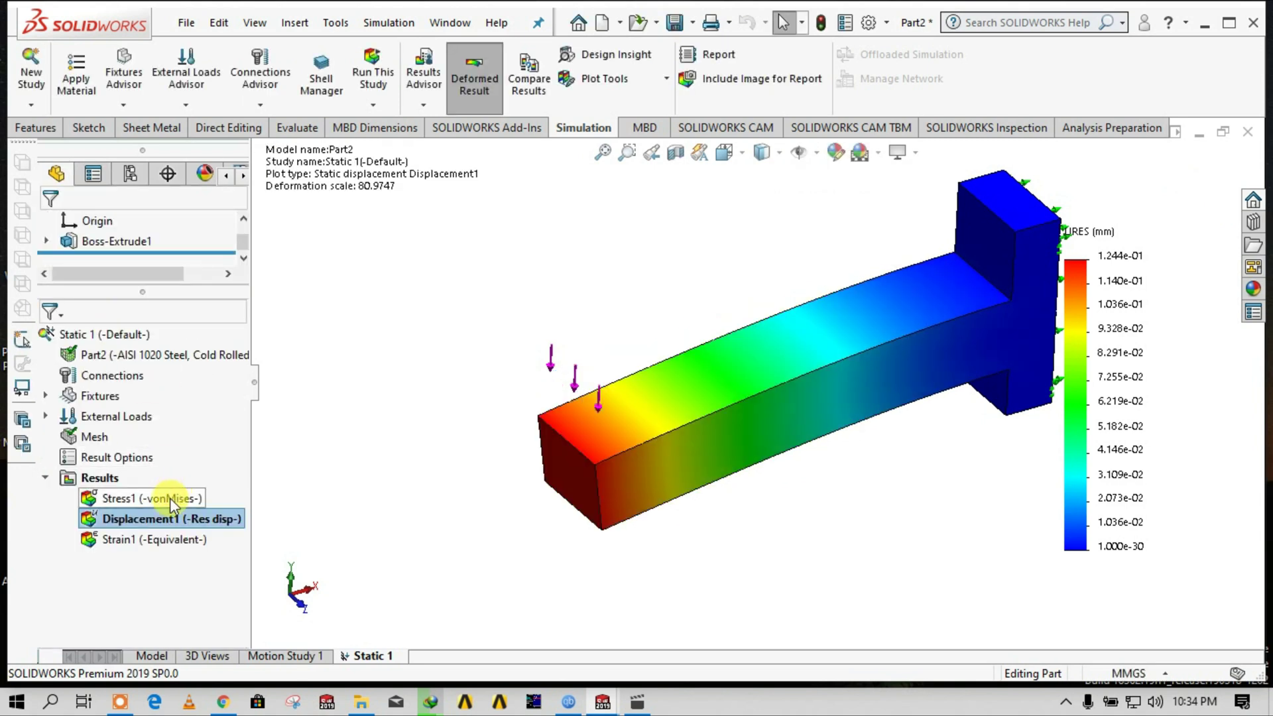
Show the equivalent strain plot on the beam.
left_click(166, 540)
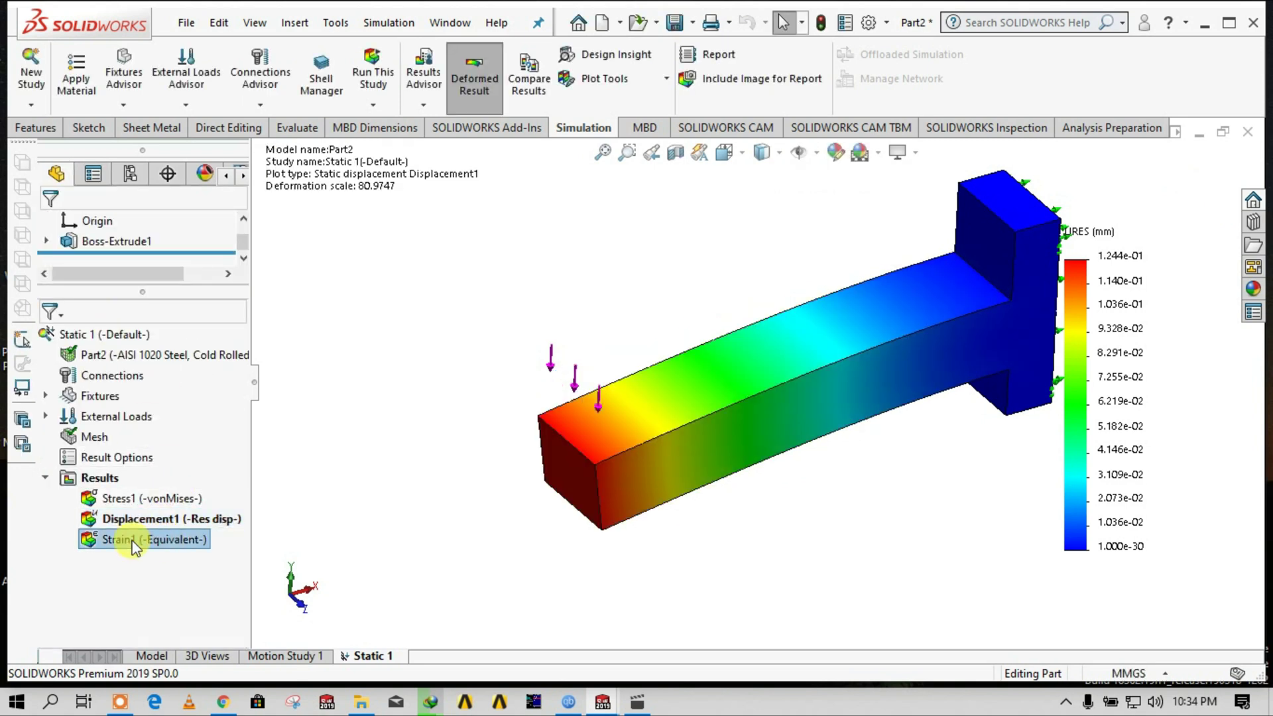
left_click(139, 522)
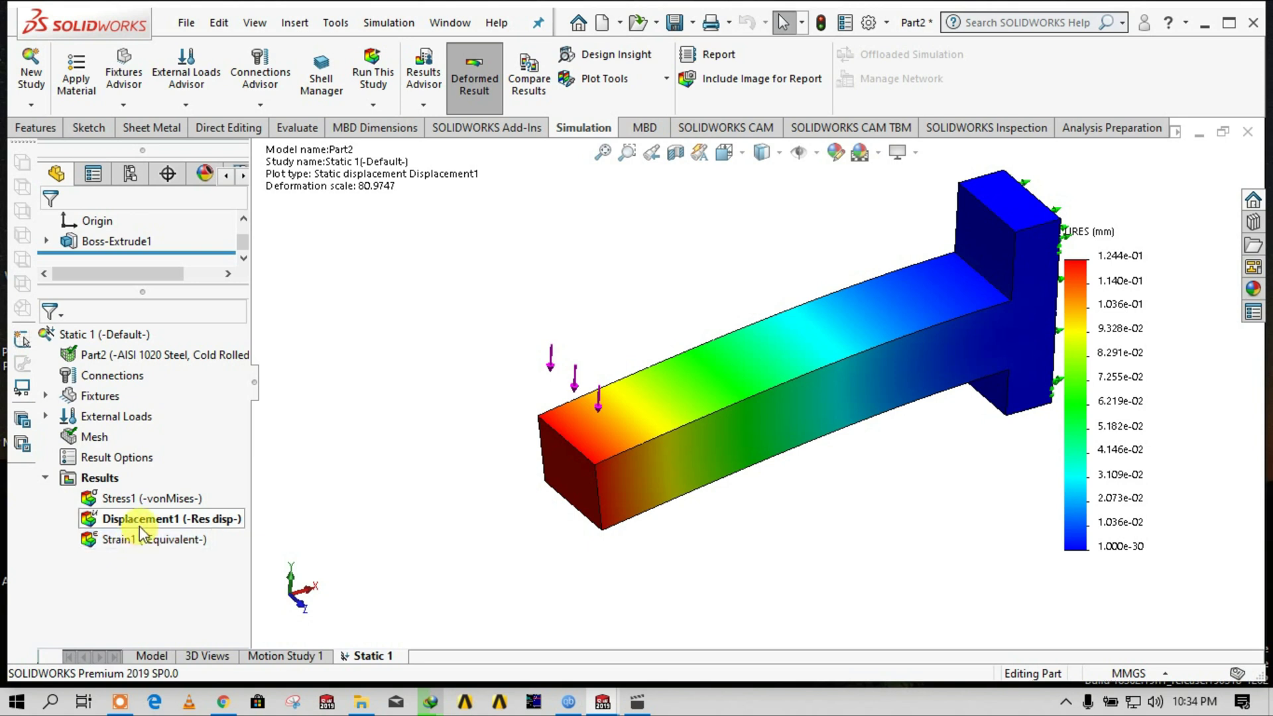
right_click(141, 541)
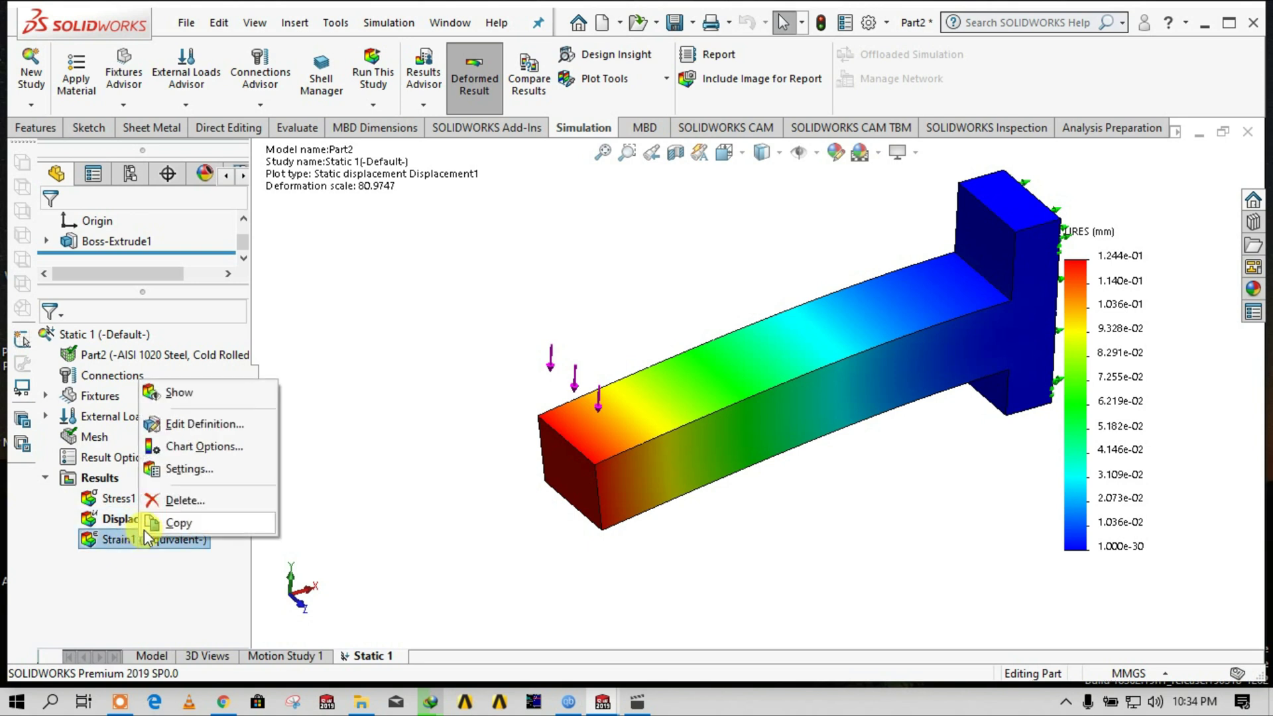
left_click(188, 391)
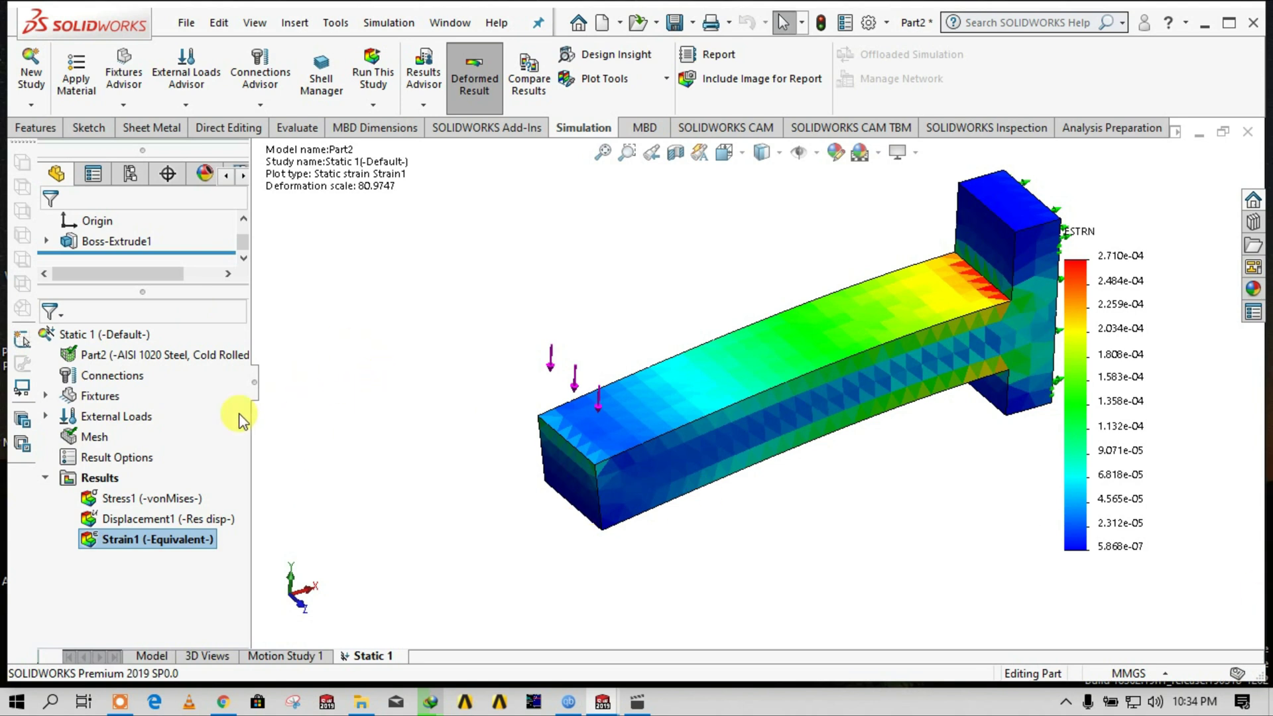
Show the von Mises stress plot and include its current view as a report image in the Study Results section.
right_click(117, 497)
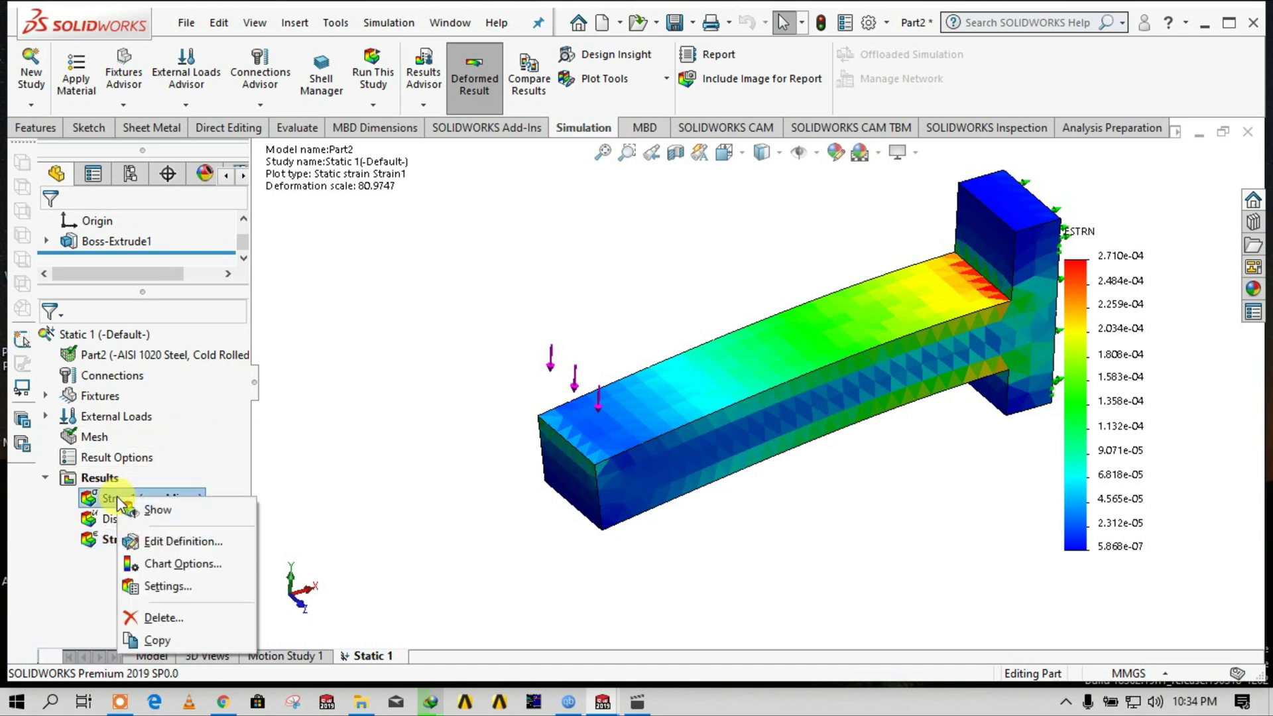
left_click(149, 510)
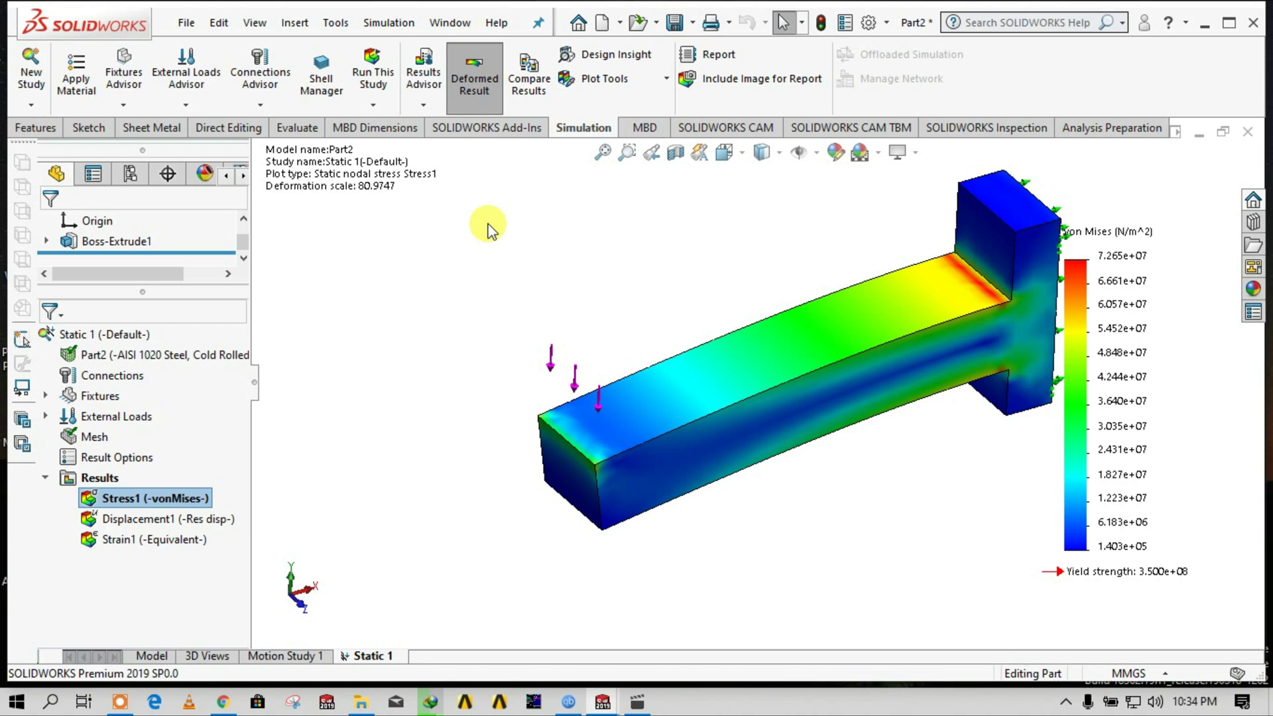
left_click(745, 79)
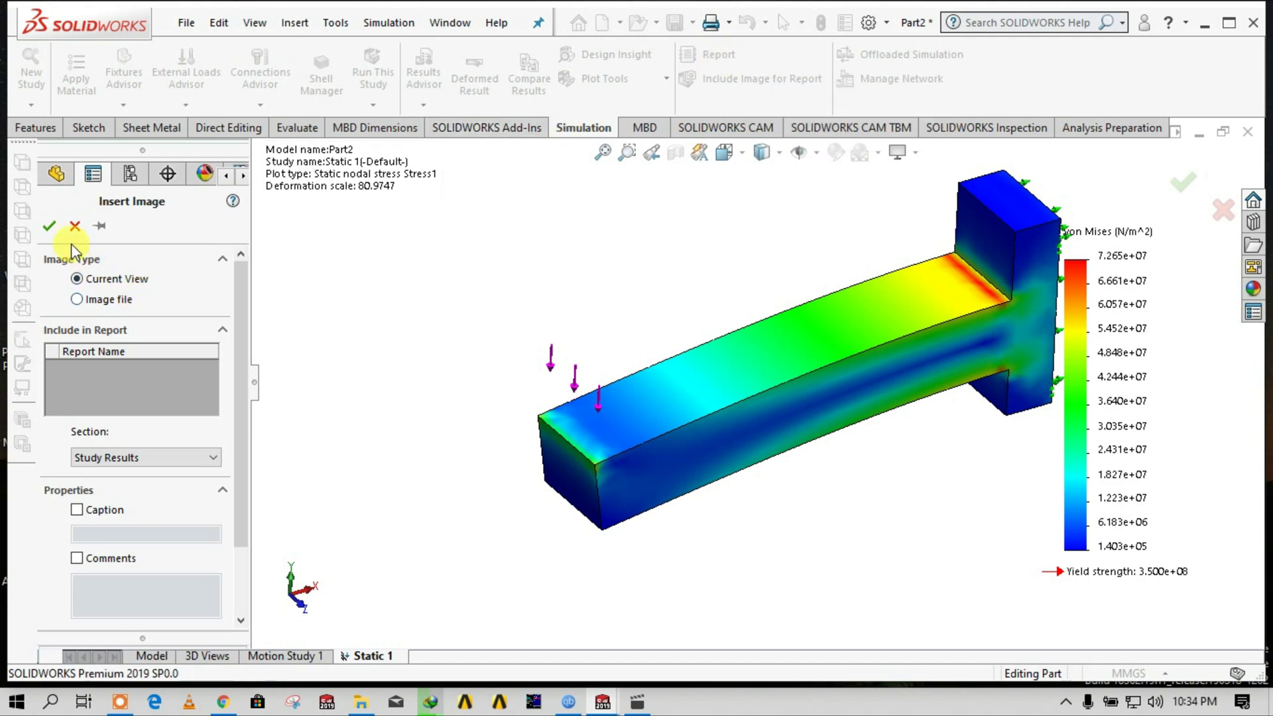
left_click(49, 226)
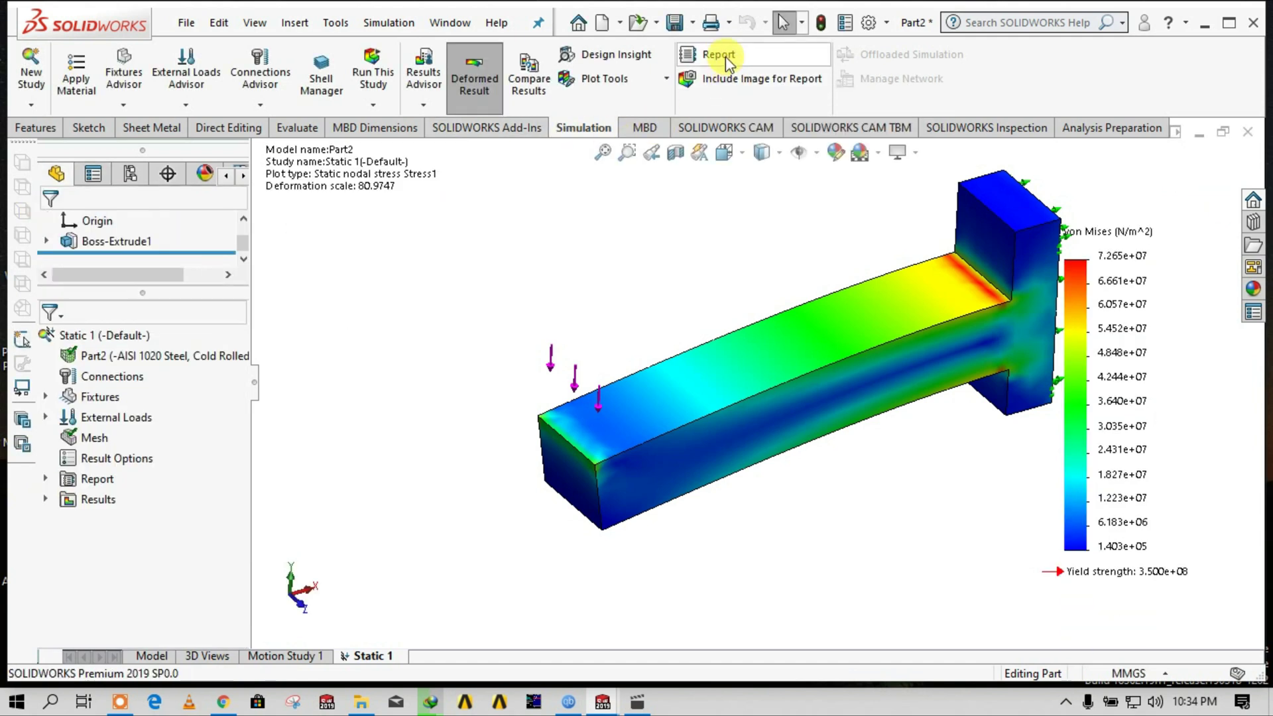
Start a report for the static study, review its sections, and include the designer's name in the header information.
left_click(727, 56)
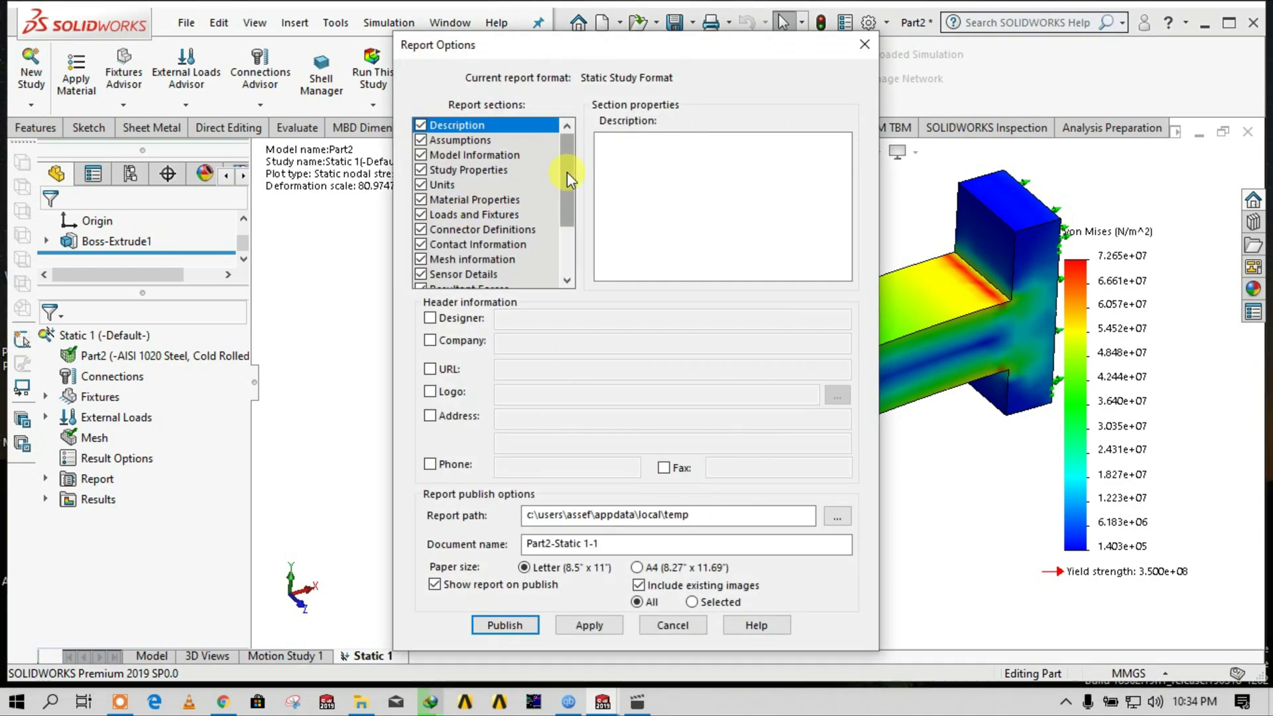
left_click(567, 260)
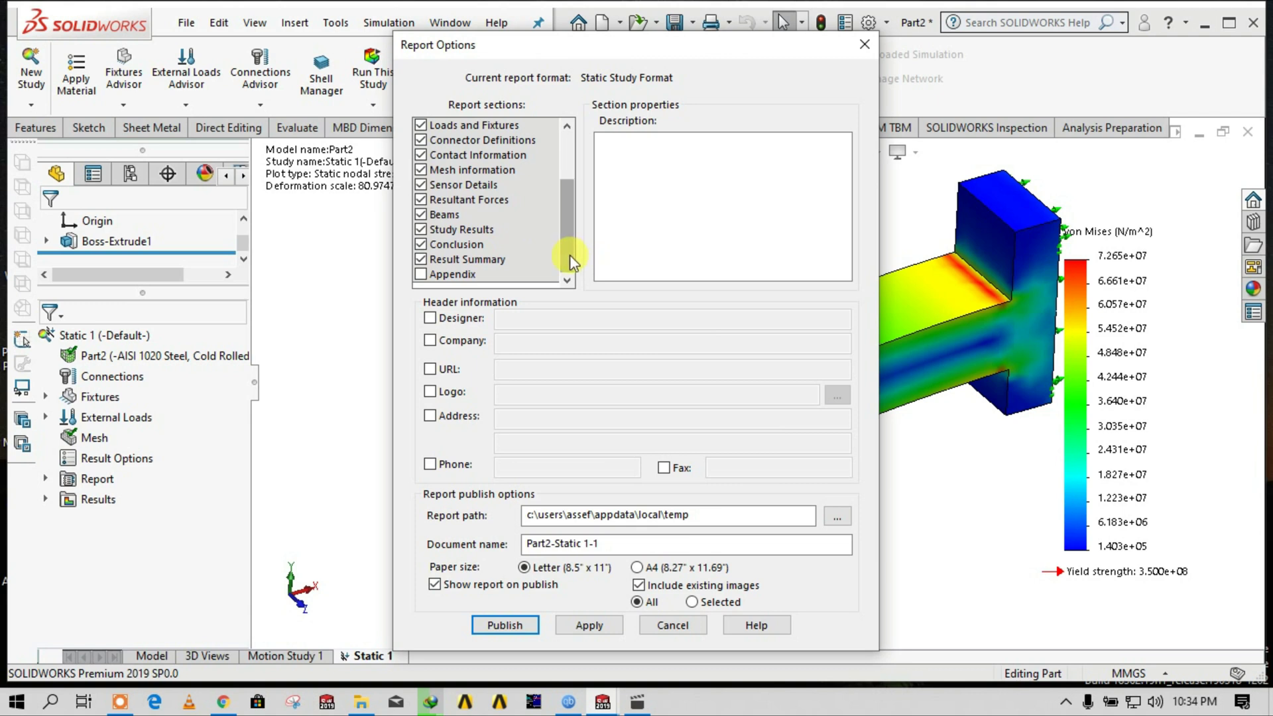
left_click_drag(568, 256, 571, 188)
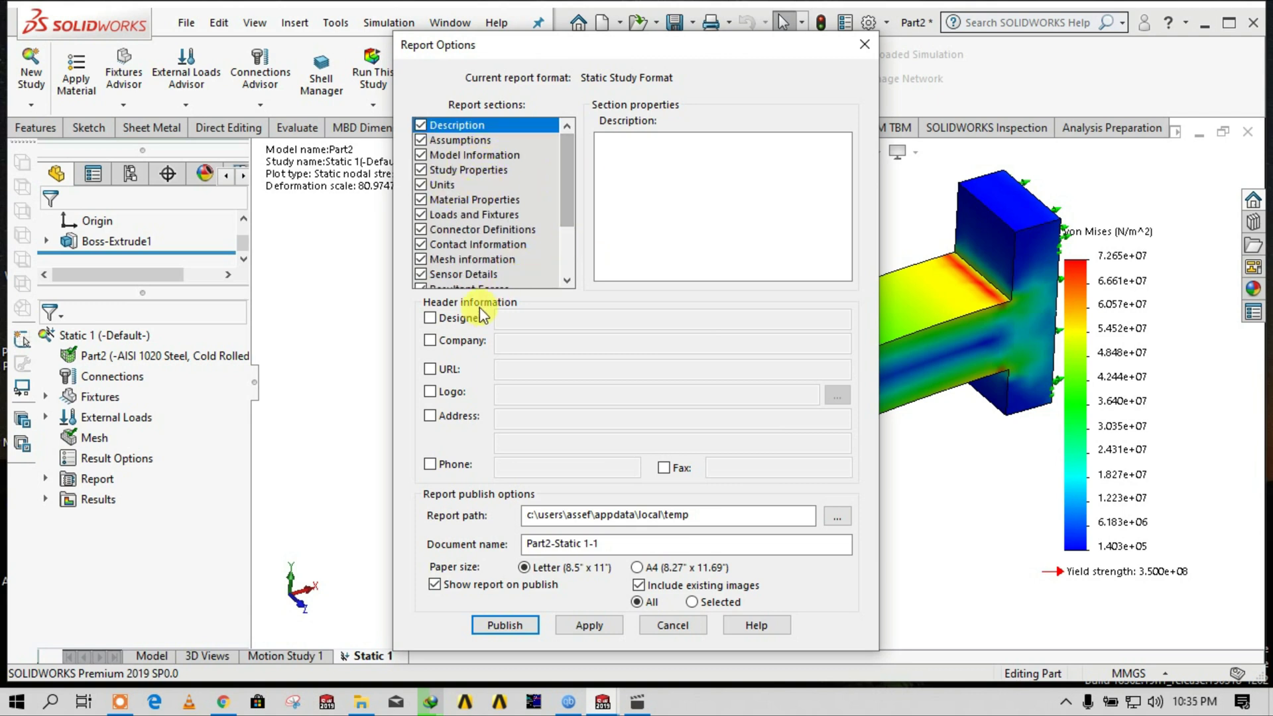
left_click(431, 318)
left_click(512, 317)
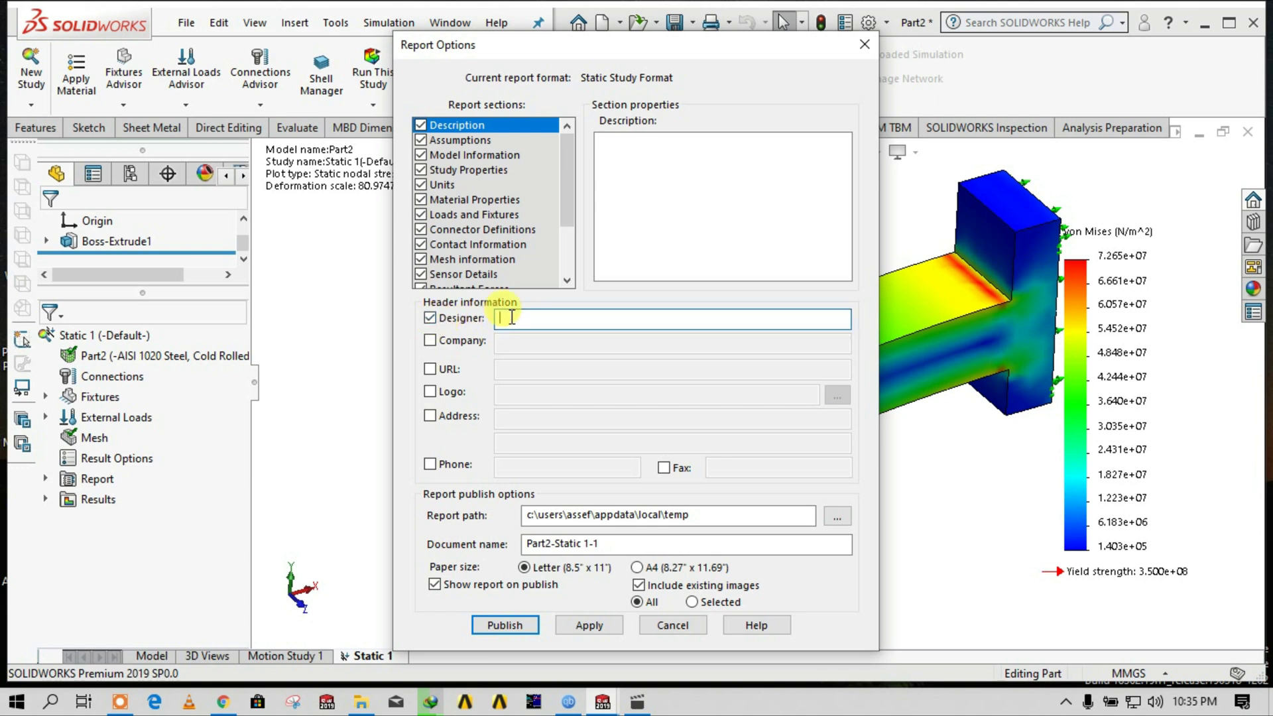
type("Mr. Abera Der")
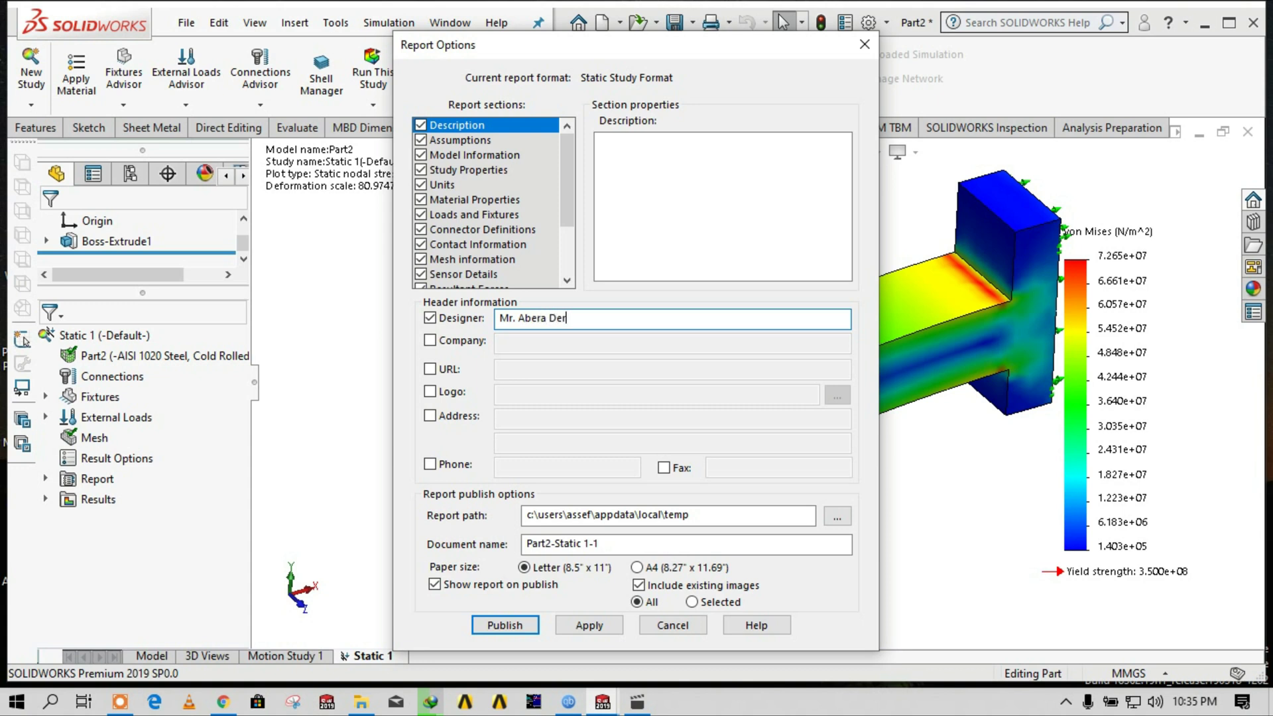
type("bie")
Include the company "Haramaya University" and fill in the address in the report's header information.
left_click(430, 340)
left_click(516, 344)
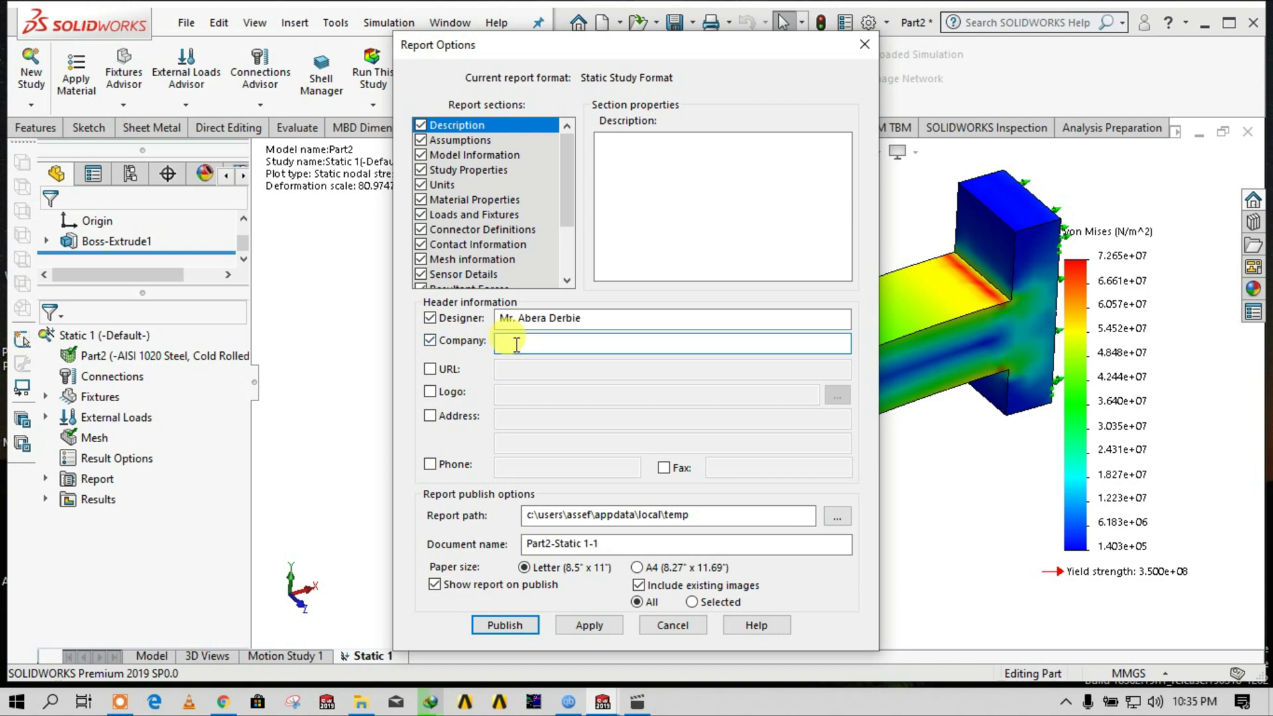
type("Haram")
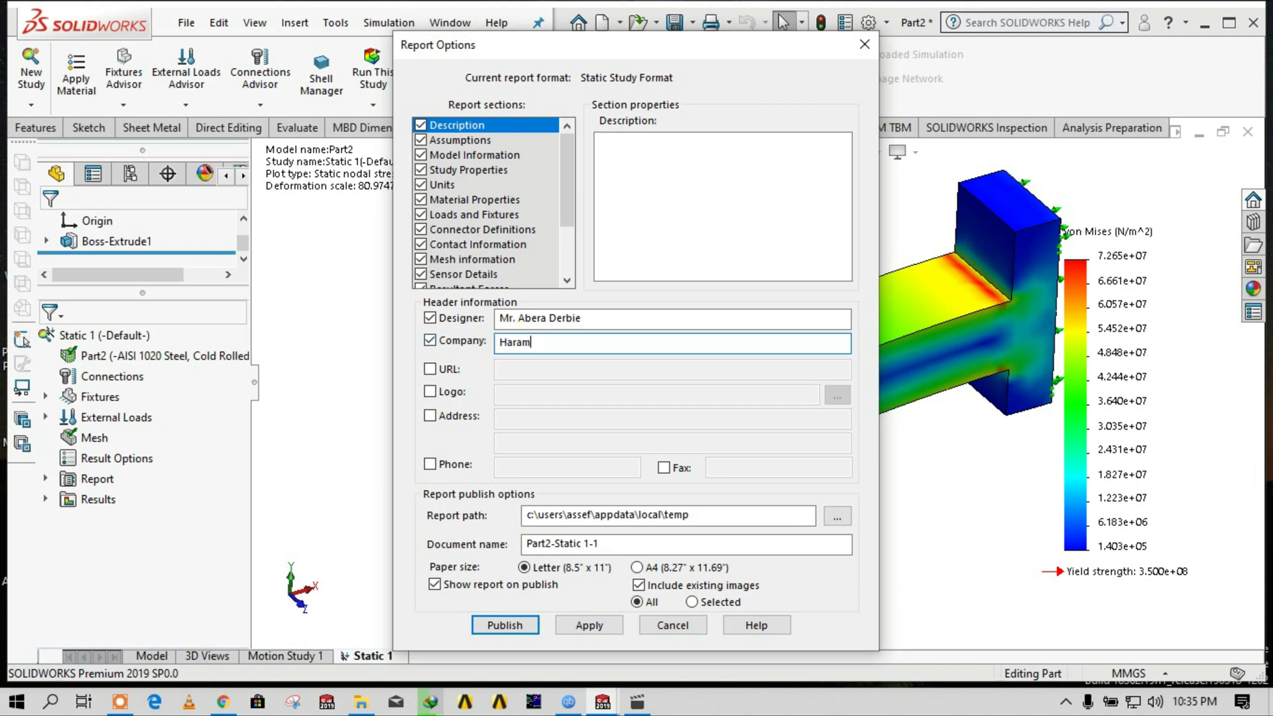
type("aya University")
left_click(429, 416)
left_click(514, 419)
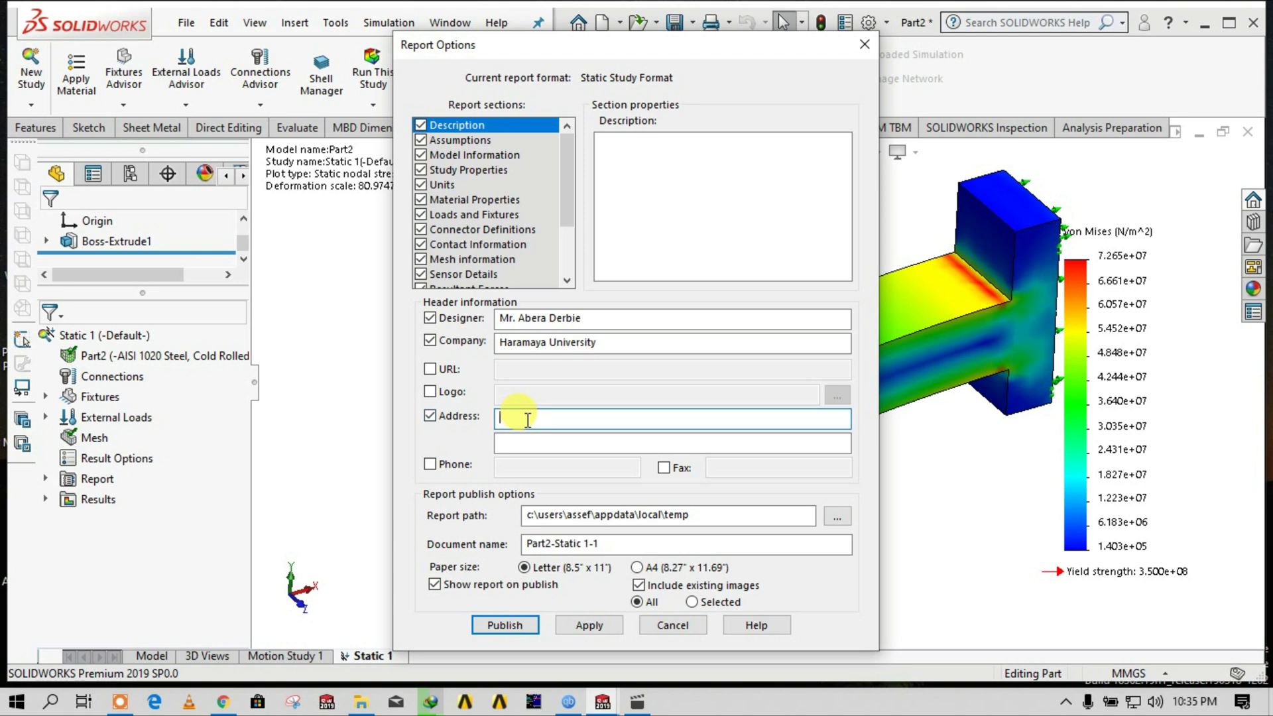
type("Haramaya")
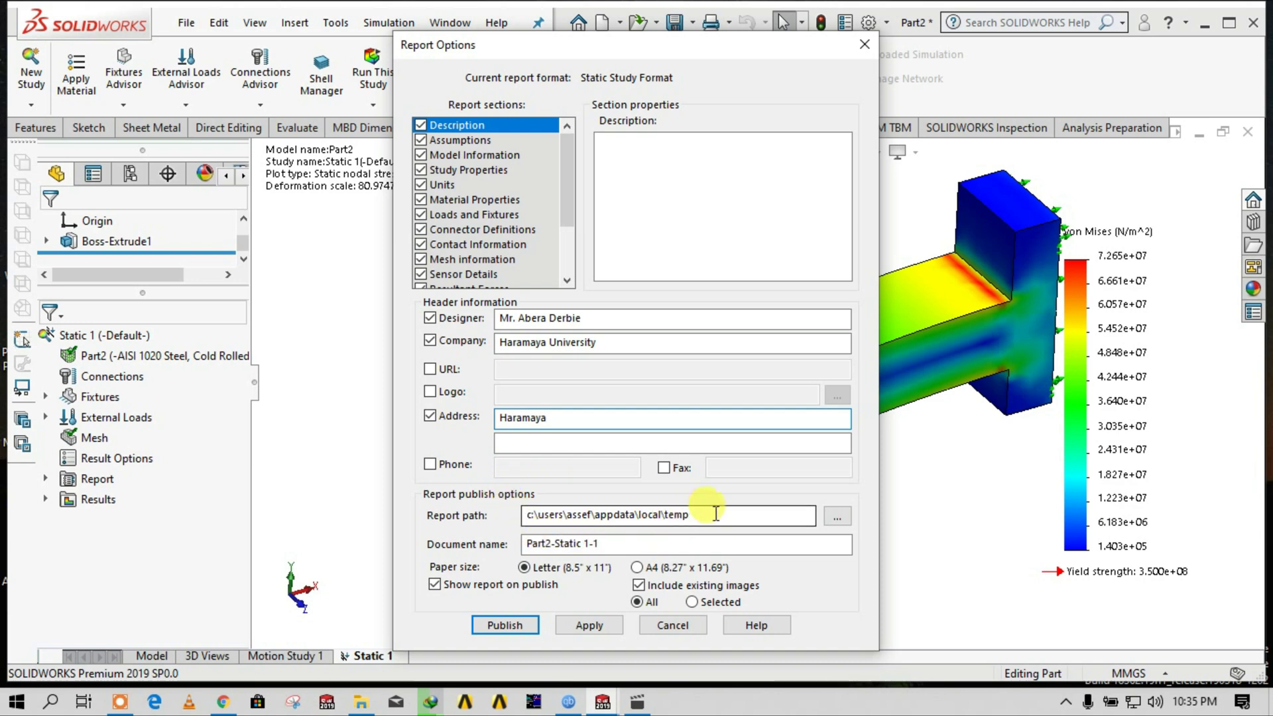
Set the report path to the Desktop folder and the paper size to A4, and publish the report.
left_click(836, 515)
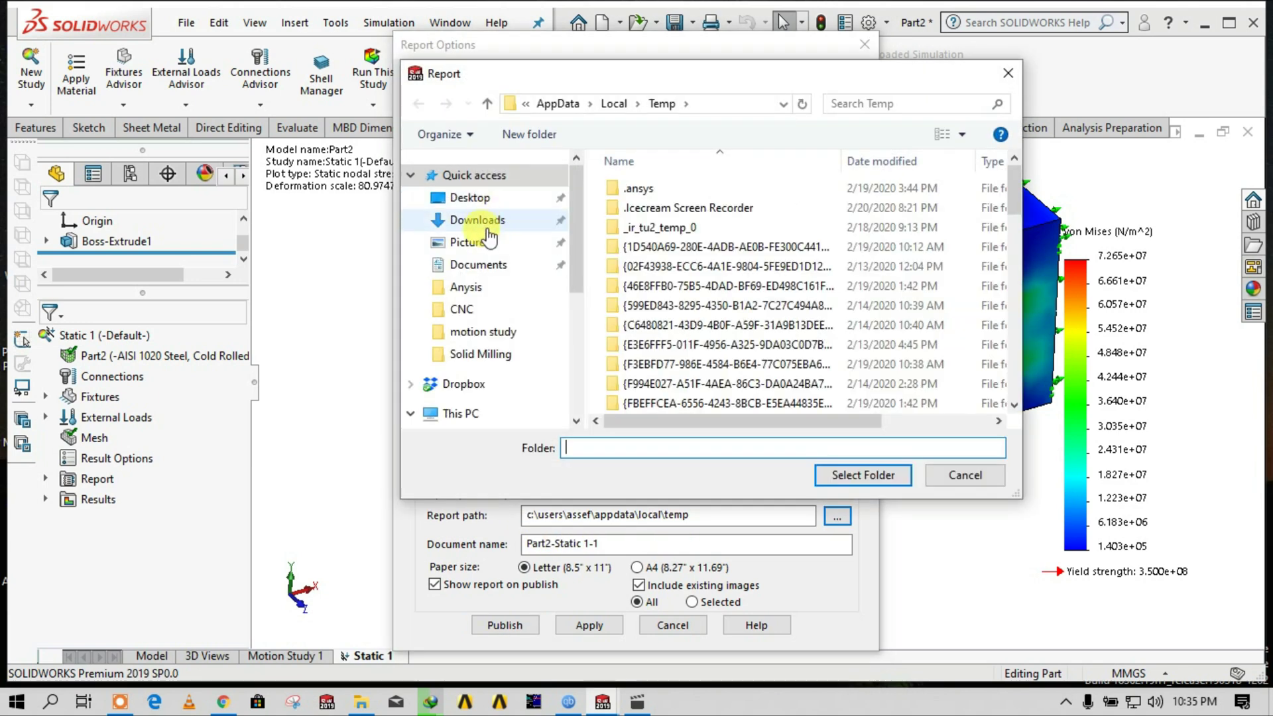
left_click(472, 198)
left_click(836, 476)
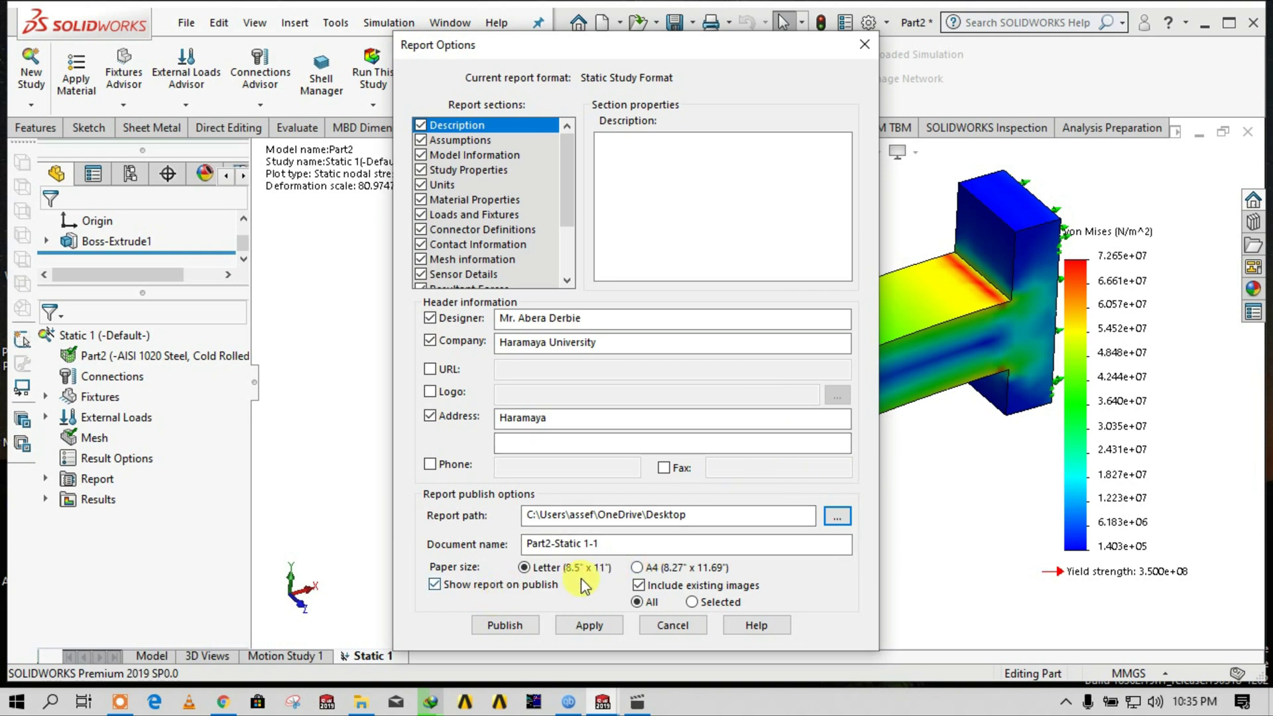
left_click(636, 568)
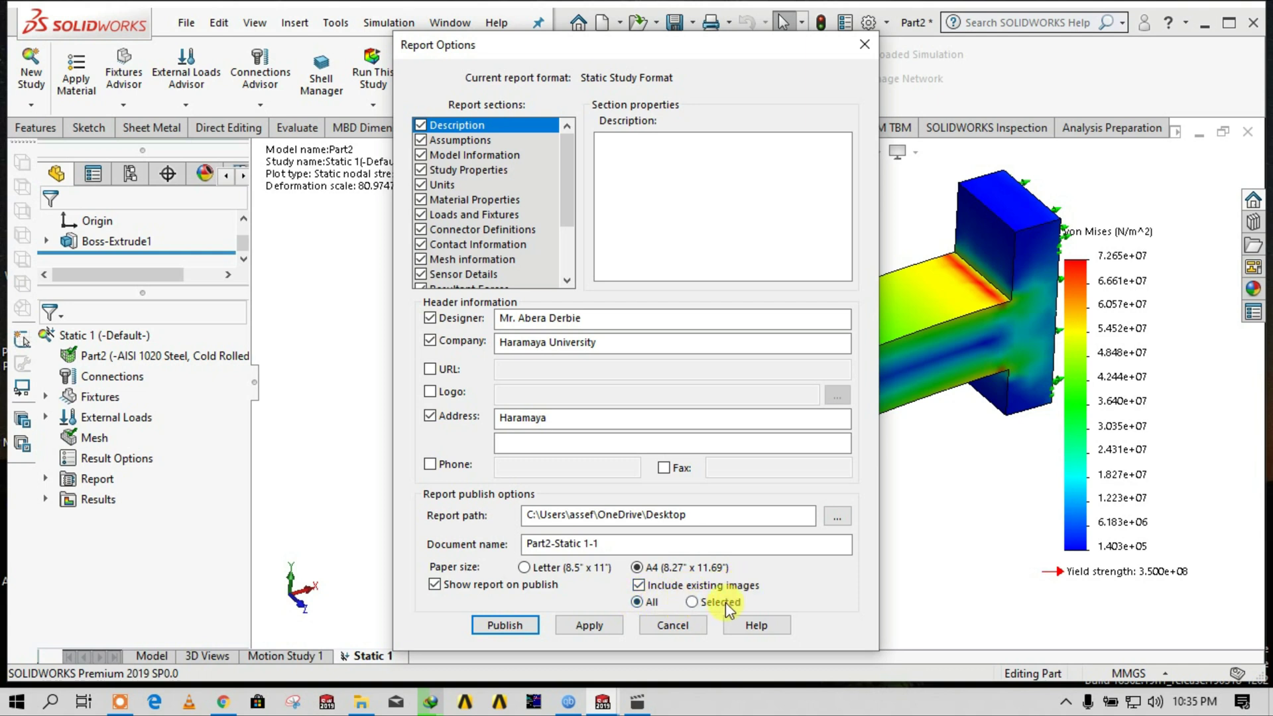
left_click(585, 626)
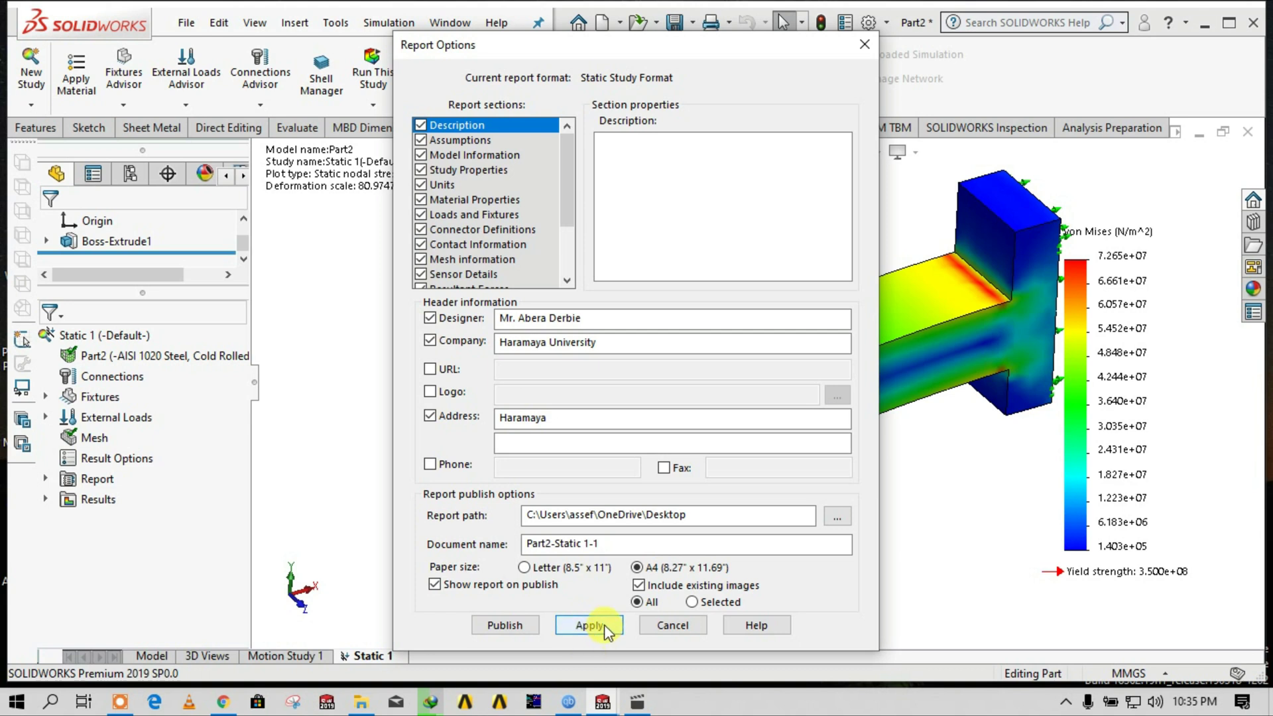
left_click(505, 625)
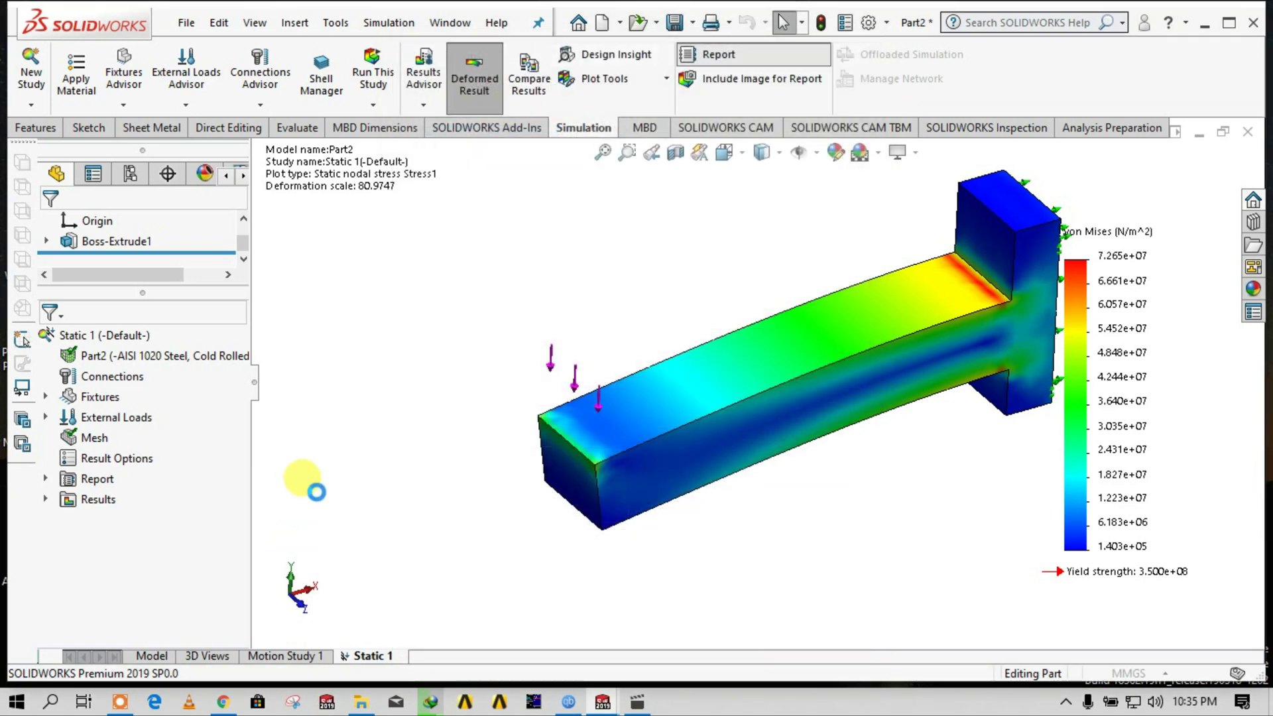